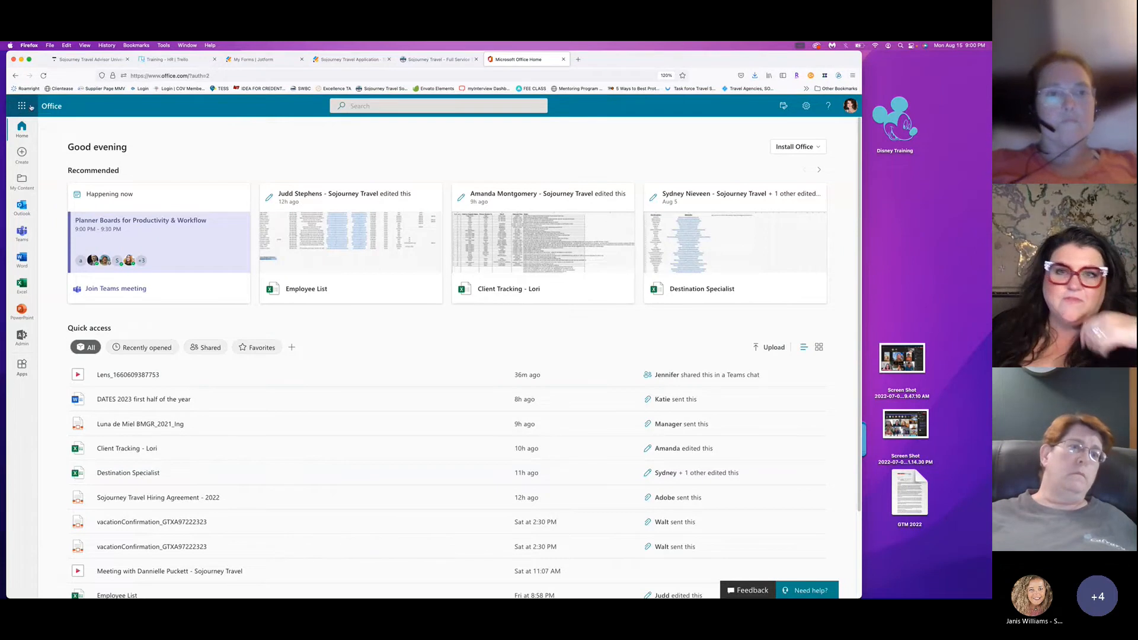
Launch Planner from the Microsoft 365 app launcher.
left_click(32, 107)
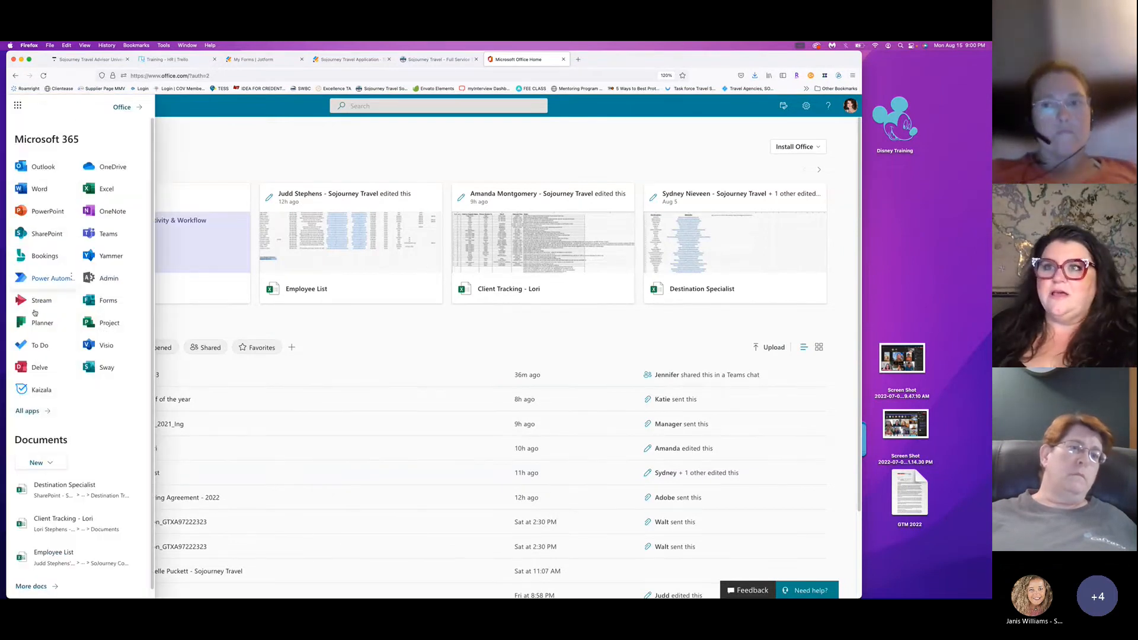
left_click(36, 323)
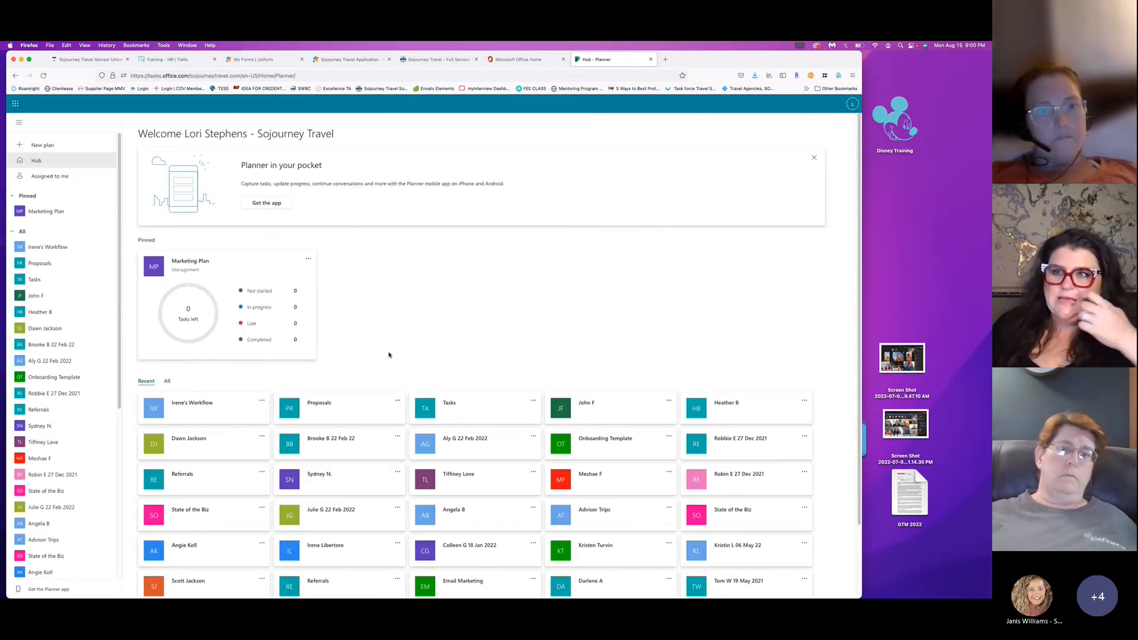
Collapse the All plans list in Planner's left navigation.
left_click(10, 232)
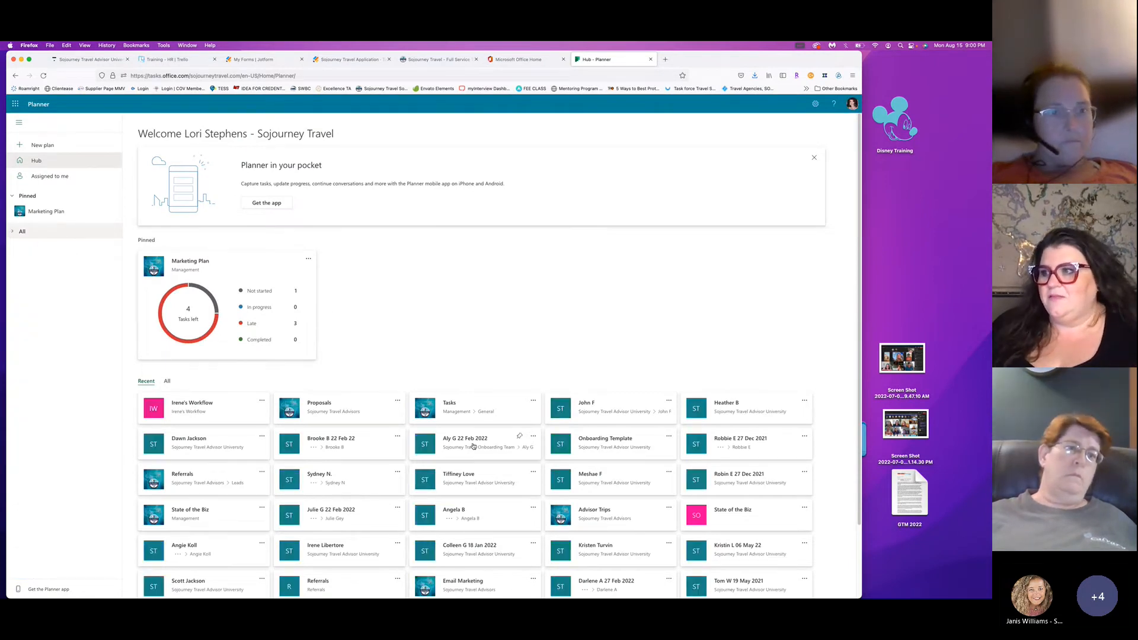
scroll(322, 367, "down", 3)
scroll(322, 367, "up", 3)
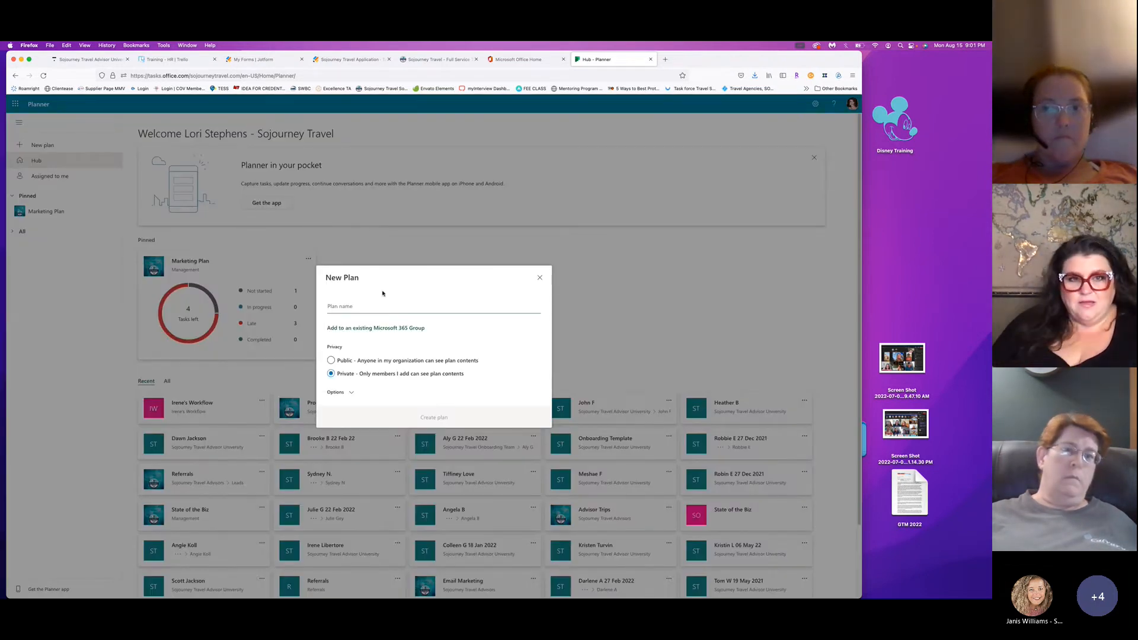
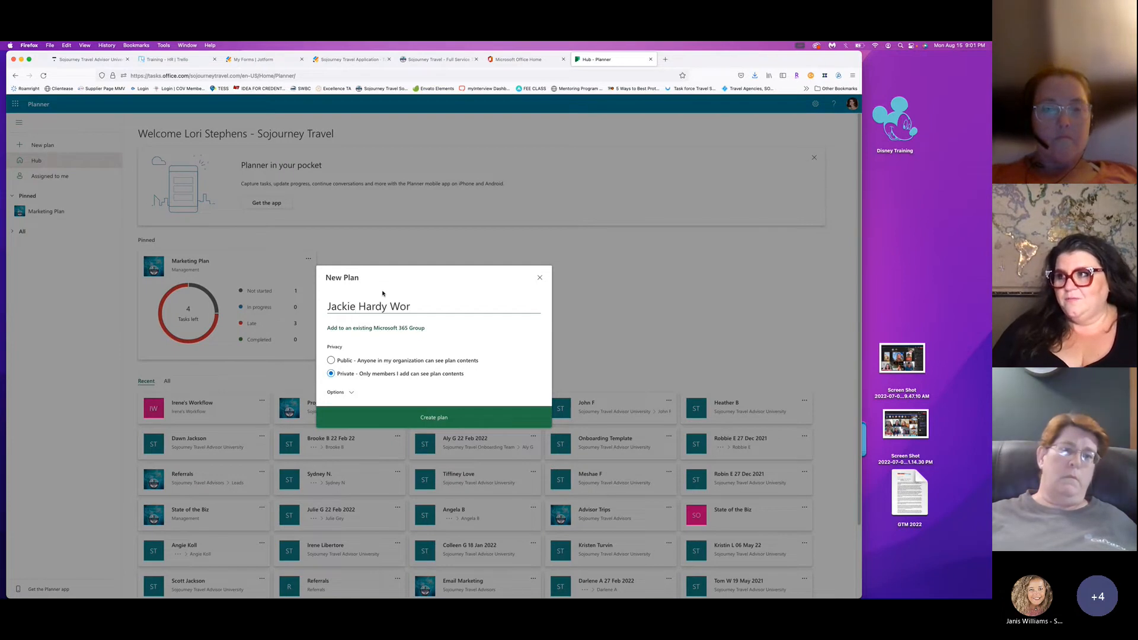
Type the advisor's workflow plan name, then close the New Plan dialog without creating it.
type("kflow")
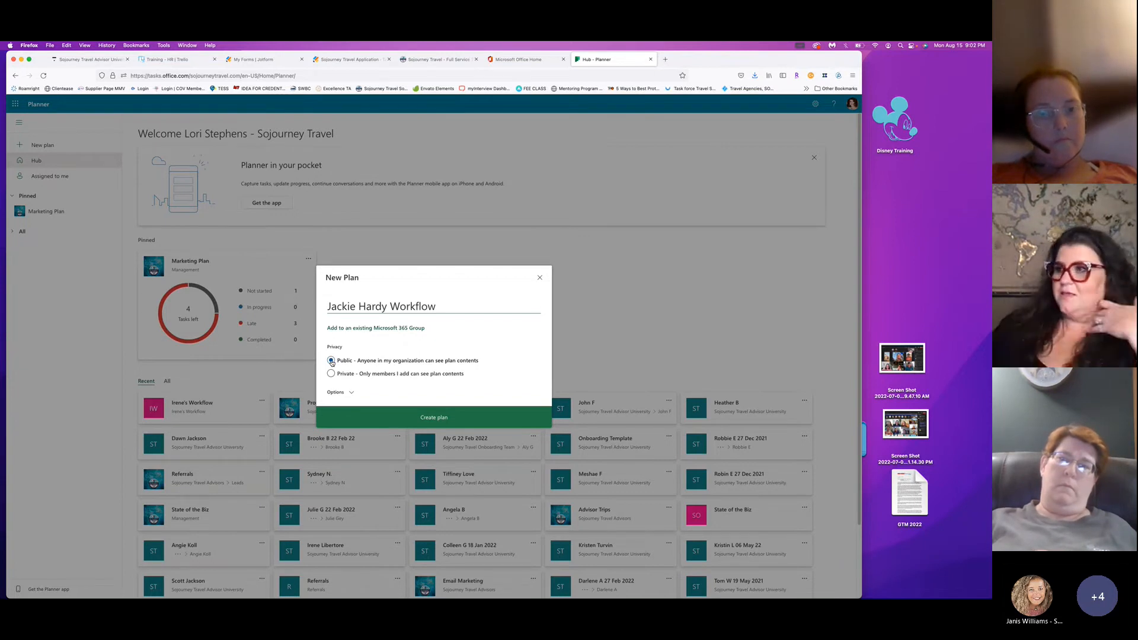
left_click(540, 277)
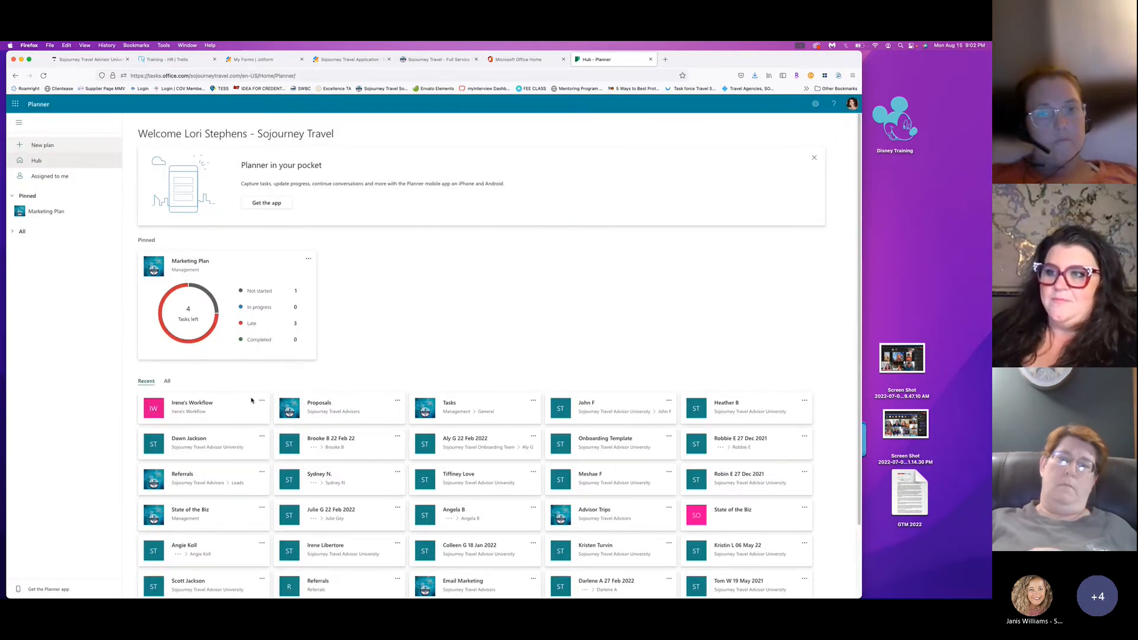
Open the Irene's Workflow plan board from the hub.
left_click(196, 414)
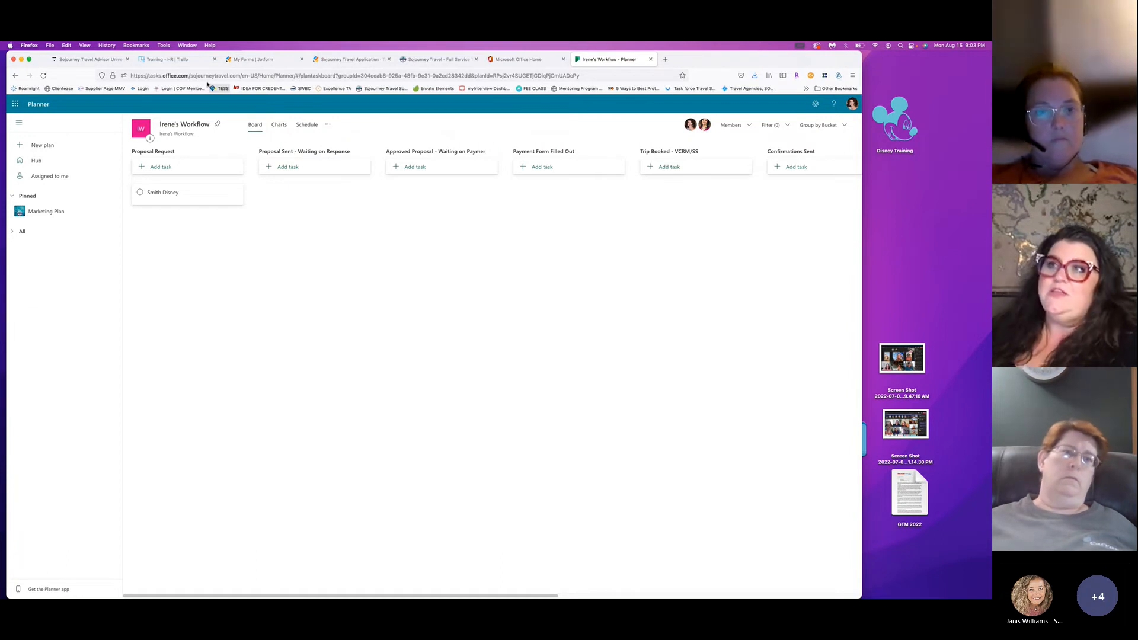
Add a Johnson Family Cruise task to the Proposal Request bucket.
left_click(160, 168)
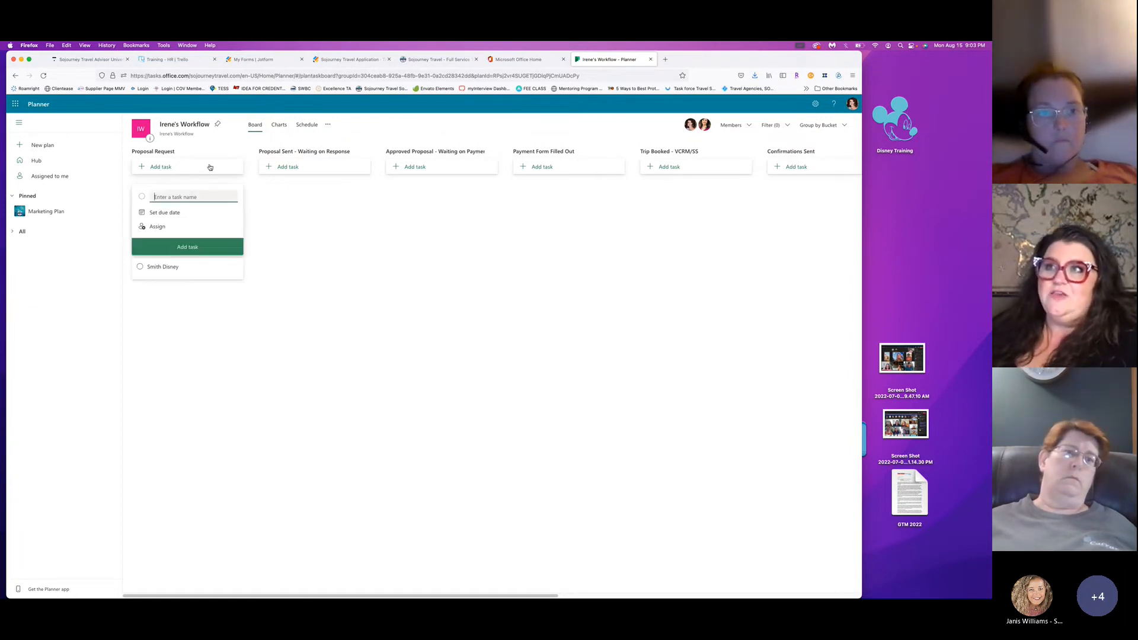
type("John")
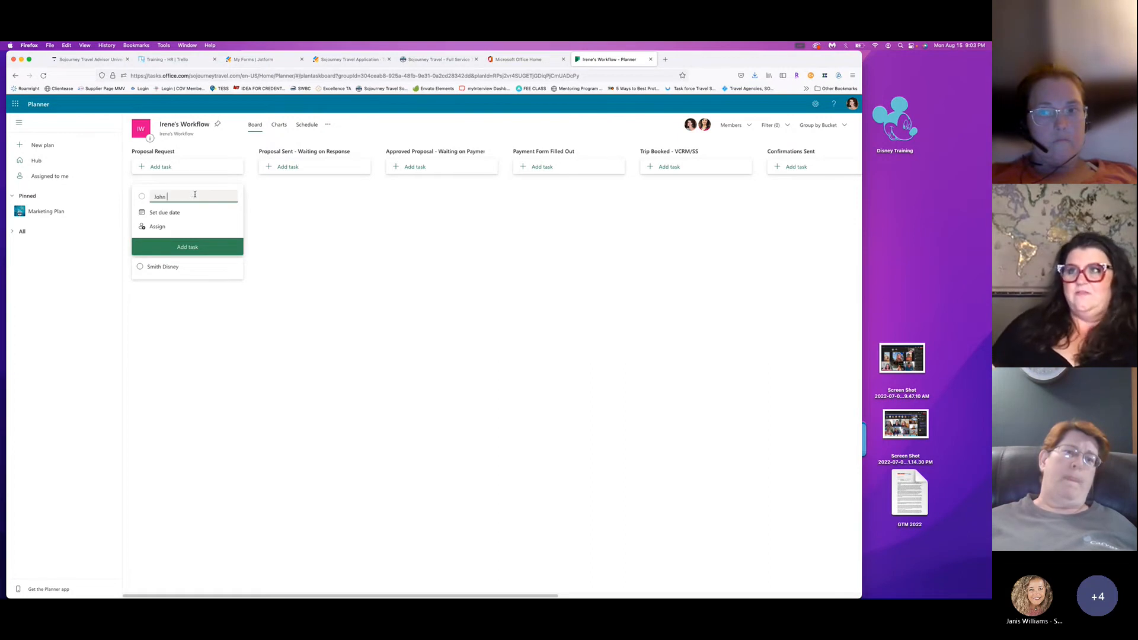
key("BackSpace")
type("son Family Cruise")
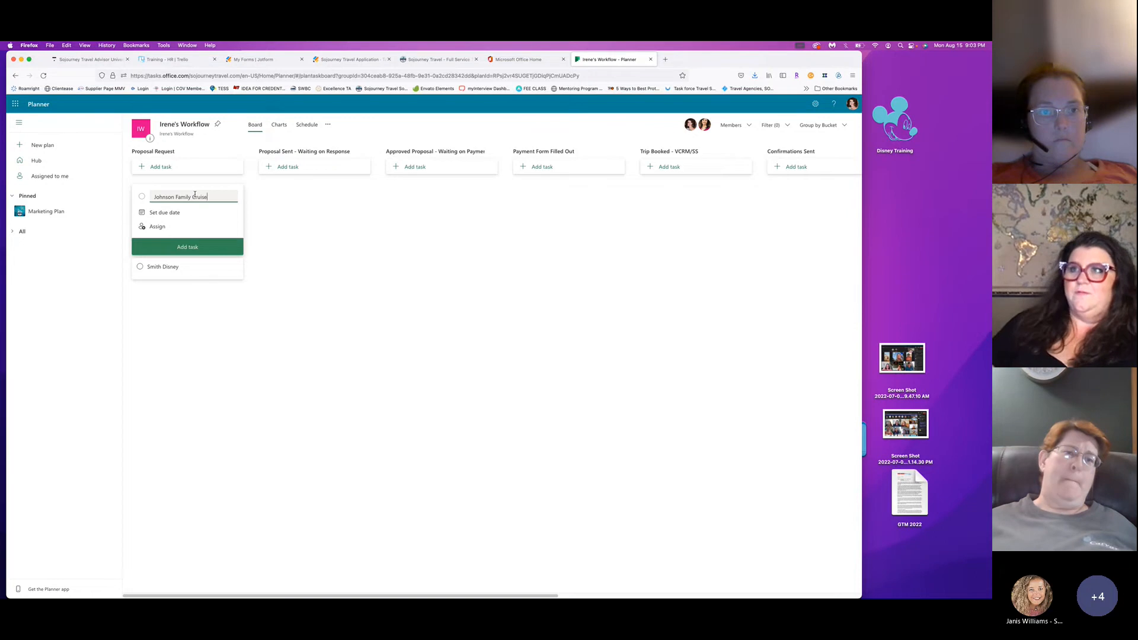
left_click(193, 245)
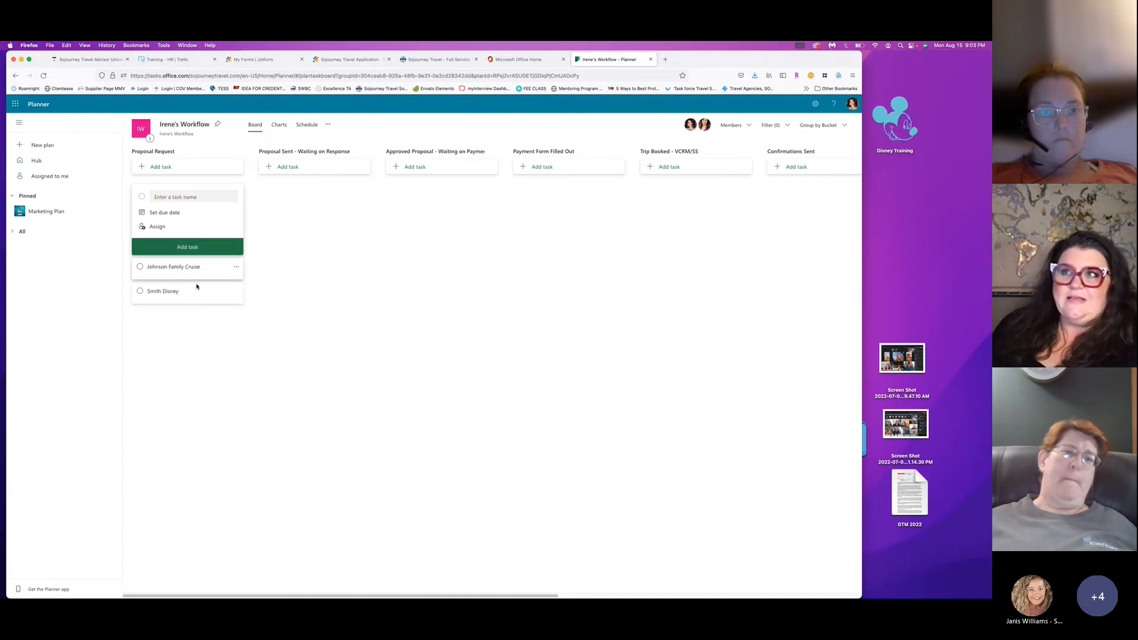
left_click(251, 293)
Inspect the Smith Disney task's details and comment area, then return to the board.
left_click(179, 221)
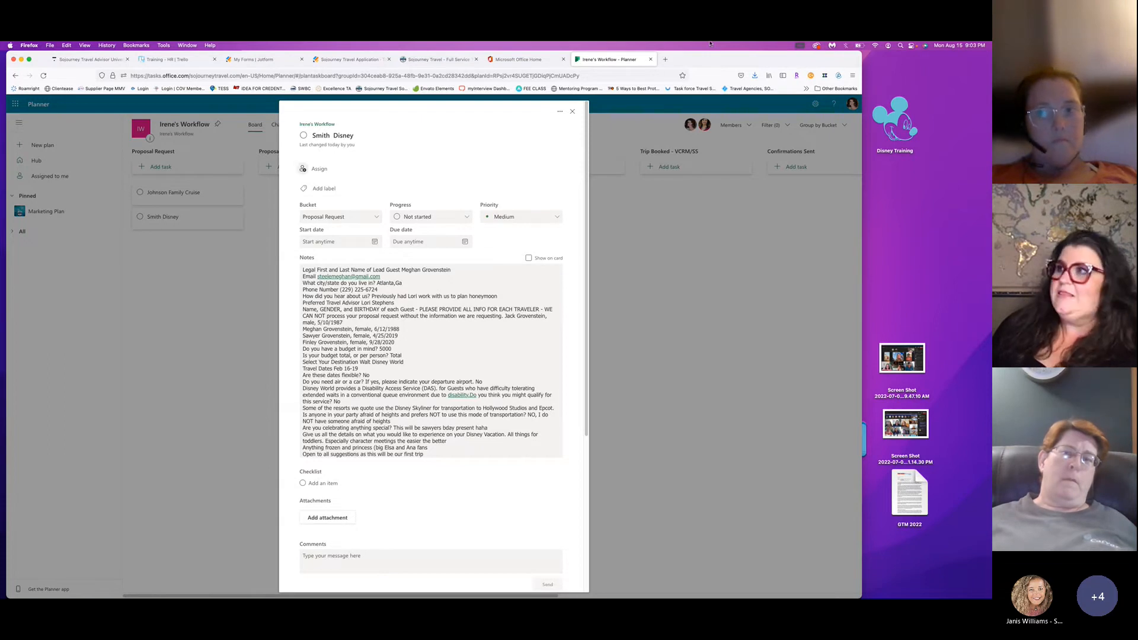
left_click(573, 111)
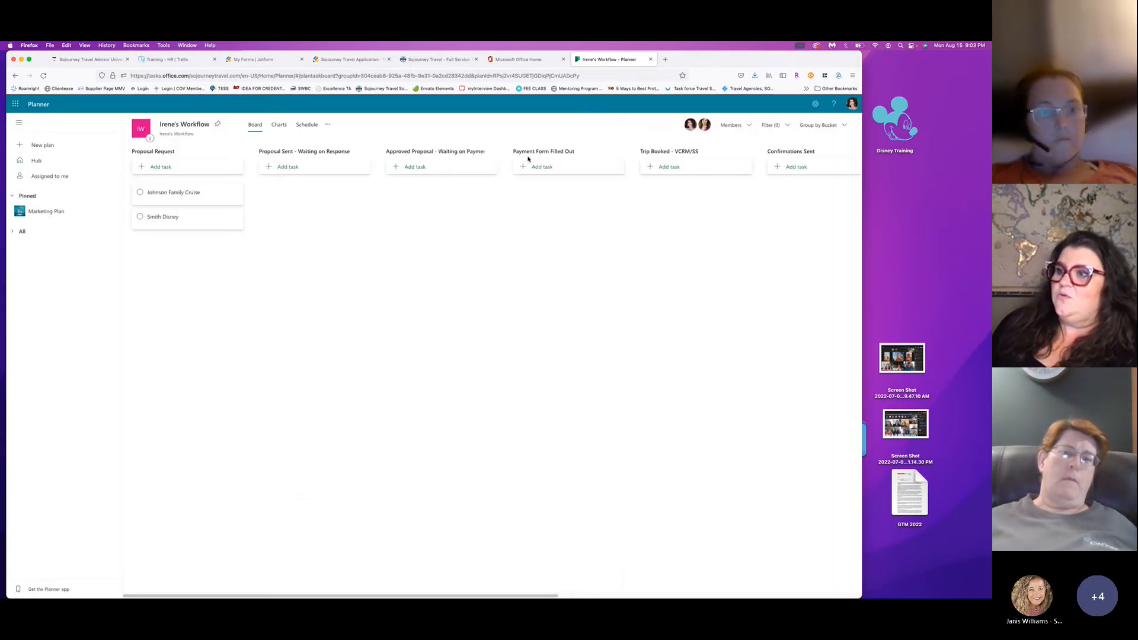
left_click(153, 217)
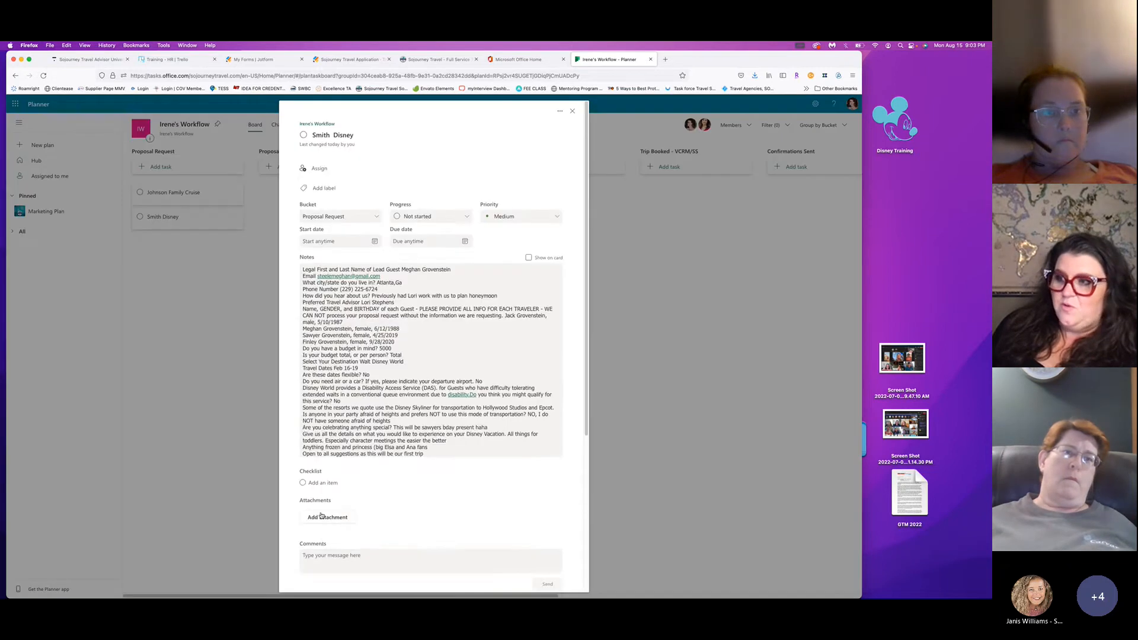
scroll(336, 407, "down", 5)
left_click(349, 398)
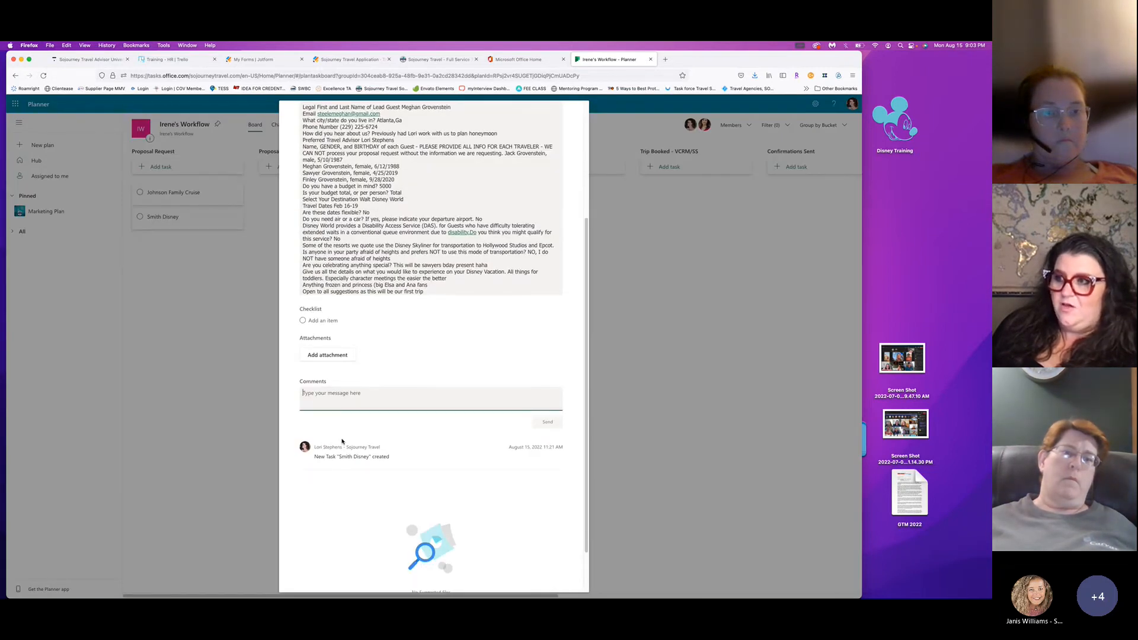
scroll(552, 127, "up", 5)
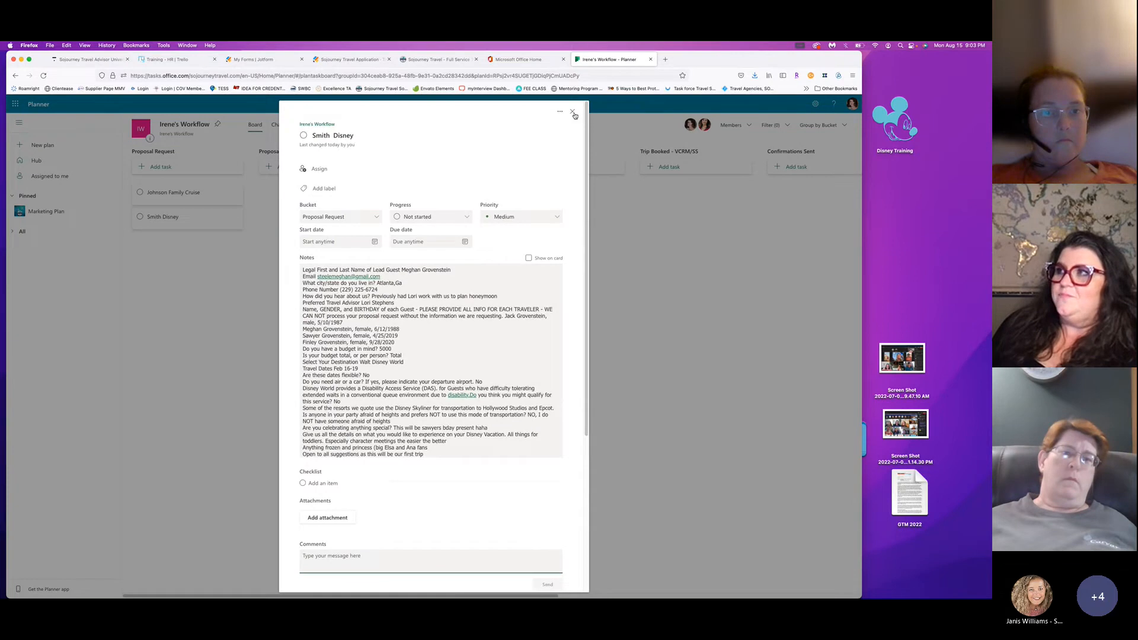
left_click(573, 113)
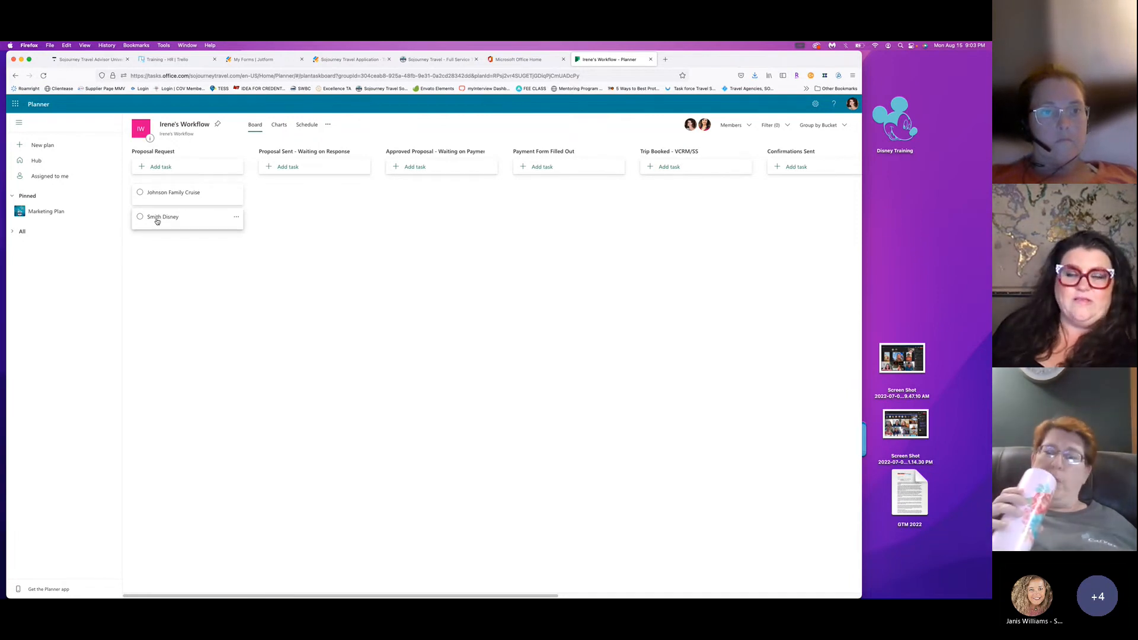
left_click_drag(166, 227, 263, 194)
left_click_drag(275, 181, 276, 185)
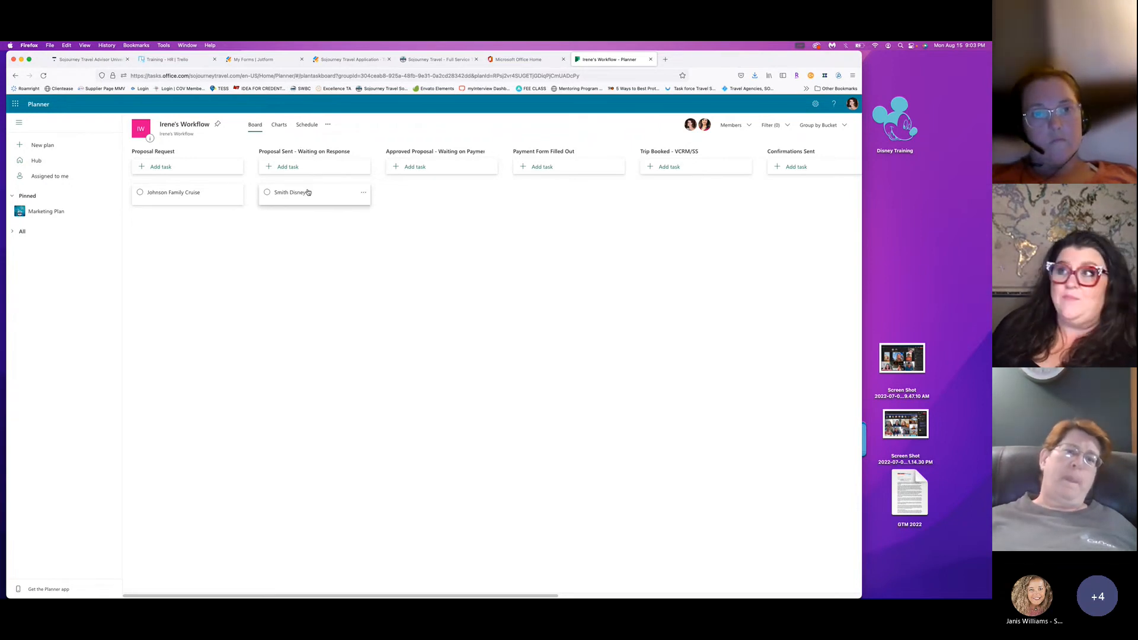
left_click_drag(296, 195, 441, 193)
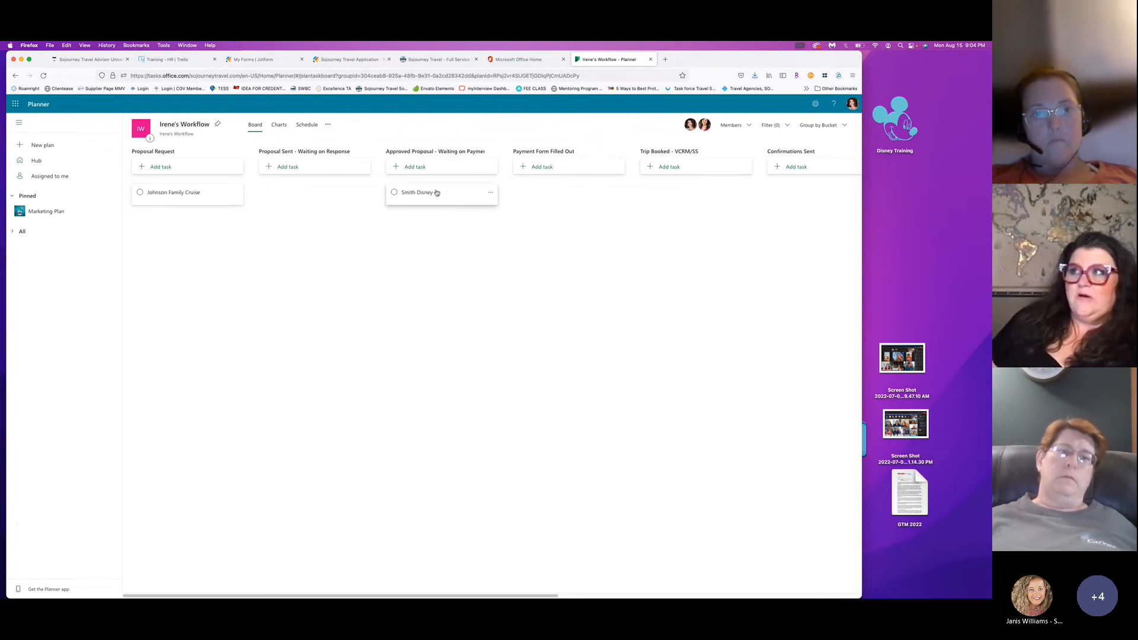
left_click_drag(432, 196, 548, 194)
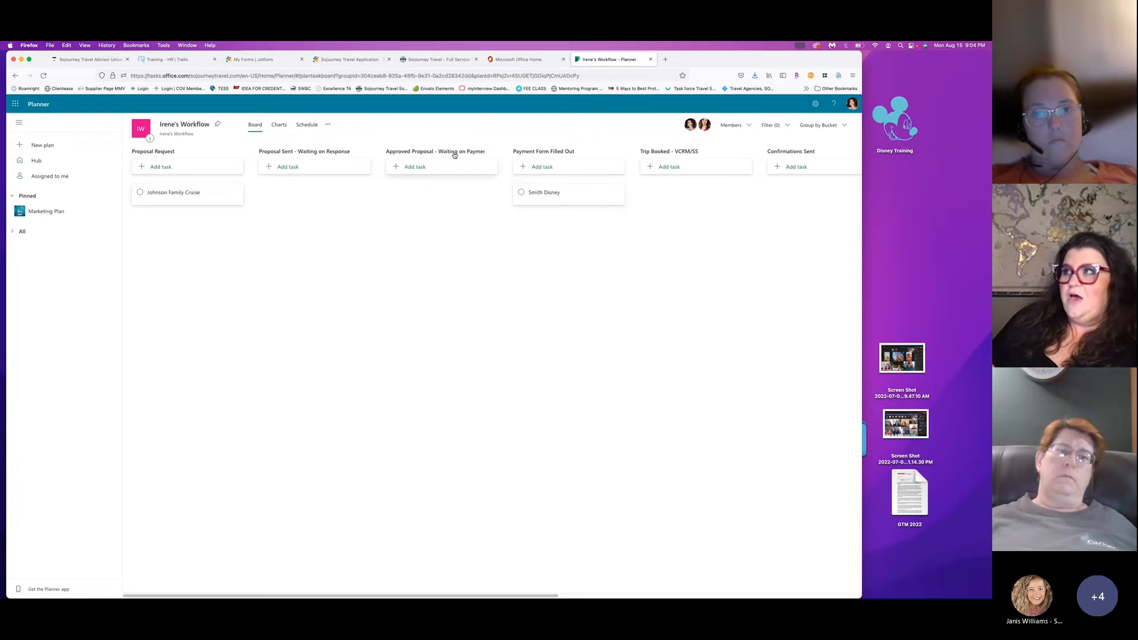
left_click(194, 151)
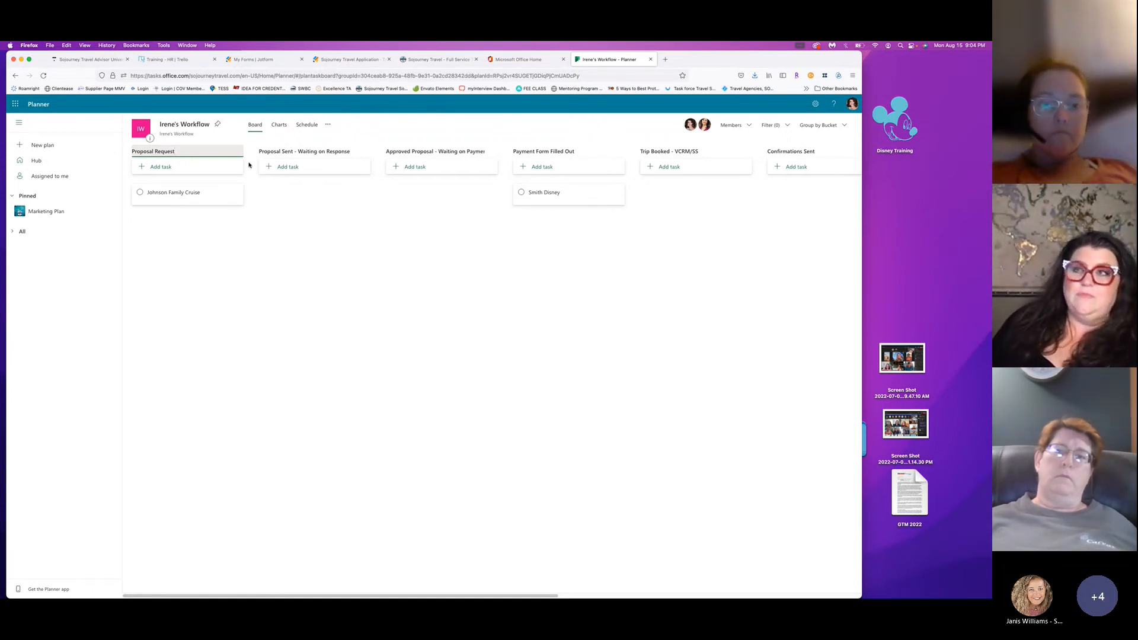
left_click_drag(546, 193, 184, 231)
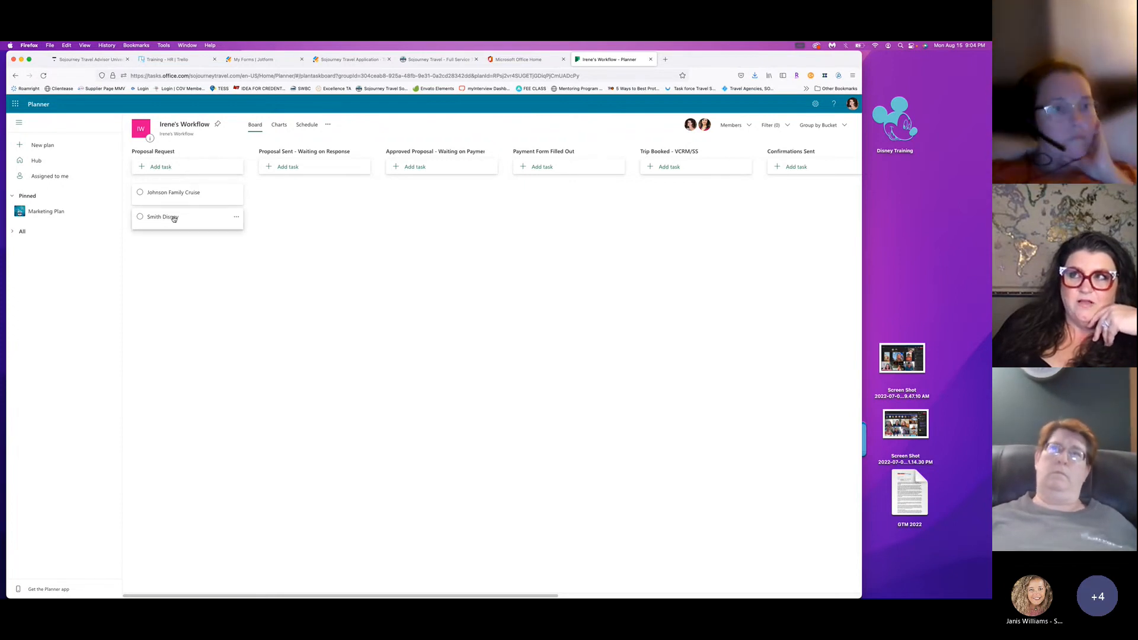
mouse_move(161, 222)
left_mouse_down()
mouse_move(278, 230)
mouse_move(316, 193)
mouse_move(842, 201)
mouse_move(222, 198)
mouse_move(158, 201)
mouse_move(160, 220)
left_mouse_up()
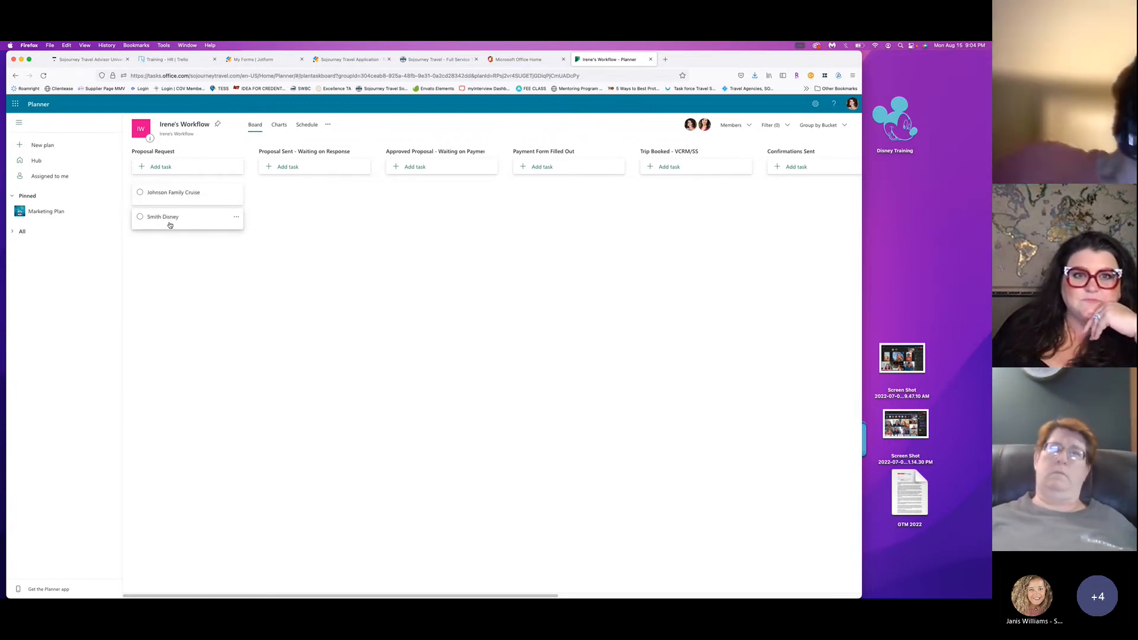
left_click(169, 222)
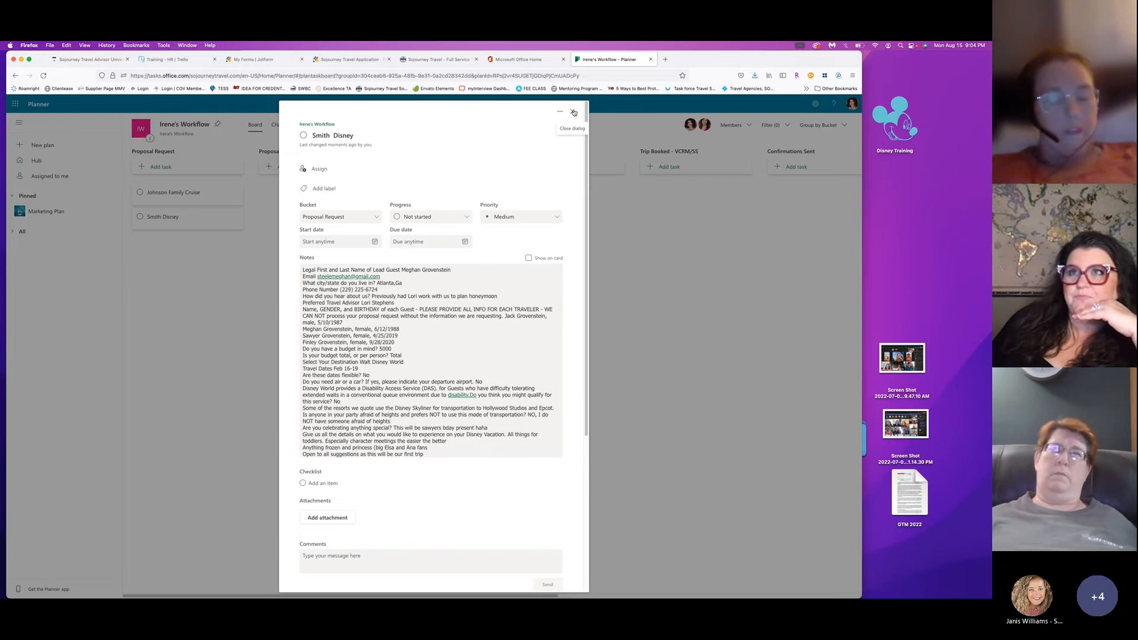
left_click(571, 112)
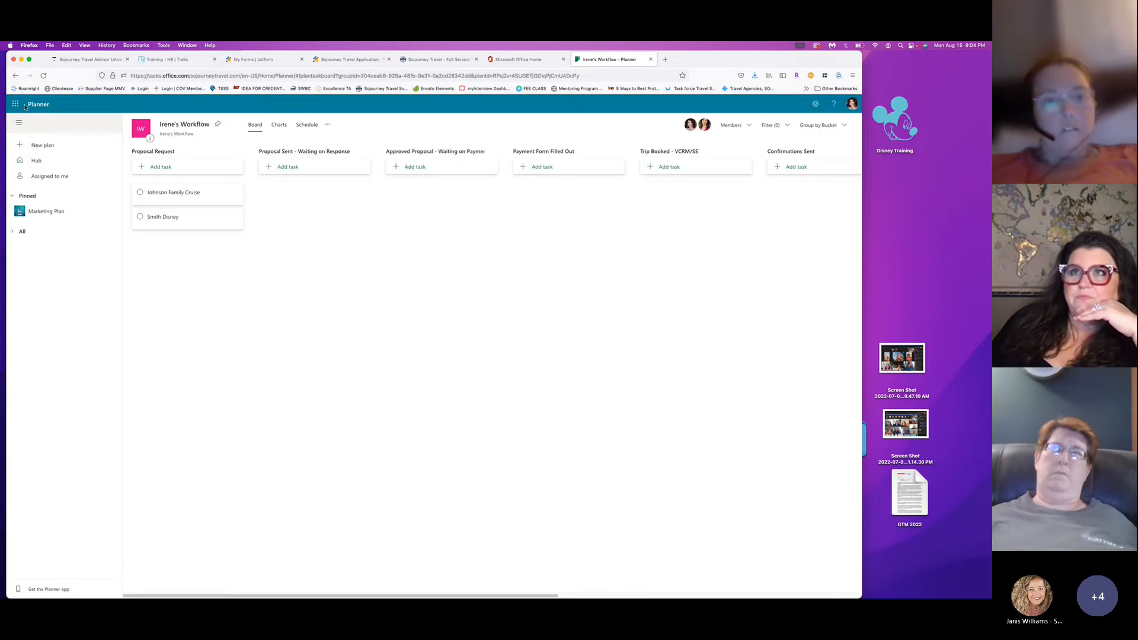
From the hub, create the advisor's public workflow plan named after them.
left_click(38, 161)
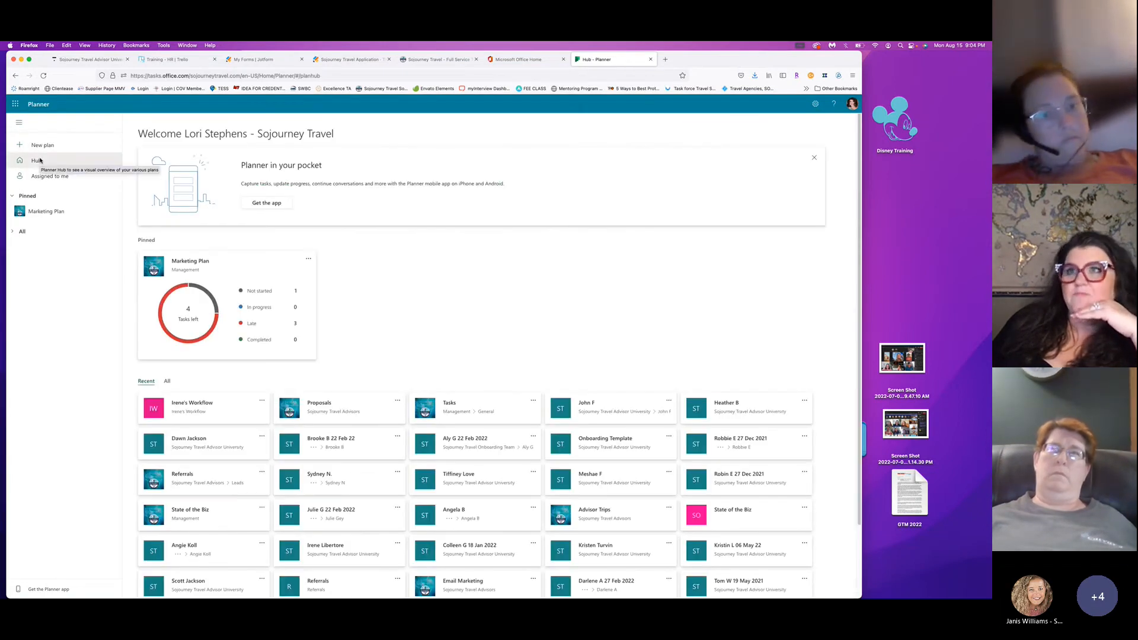
left_click(43, 145)
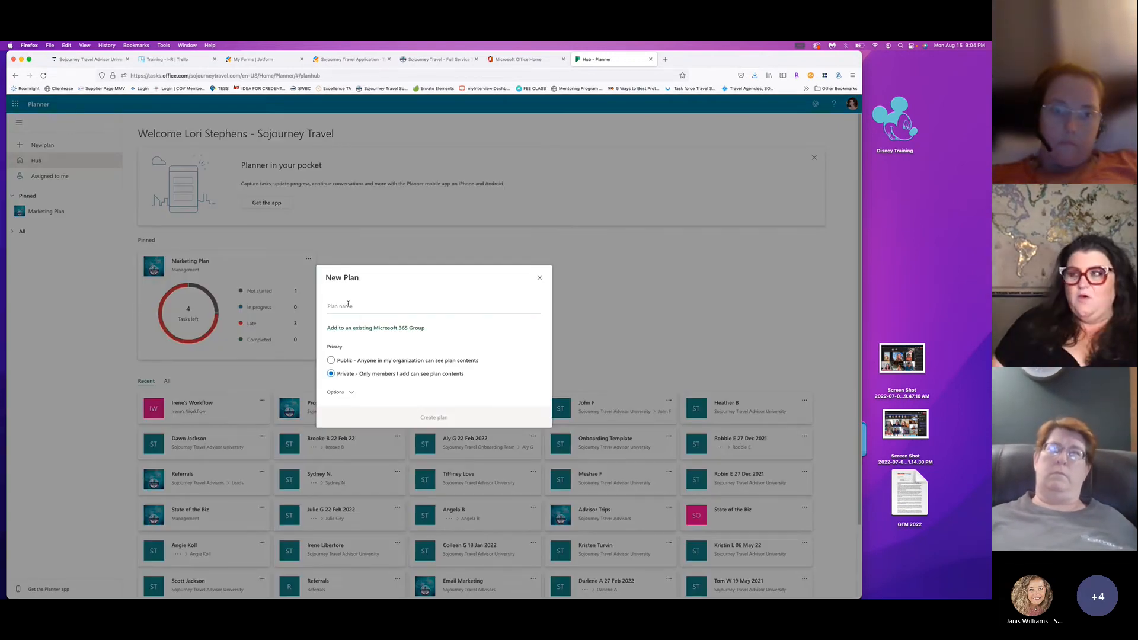
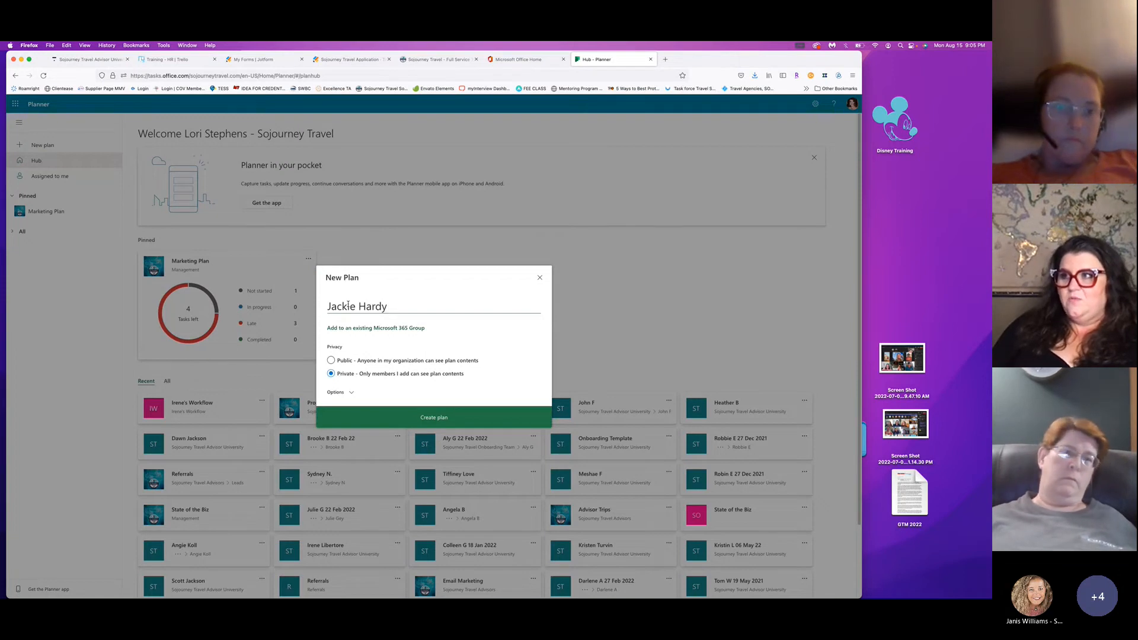
type("Workflow")
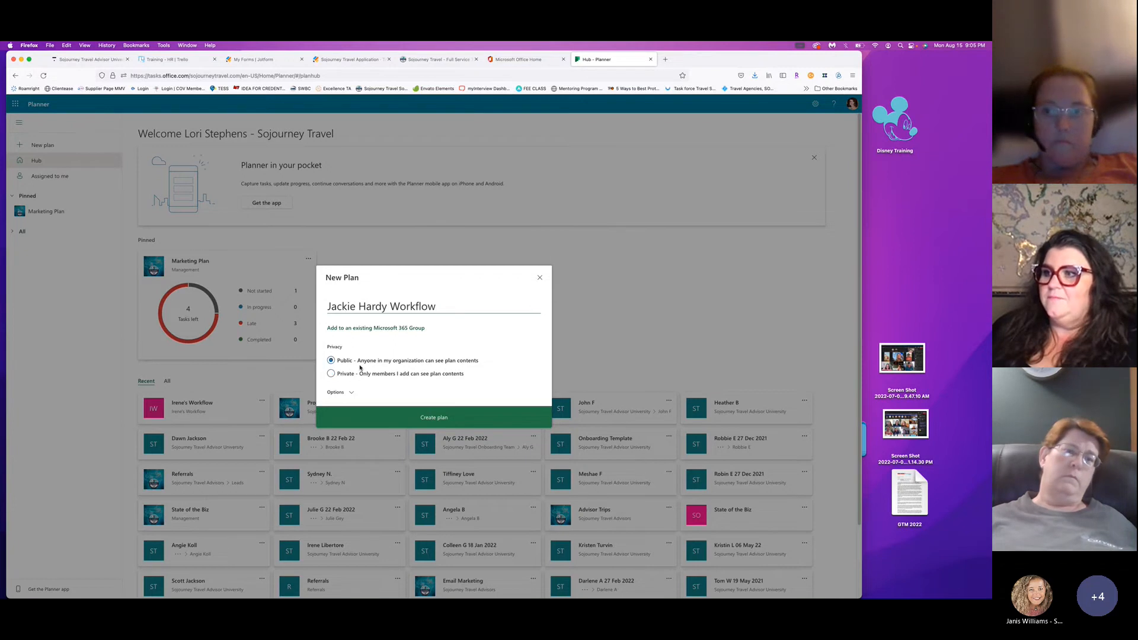
left_click(346, 392)
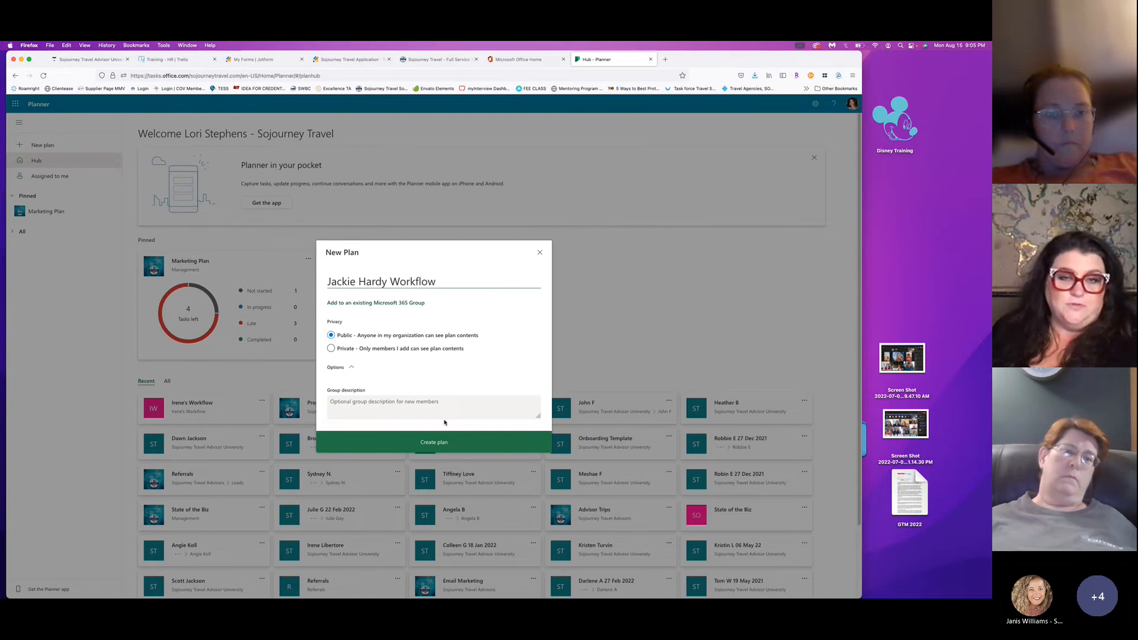
left_click(437, 443)
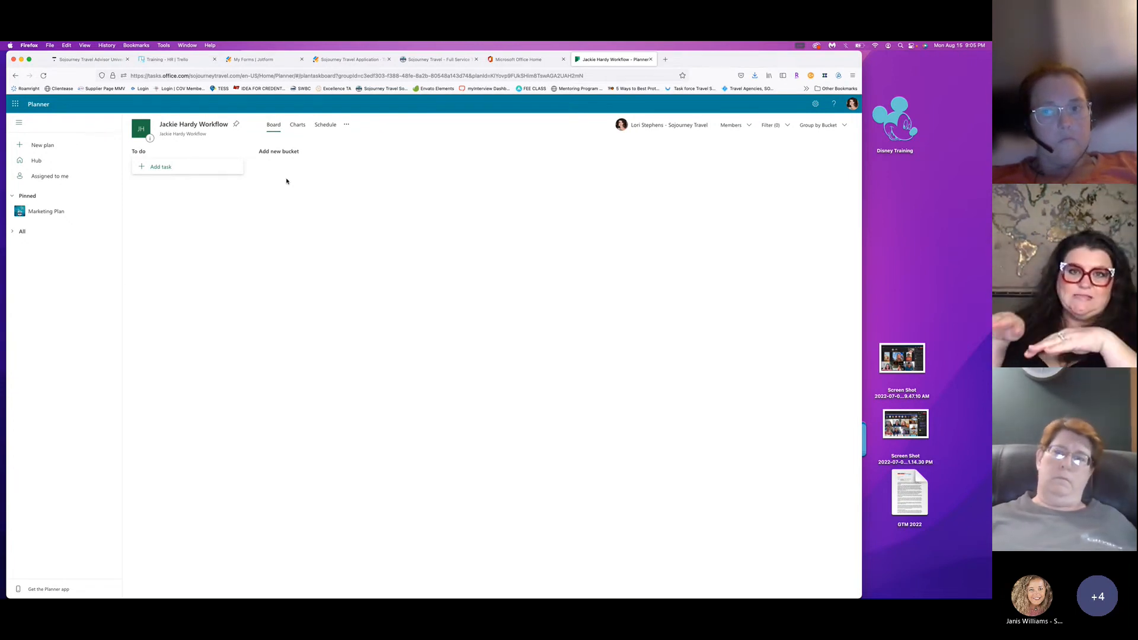
left_click(36, 161)
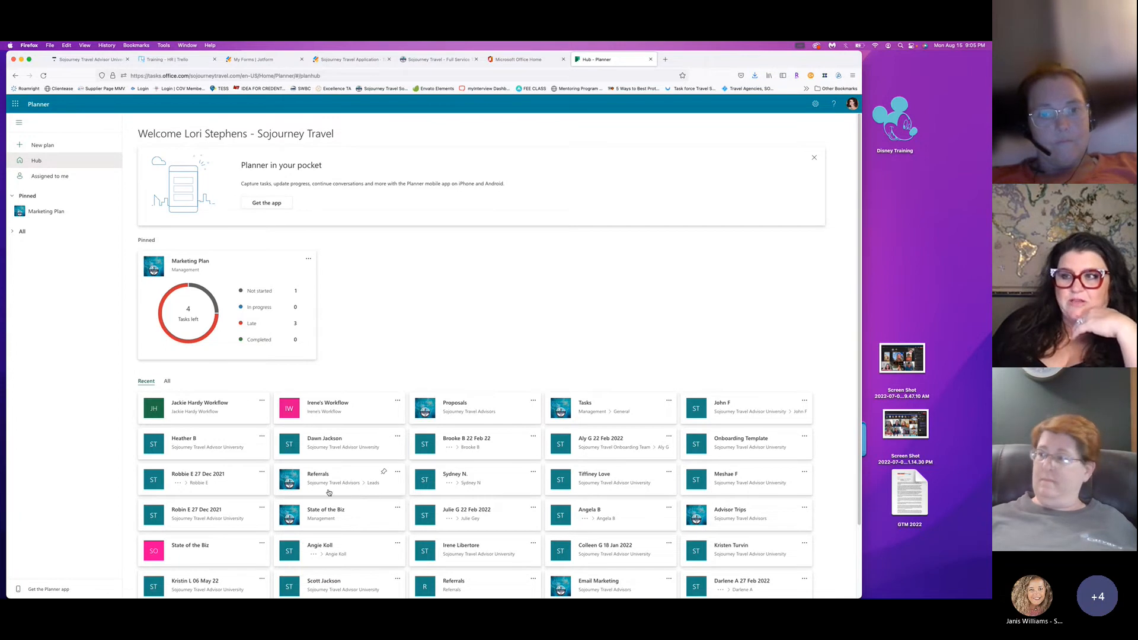
left_click(167, 381)
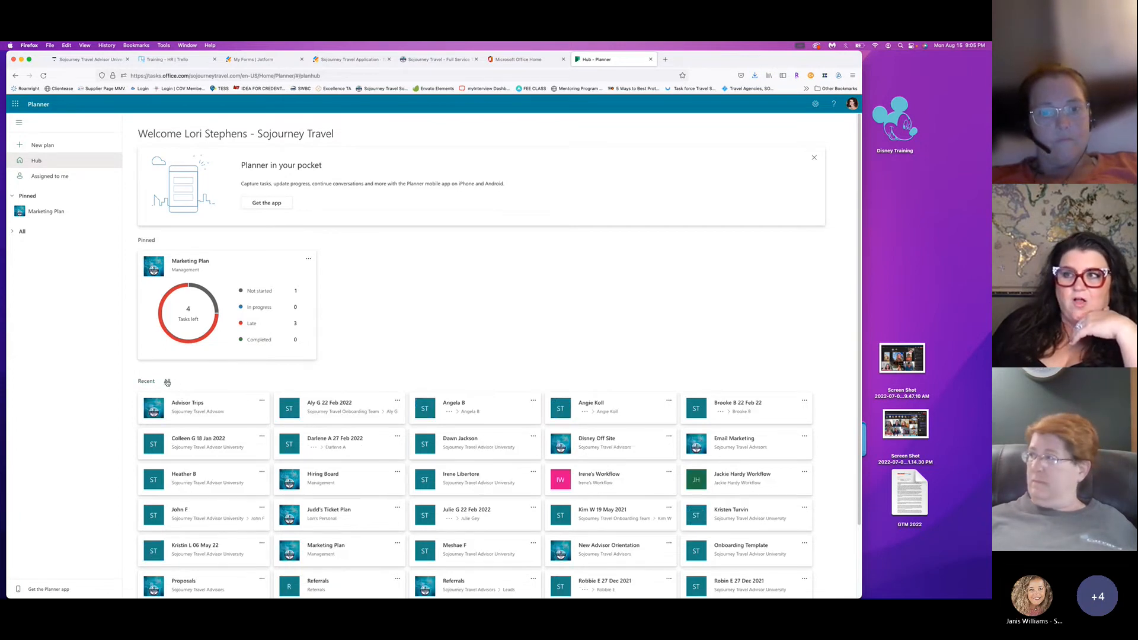
scroll(415, 474, "down", 3)
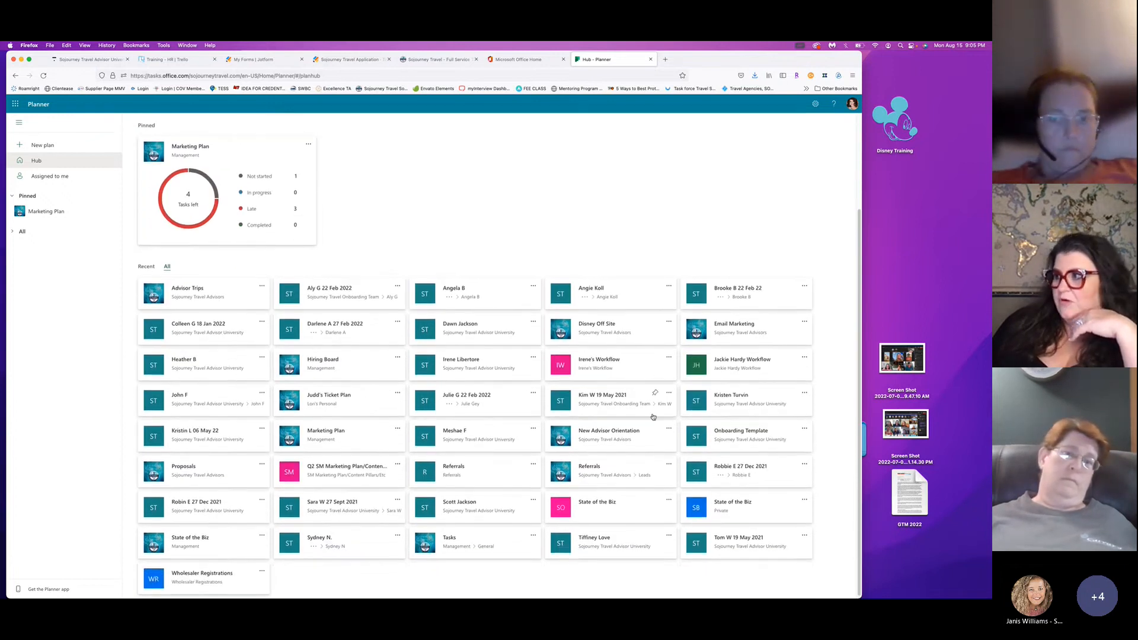
scroll(652, 433, "up", 5)
left_click(740, 474)
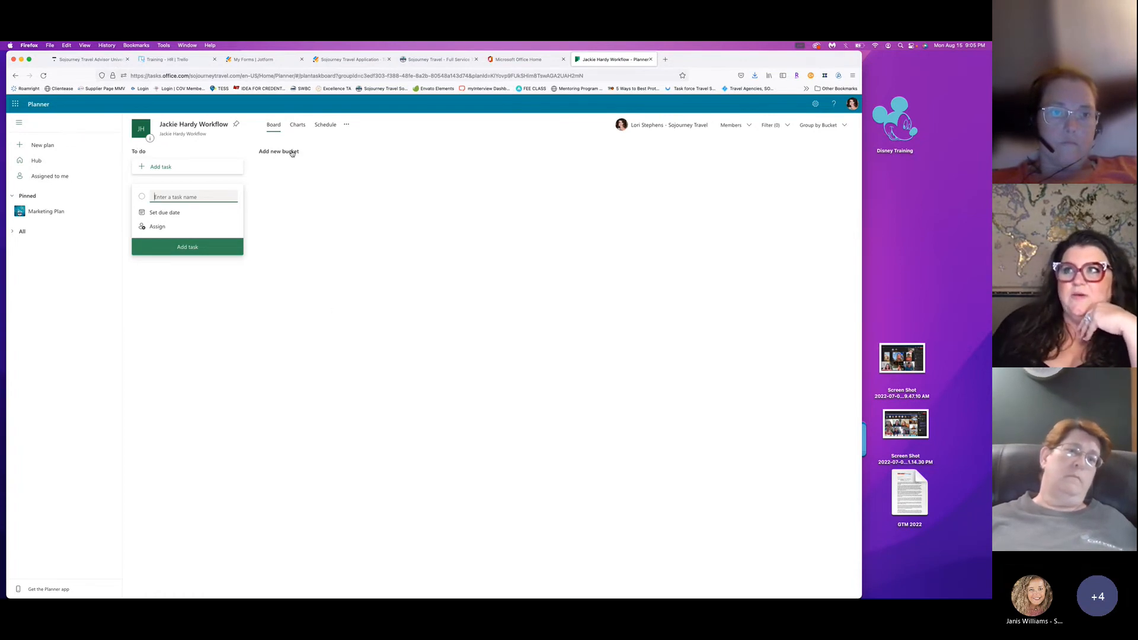
Rename the To do bucket to Proposal Received.
left_click(145, 151)
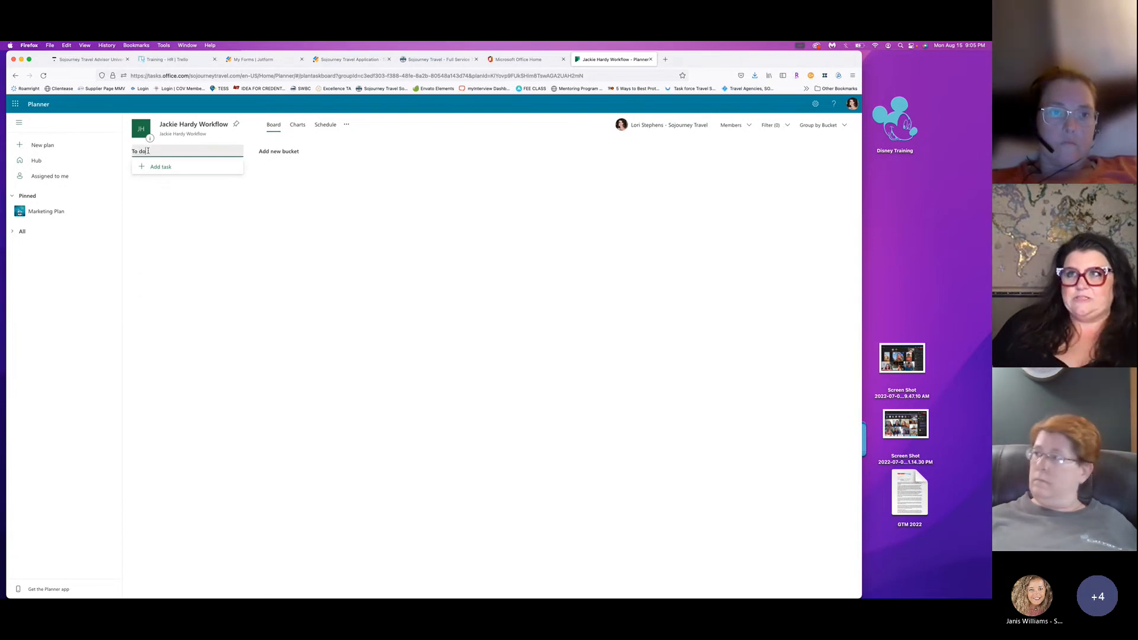
triple_click(148, 151)
type("Pro")
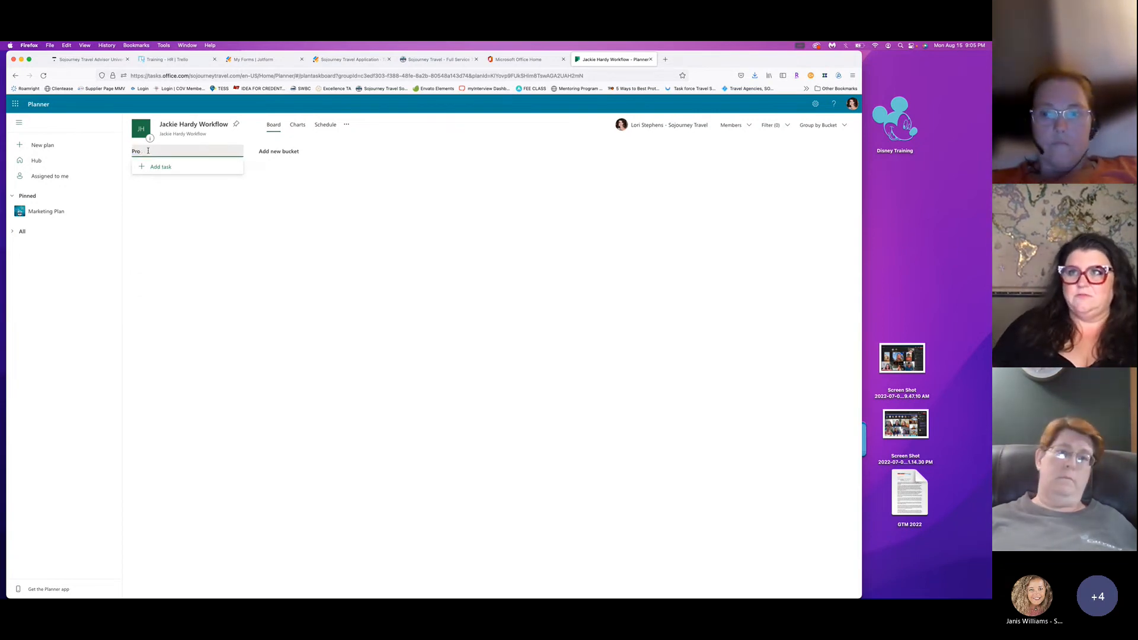
type("cosal Reci")
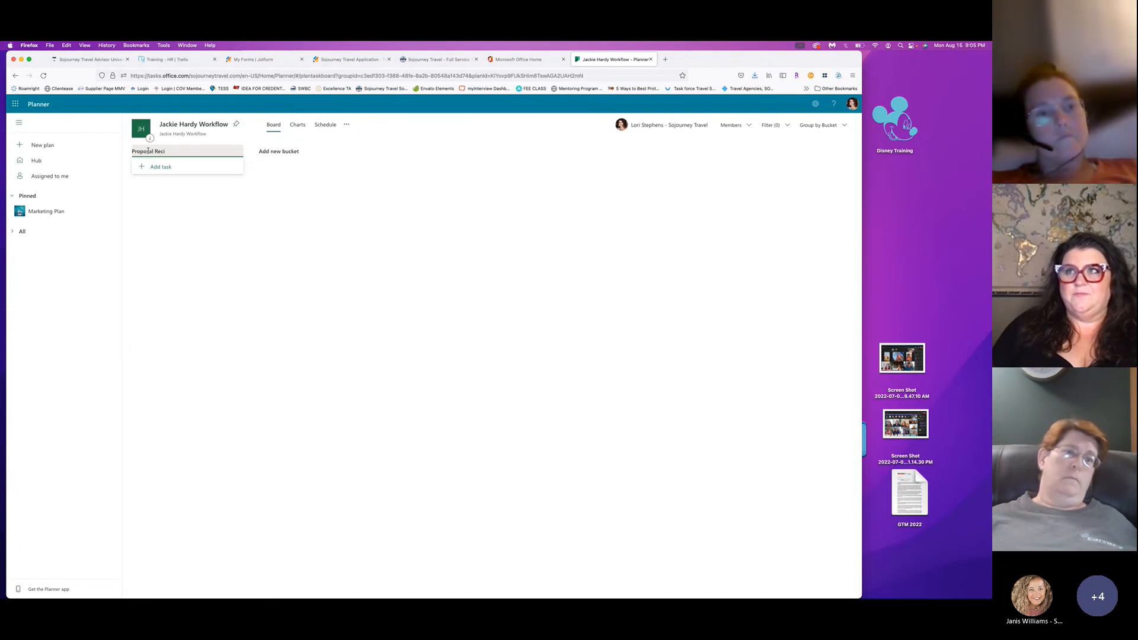
type("d")
key("Return")
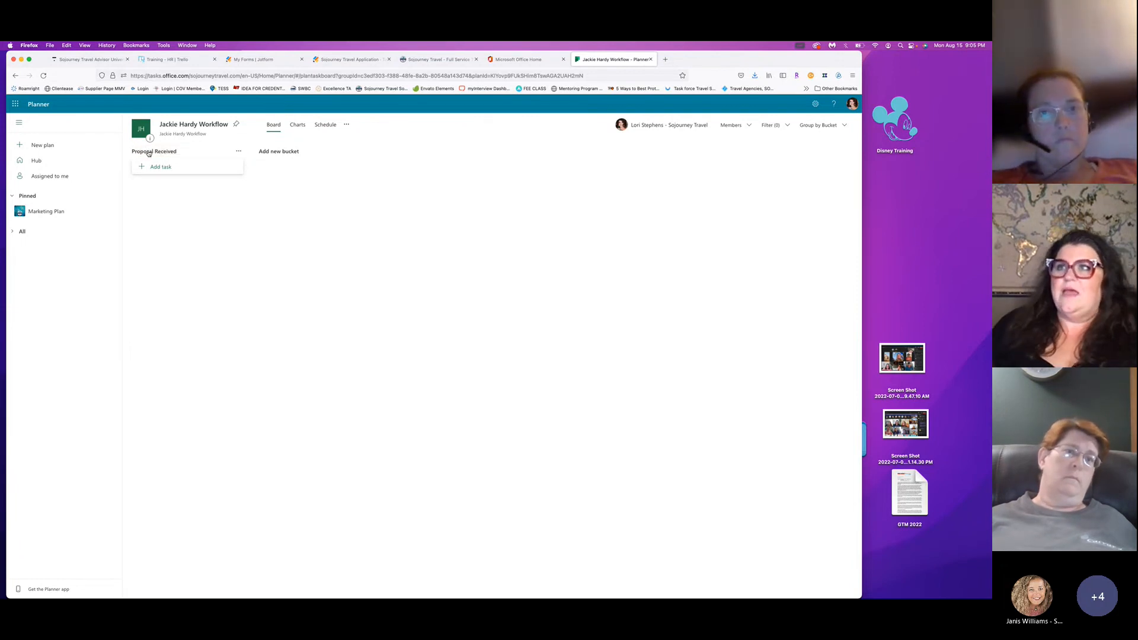
left_click(170, 170)
Add a Smith Family task to Proposal Received, leaving the due date unset.
type("s")
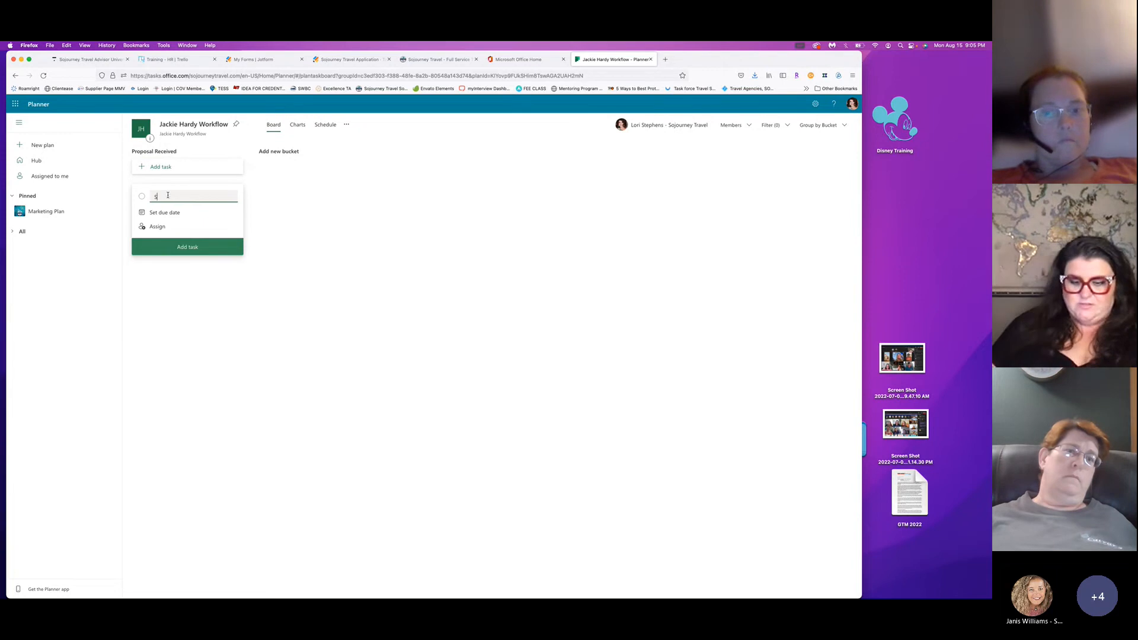
type("mith Family")
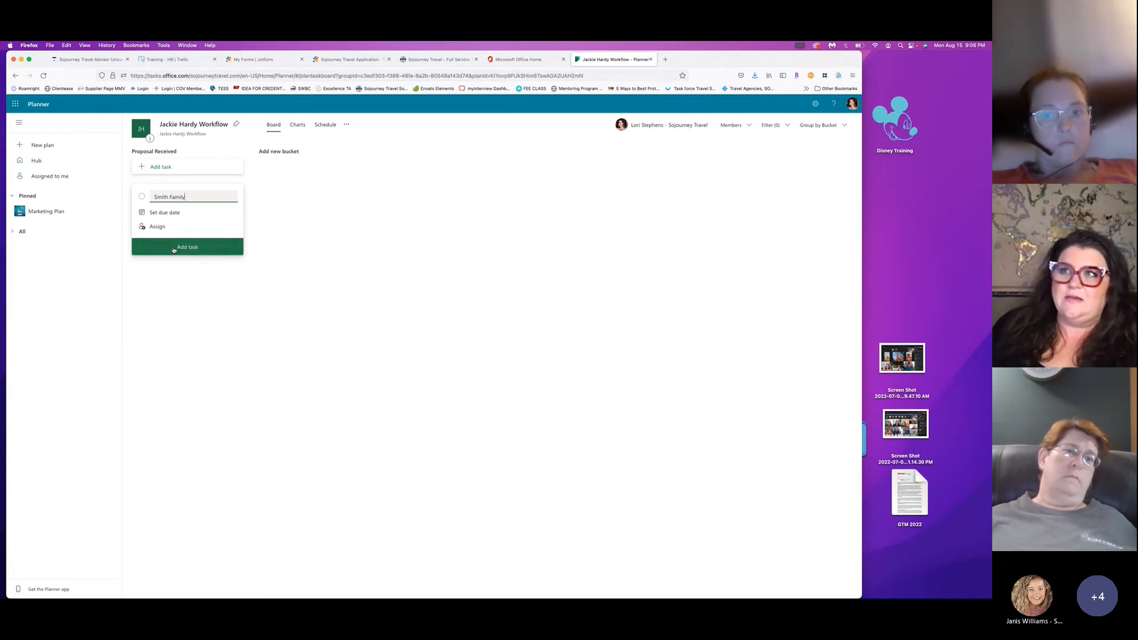
left_click(163, 213)
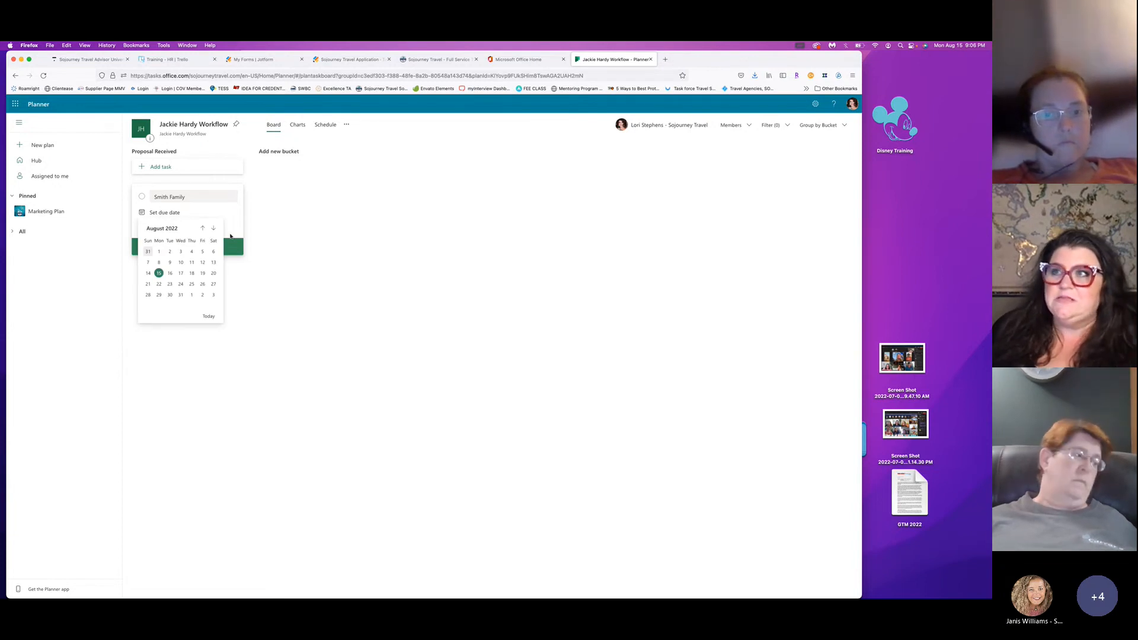
left_click(231, 244)
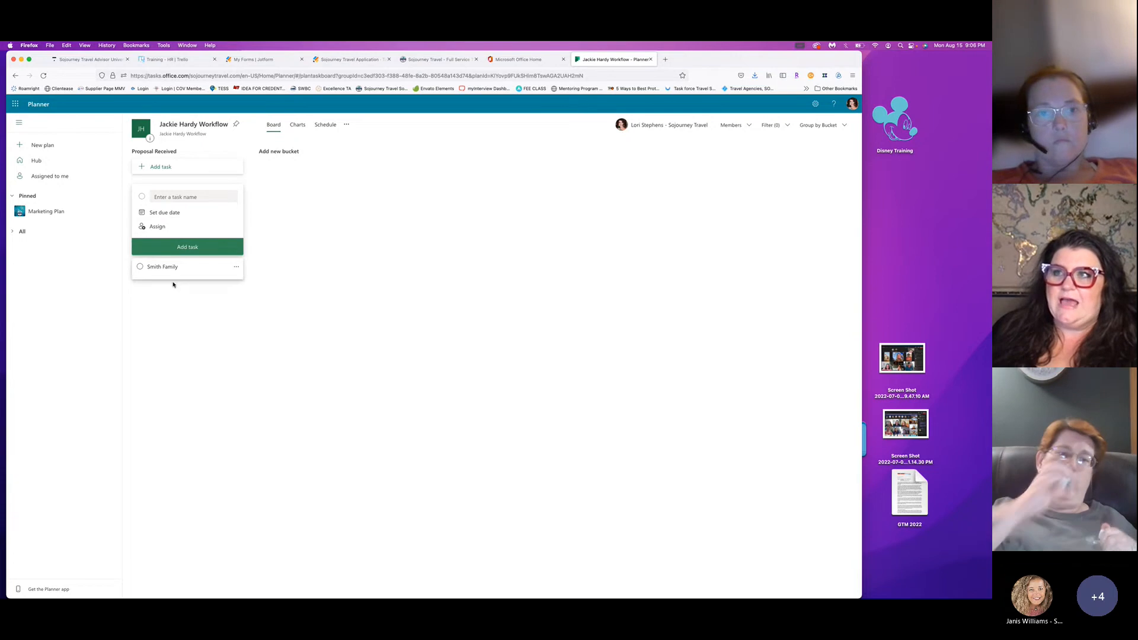
left_click(173, 284)
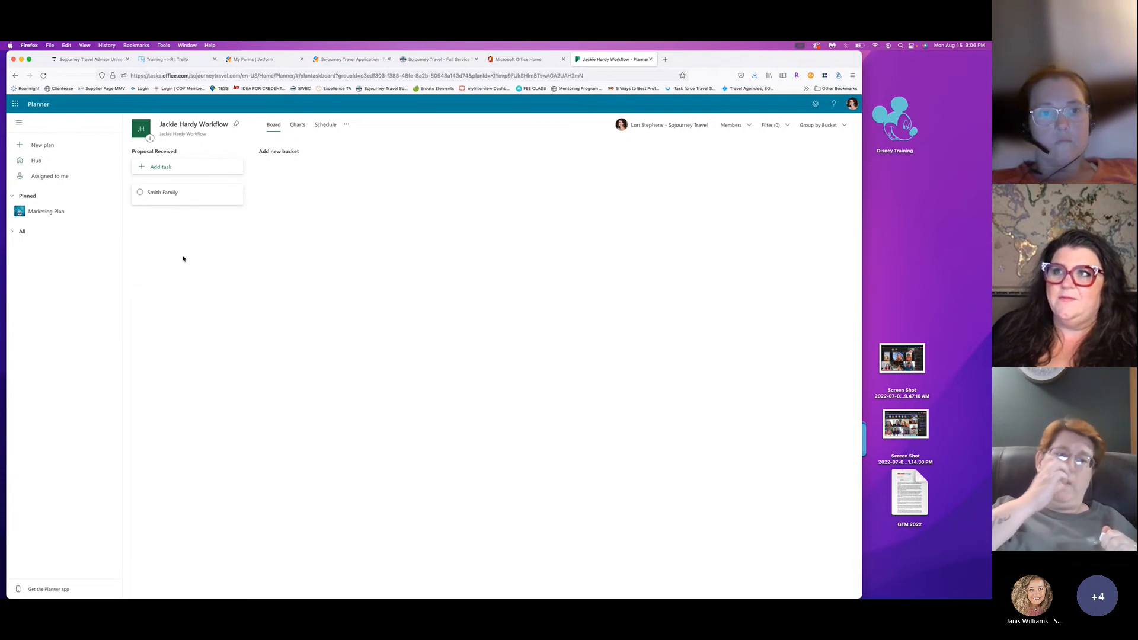
Add Proposal Sent, Proposal Approved and Payment Received buckets.
left_click(278, 152)
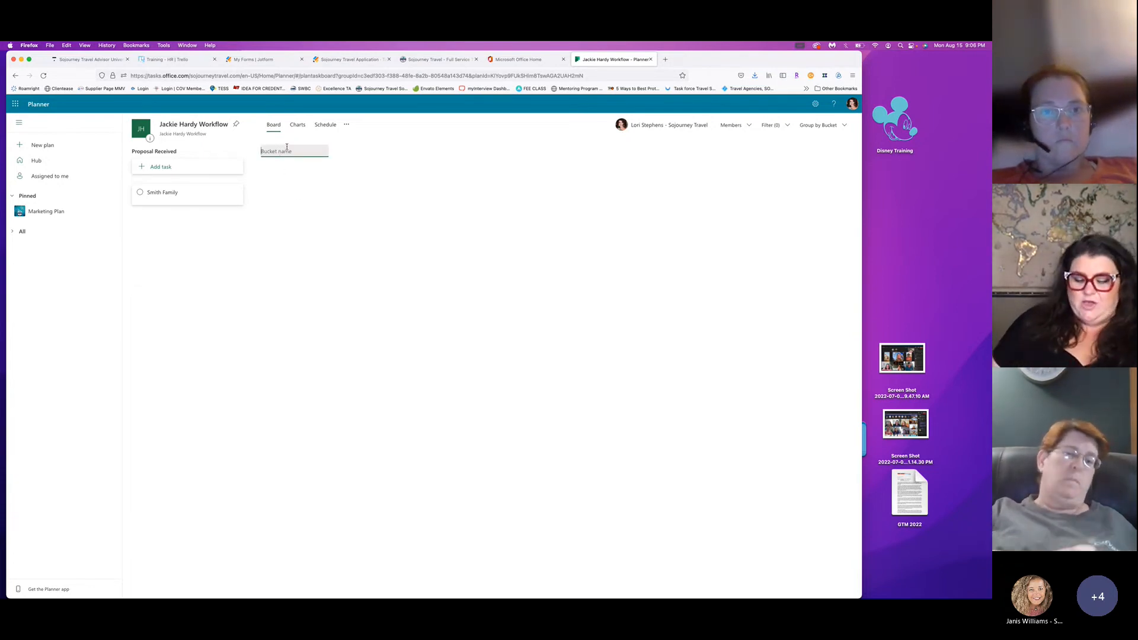
type("Proposal Sent")
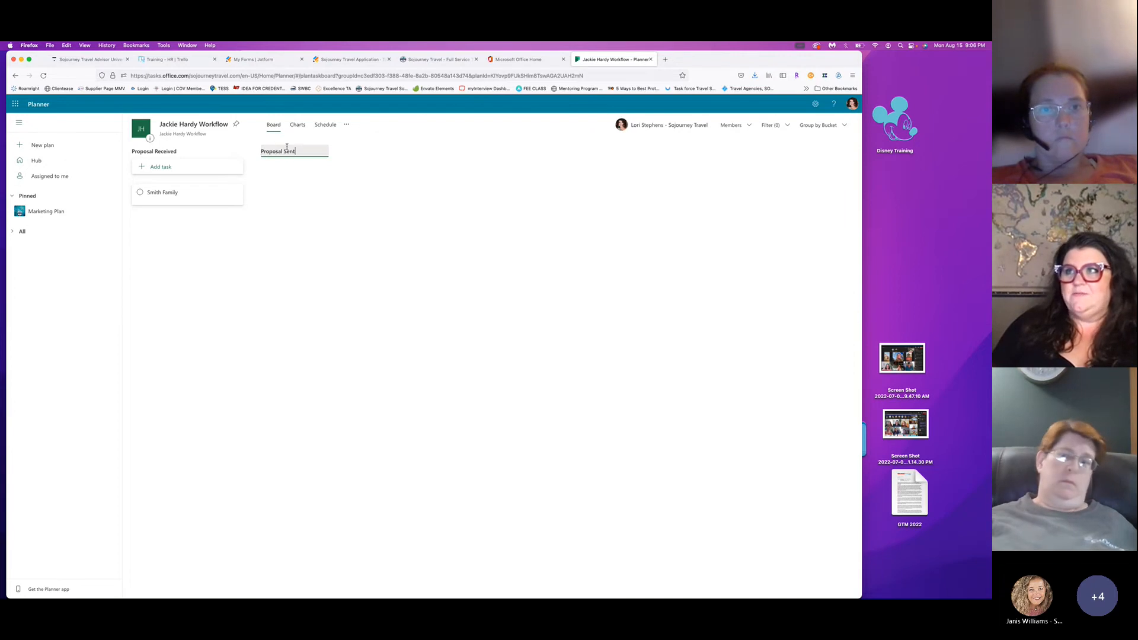
key("Return")
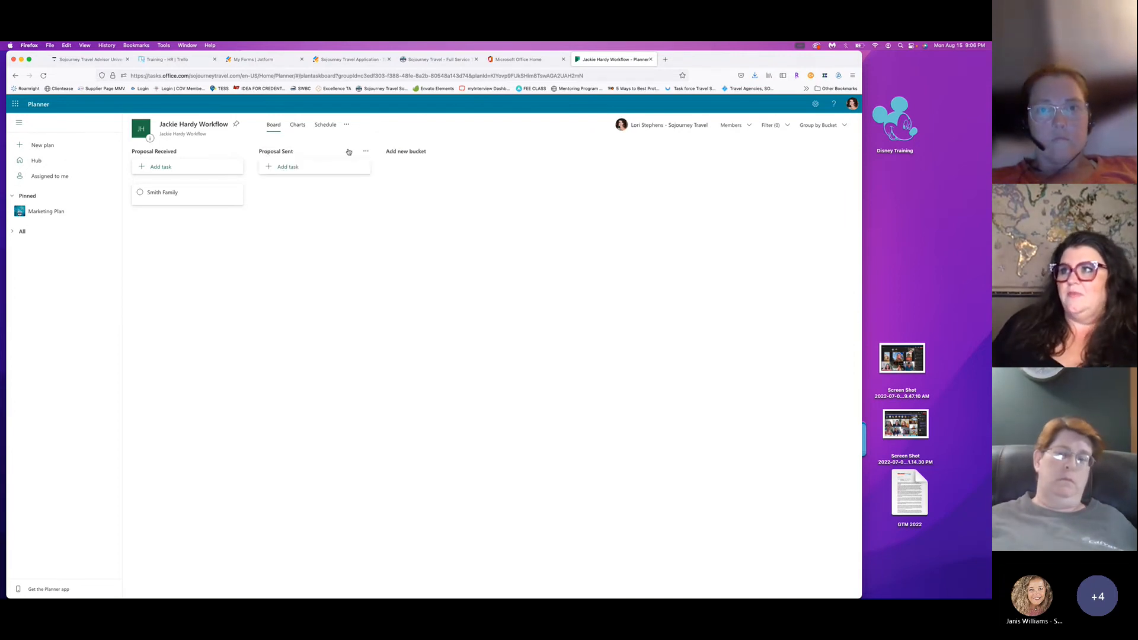
left_click(311, 151)
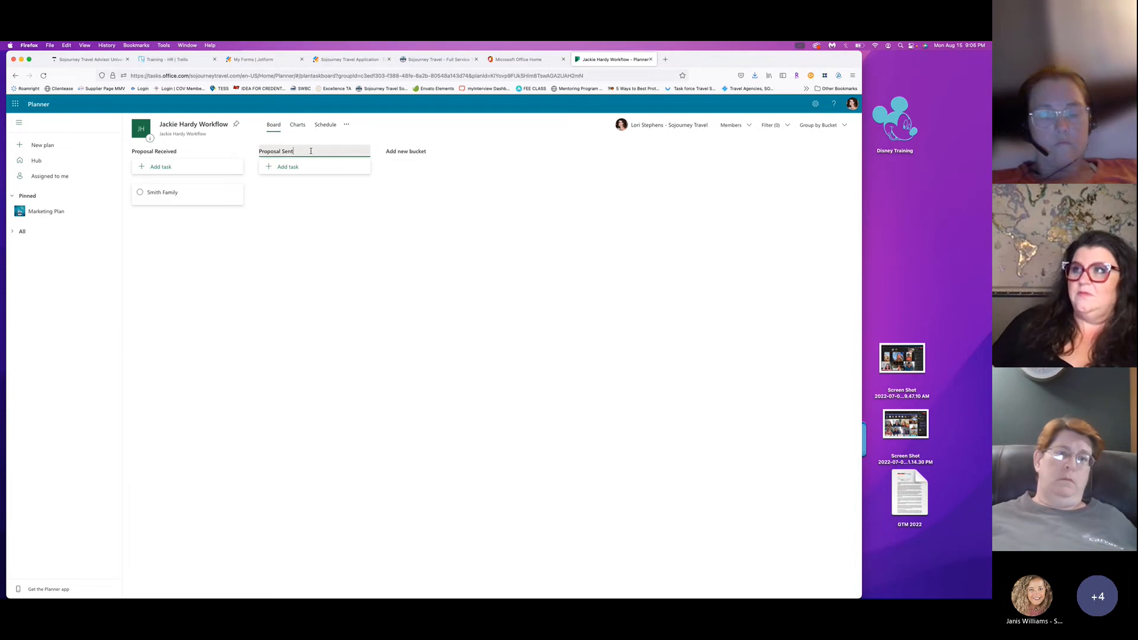
left_click(411, 151)
type("Pr")
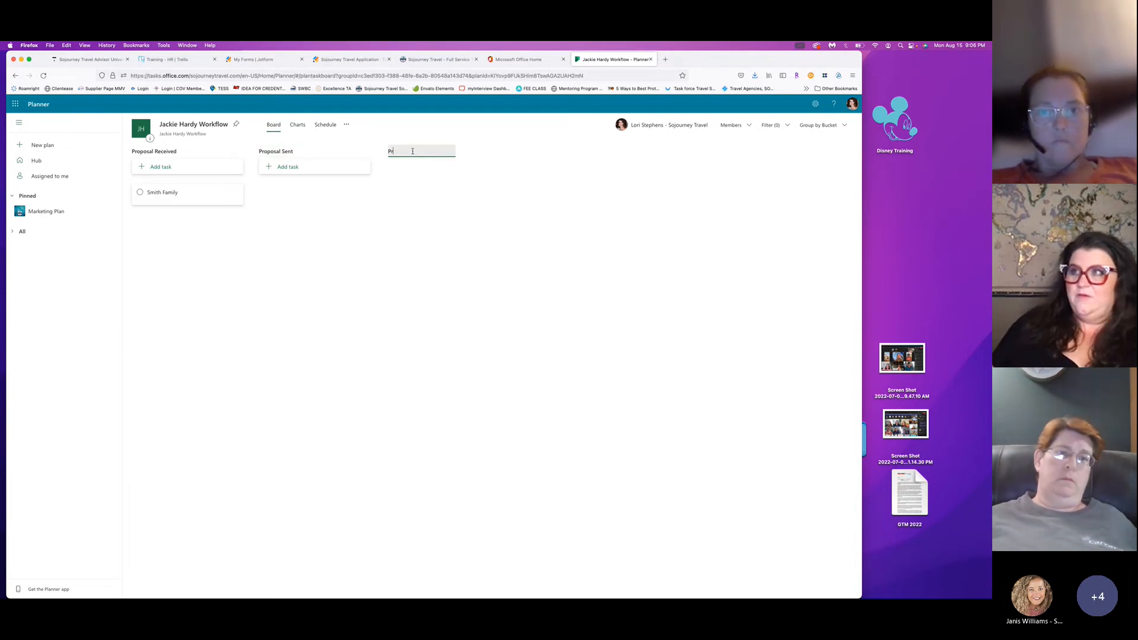
type("oposal Approv")
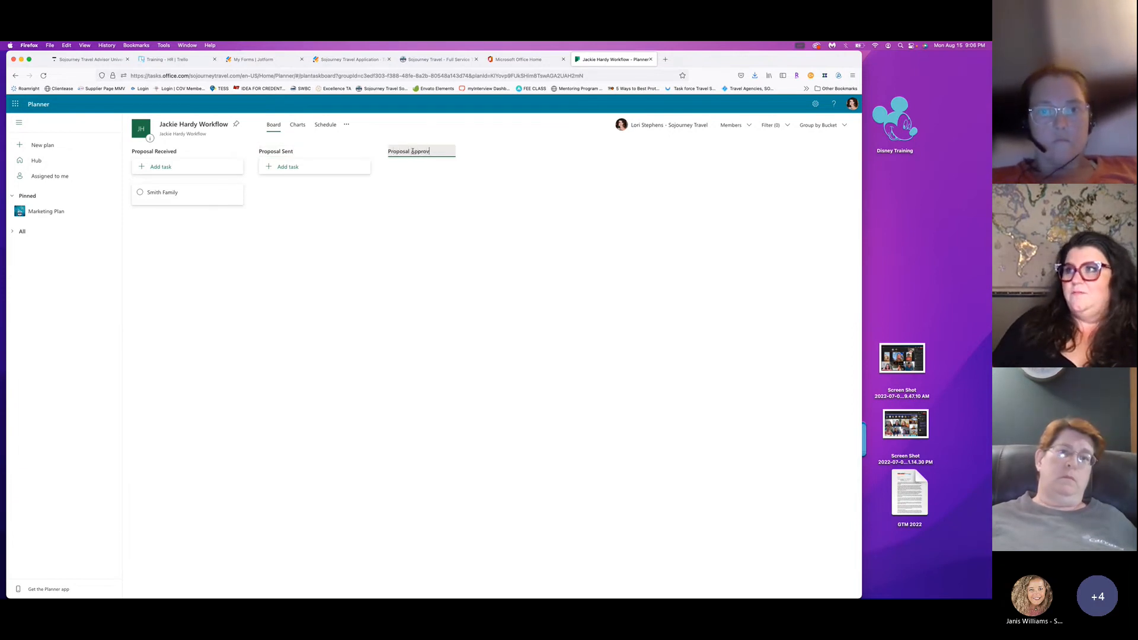
type("ed")
key("Return")
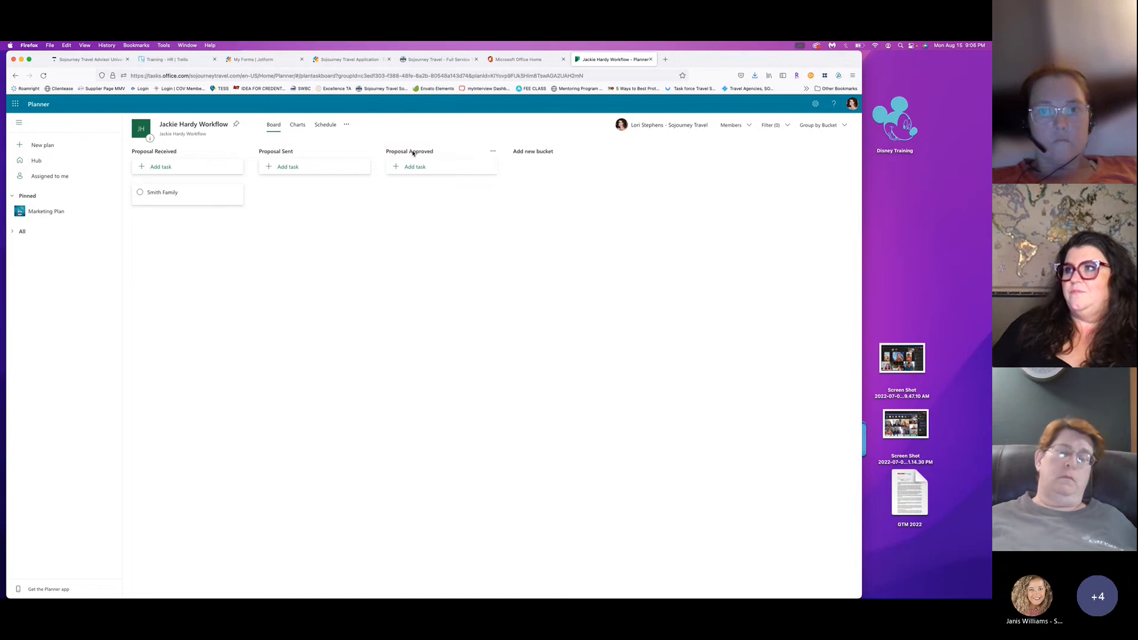
left_click(524, 152)
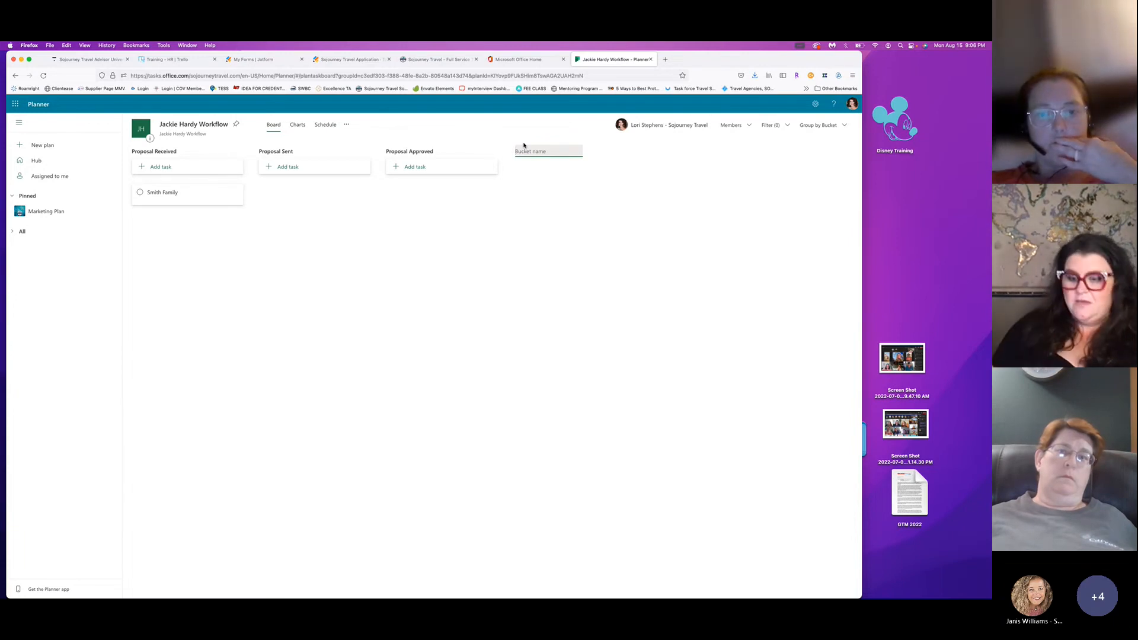
type("Payment R")
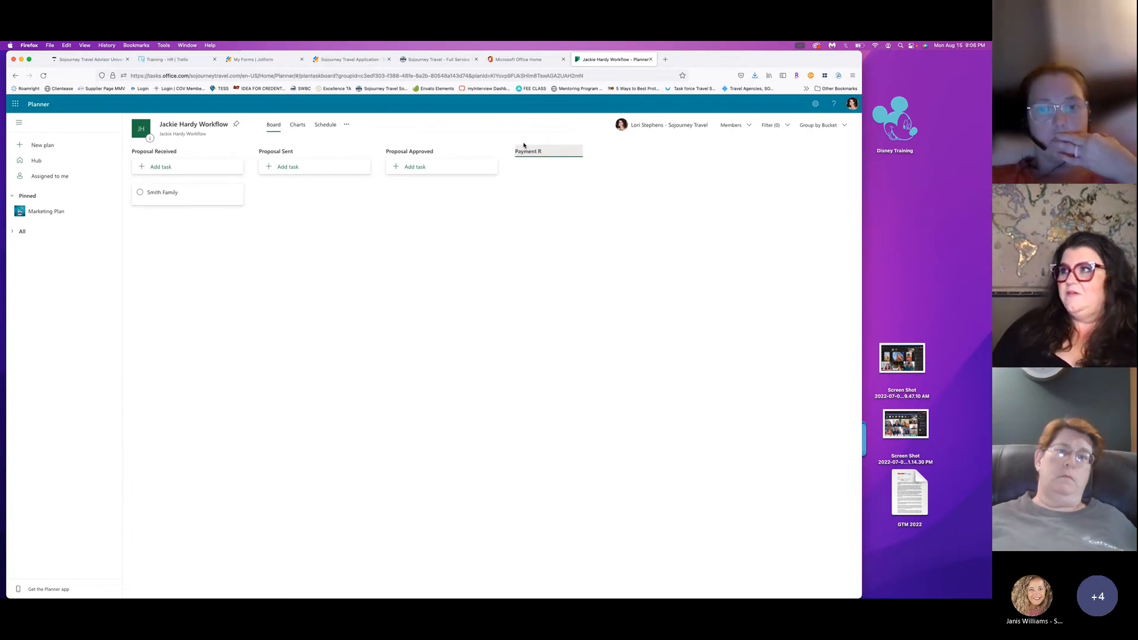
type("eceived")
key("Return")
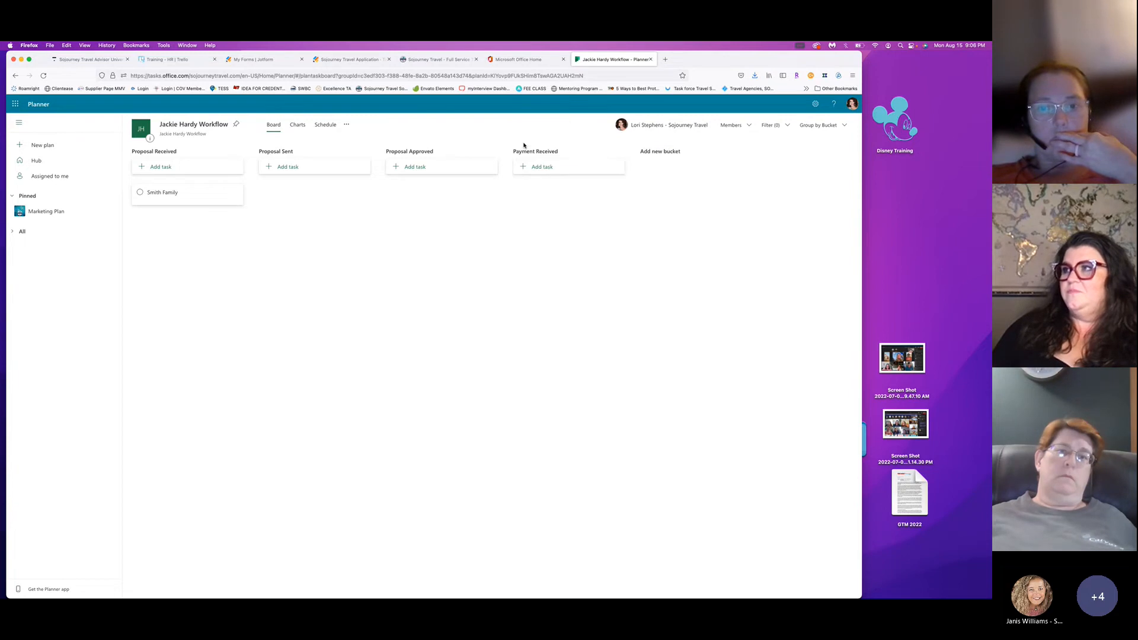
Rename Payment Received to Payment Received/VCRM/SS and add a Confirmations Sent bucket.
left_click(568, 152)
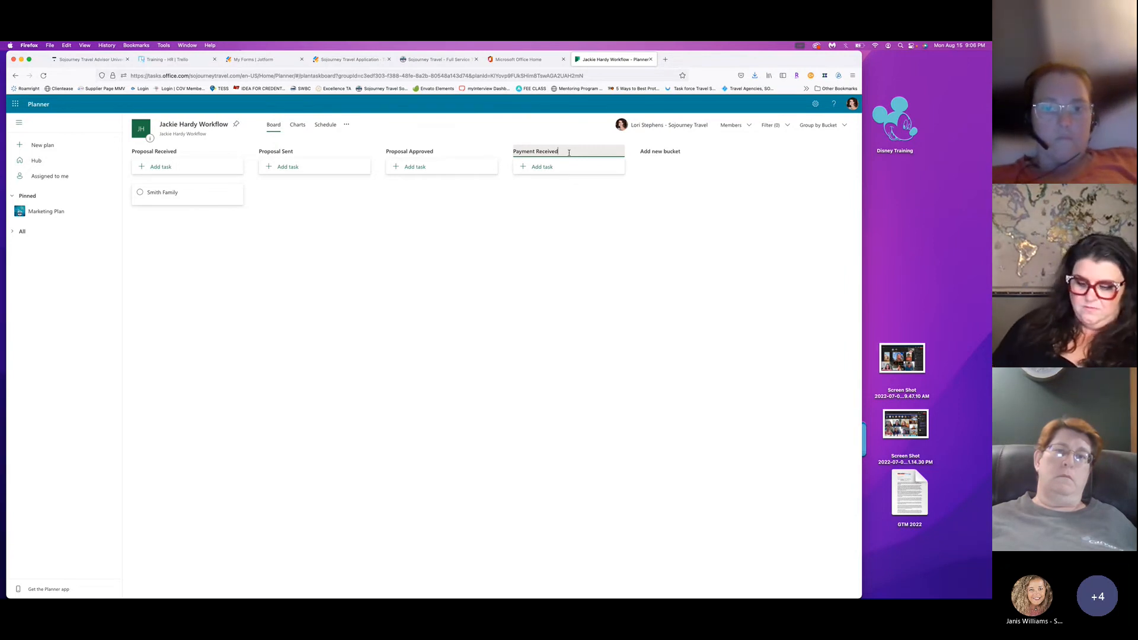
type("/VCRM")
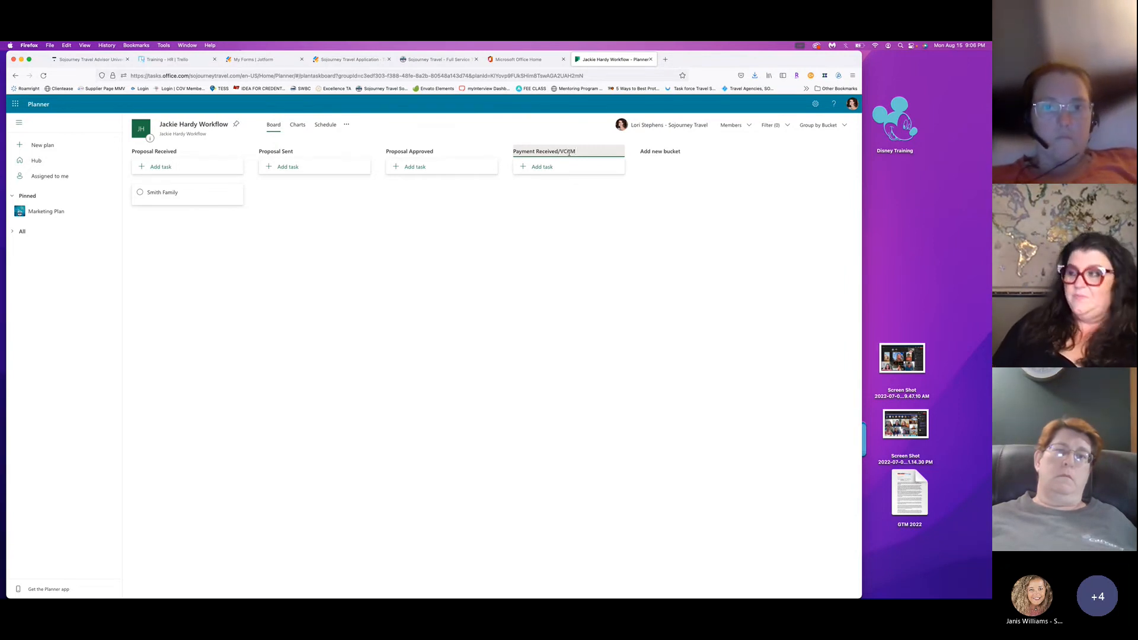
type("/SS")
key("Return")
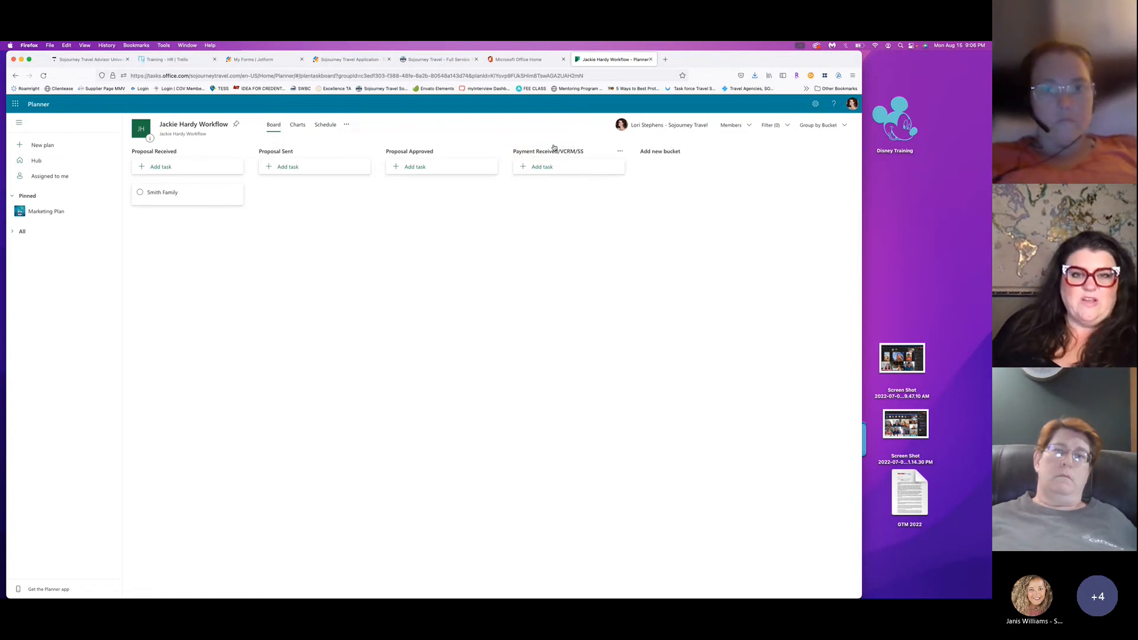
left_click(650, 149)
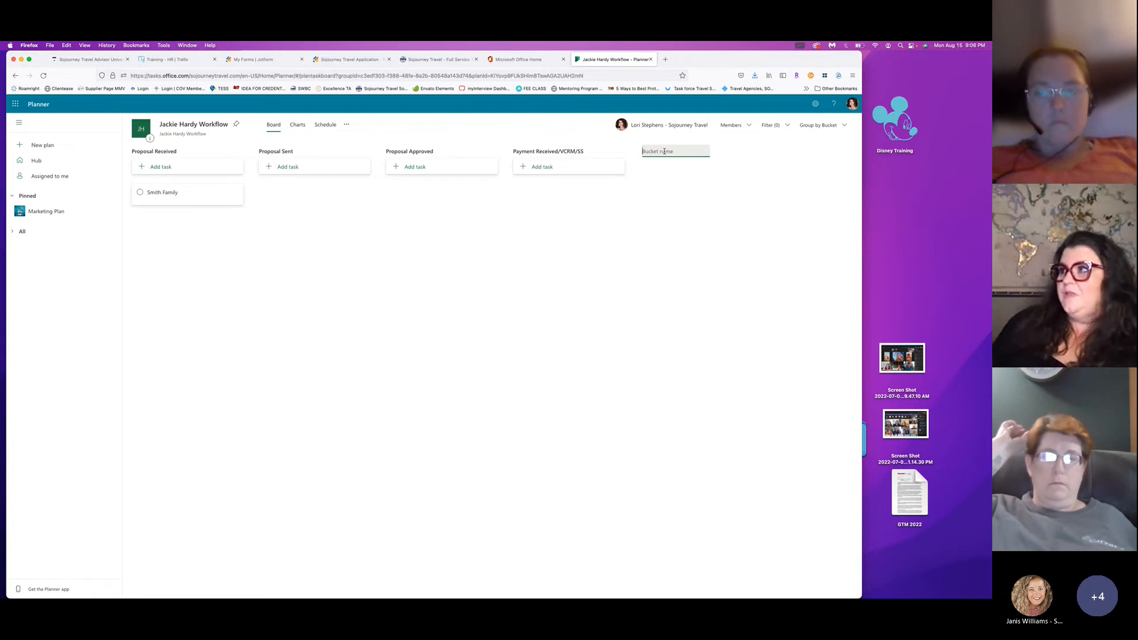
type("Confirmations Sent")
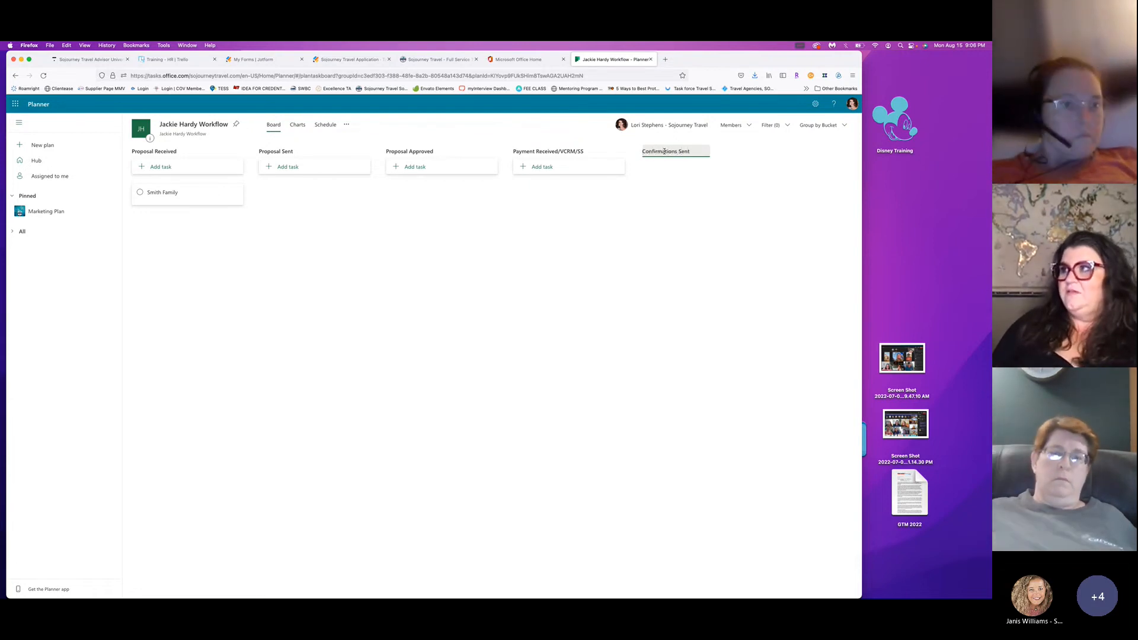
key("Return")
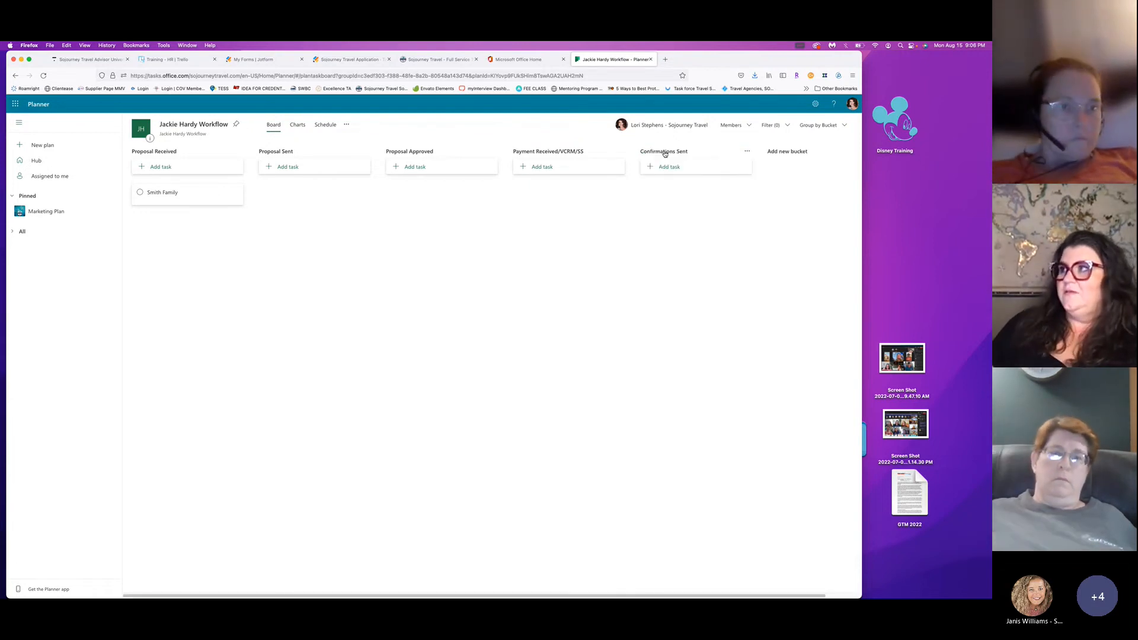
Add Send Thank You Note, Make Dining Reservations and Suggest Tours buckets.
left_click(791, 150)
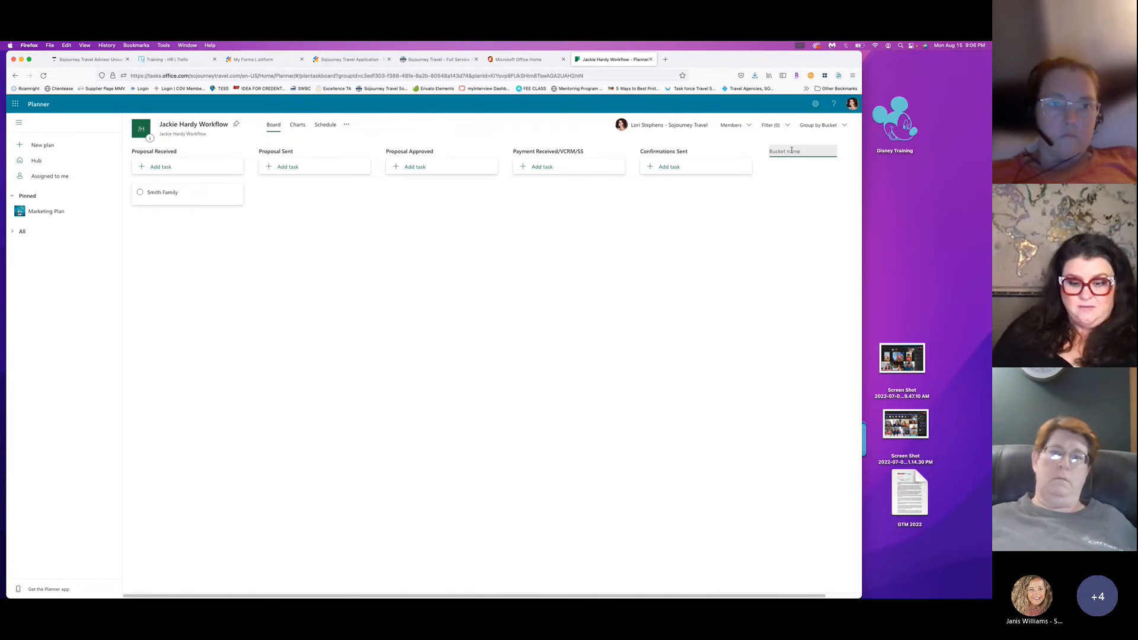
type("Send T")
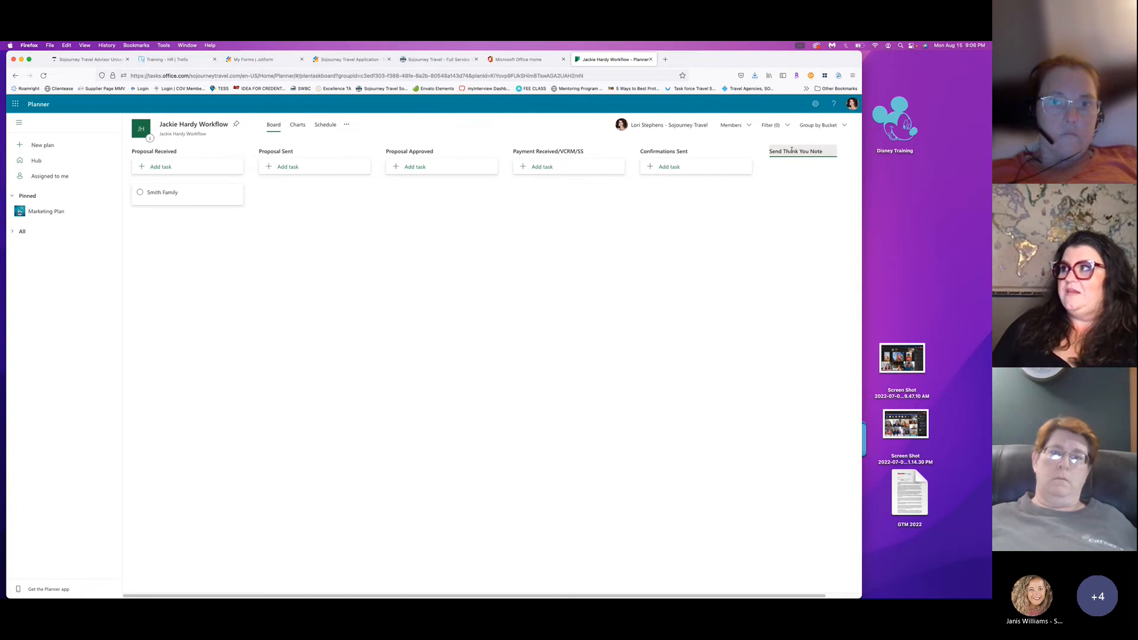
type("hank You Note")
key("Return")
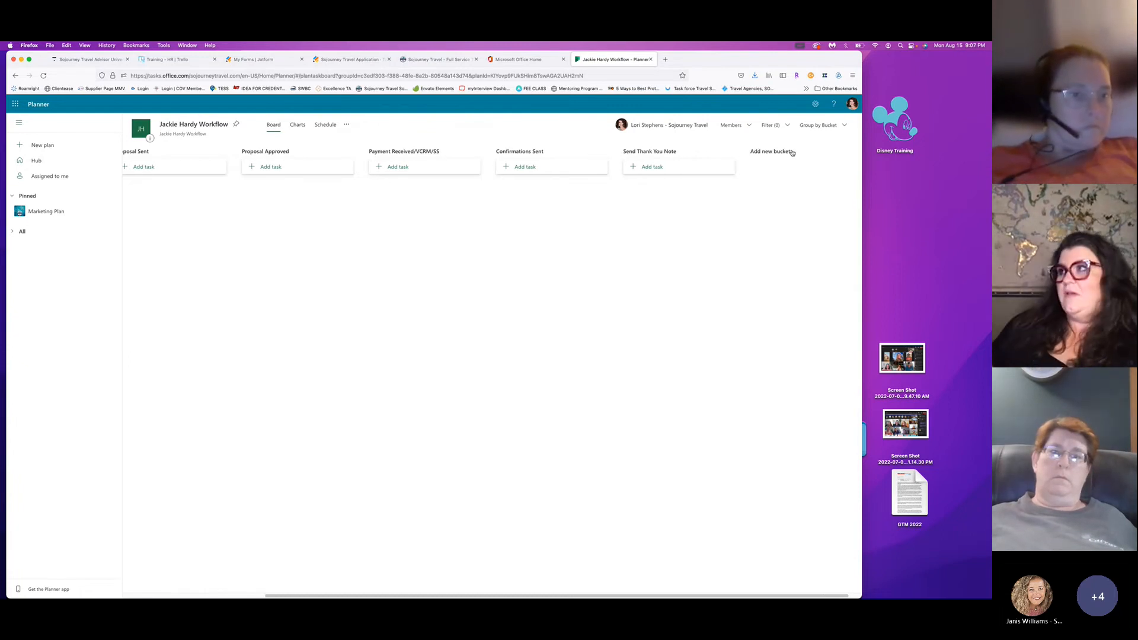
left_click(770, 152)
type("Make")
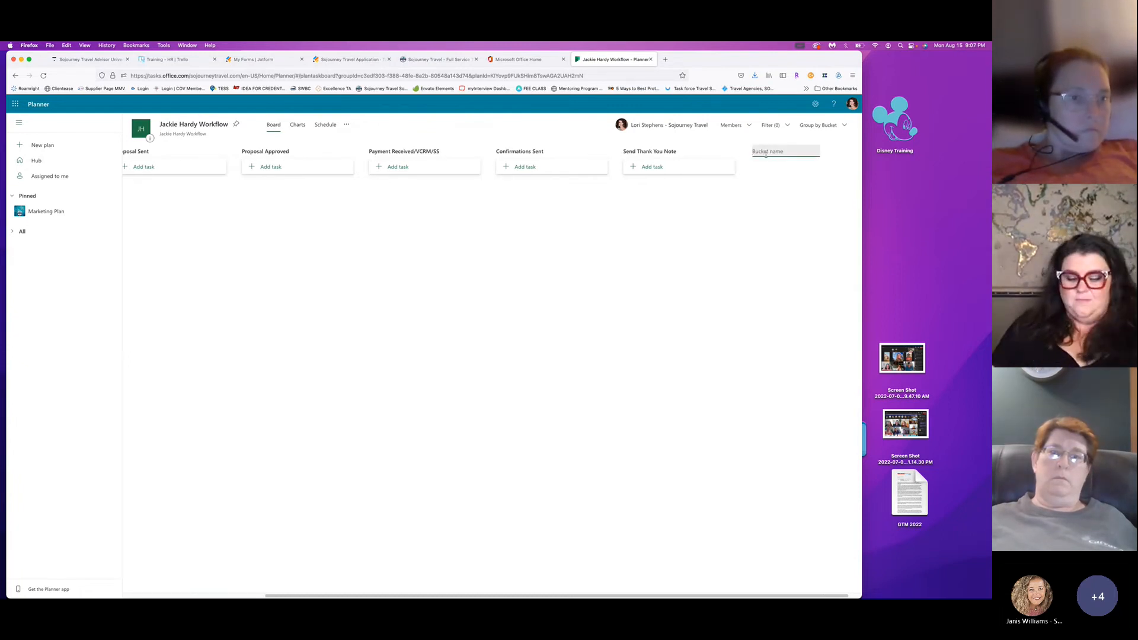
type(" Dining")
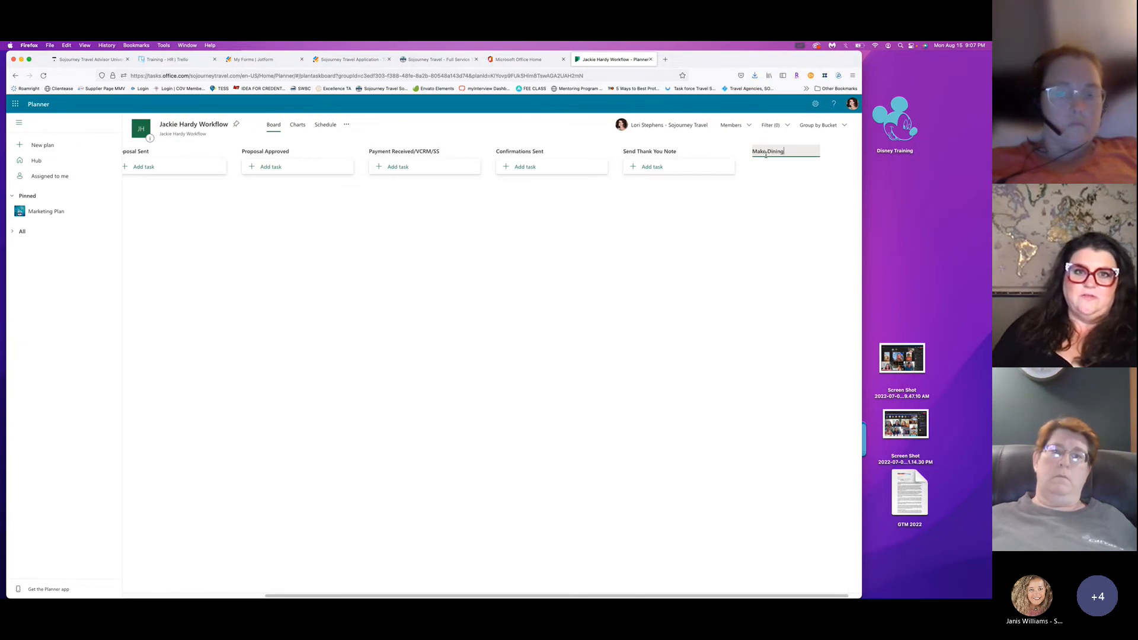
type(" Res")
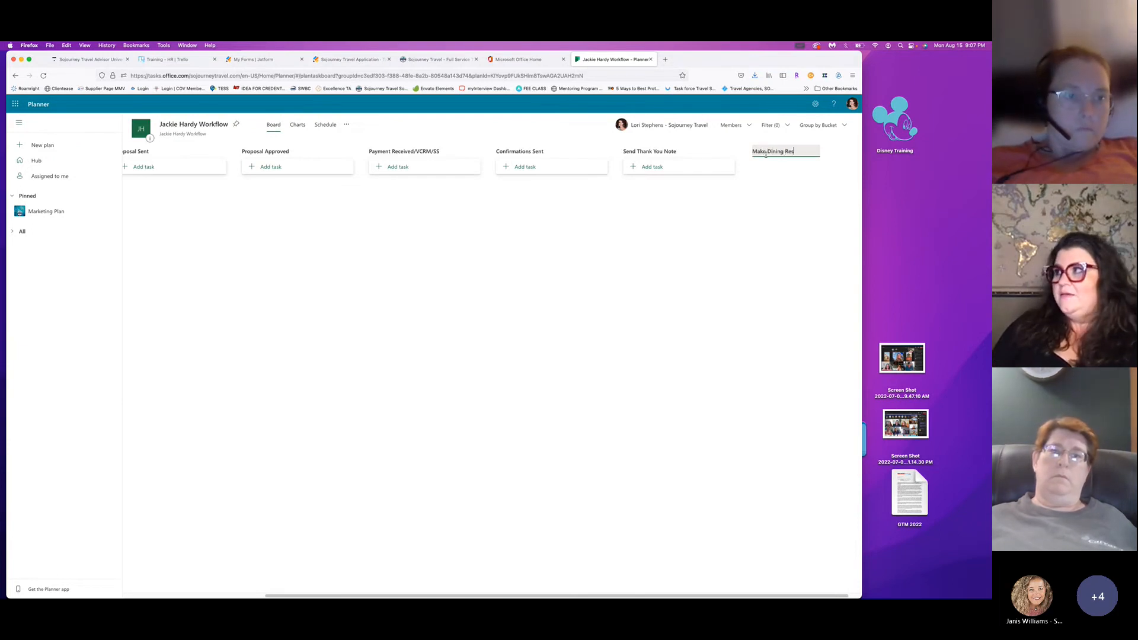
type("ervatio")
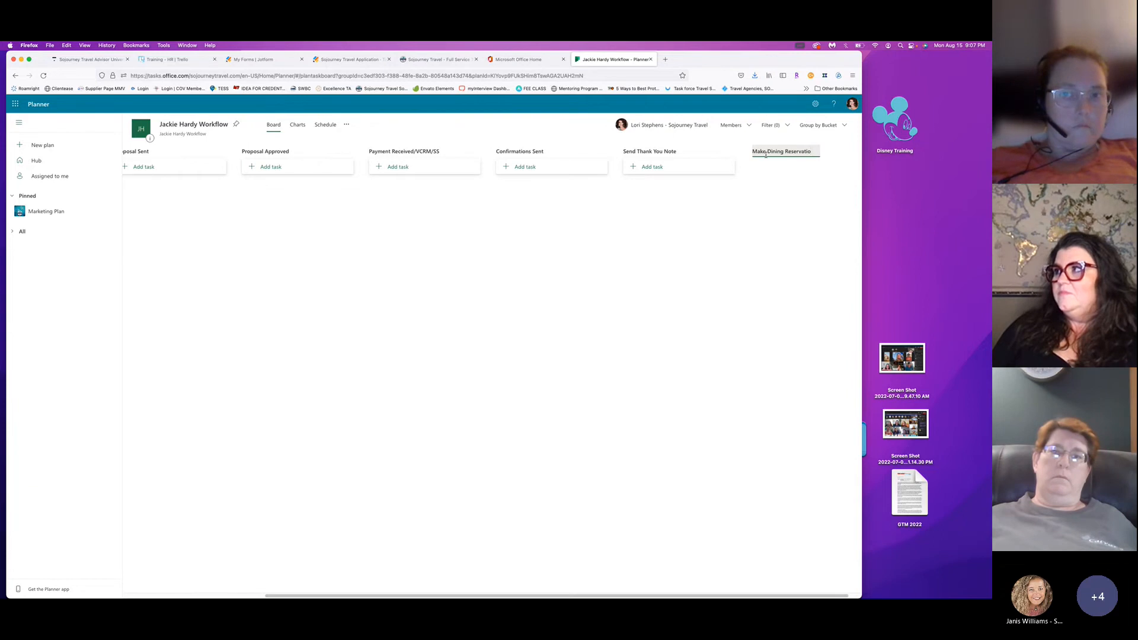
type("ns")
key("Return")
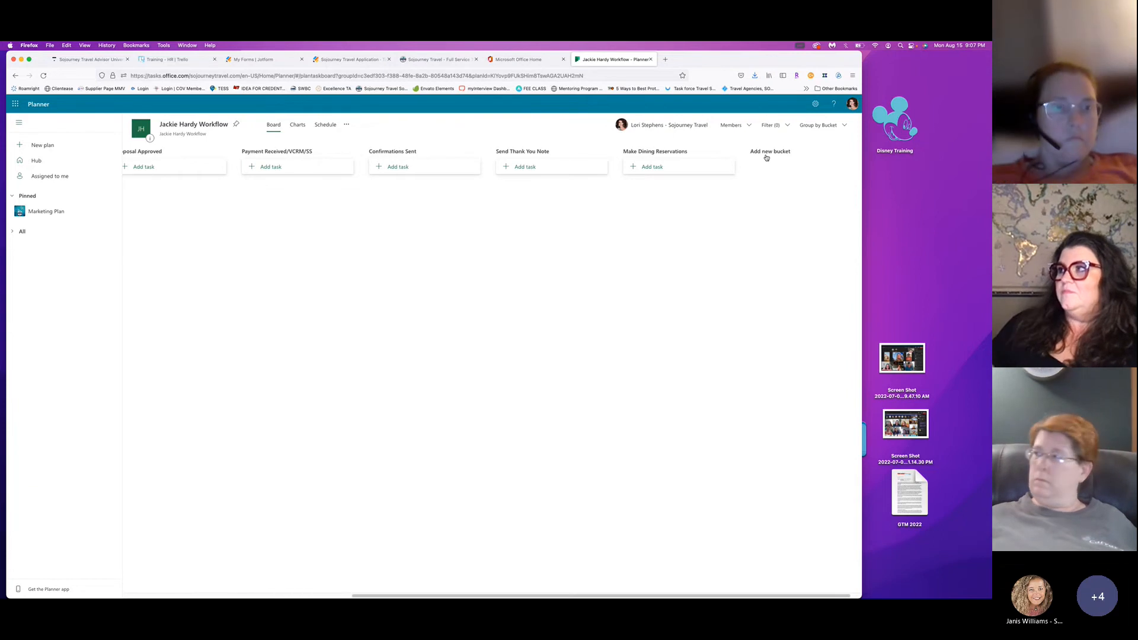
left_click(798, 152)
type("Suggest")
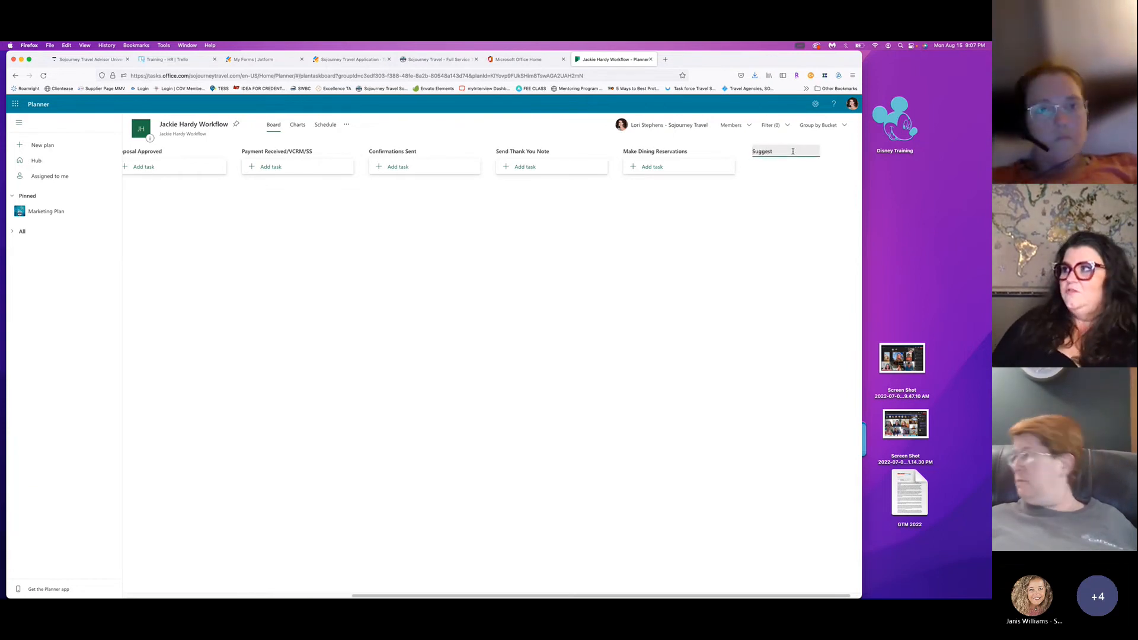
type(" Tours")
key("Return")
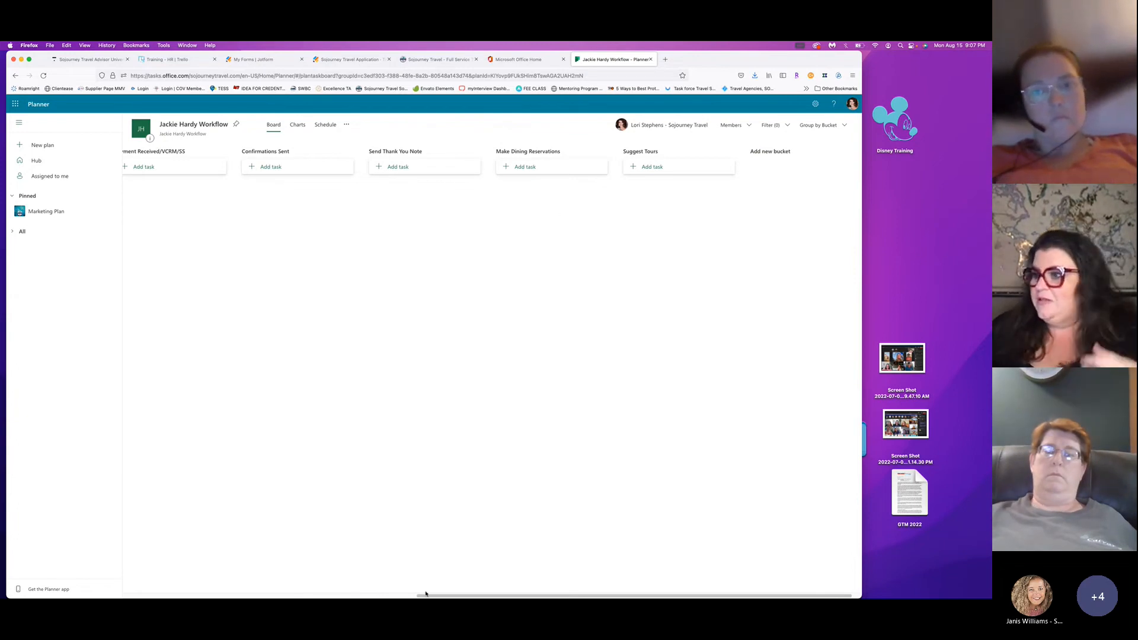
left_click_drag(421, 595, 104, 590)
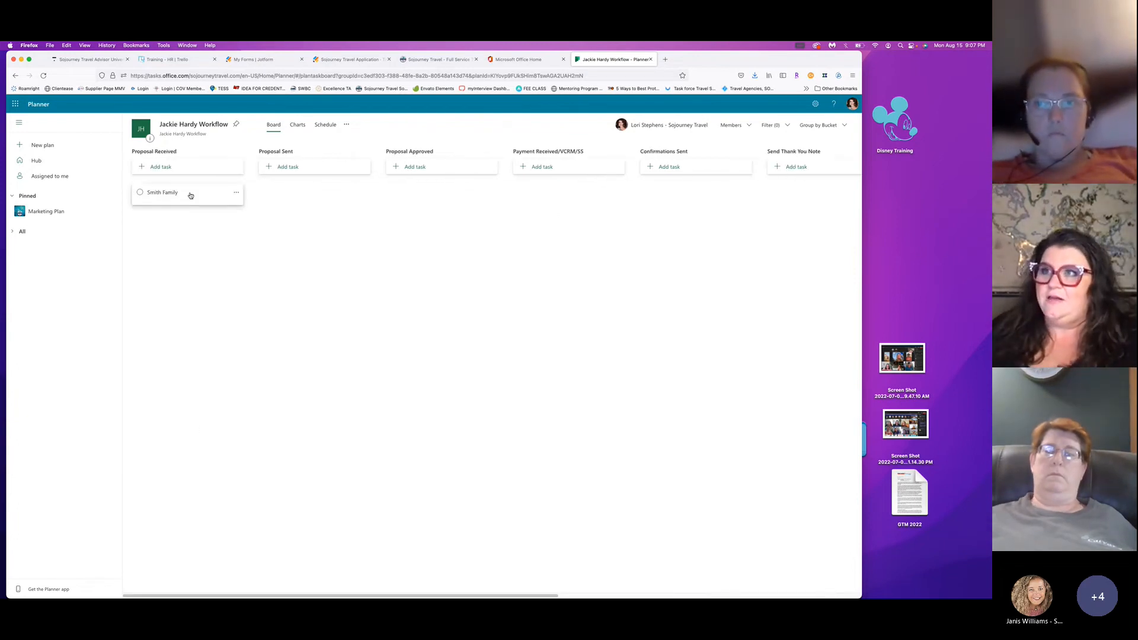
mouse_move(190, 196)
left_mouse_down()
mouse_move(292, 185)
mouse_move(294, 198)
mouse_move(452, 204)
mouse_move(668, 187)
mouse_move(714, 204)
mouse_move(777, 187)
mouse_move(789, 203)
mouse_move(169, 196)
left_mouse_up()
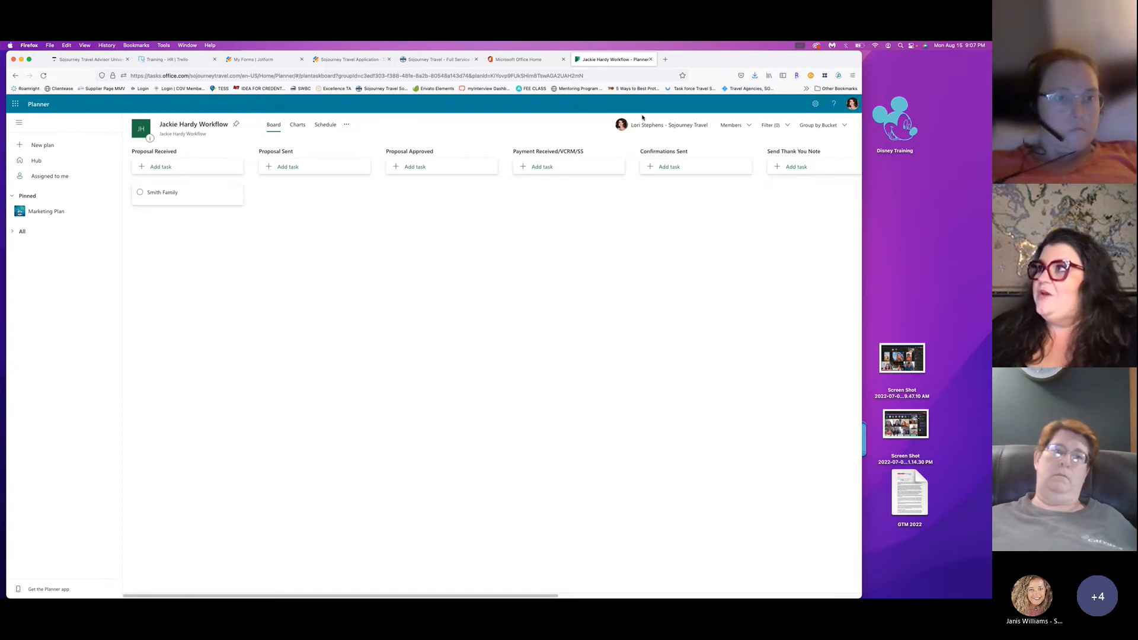
Search the Members list for the advisor's name and add their suggested account.
left_click(750, 127)
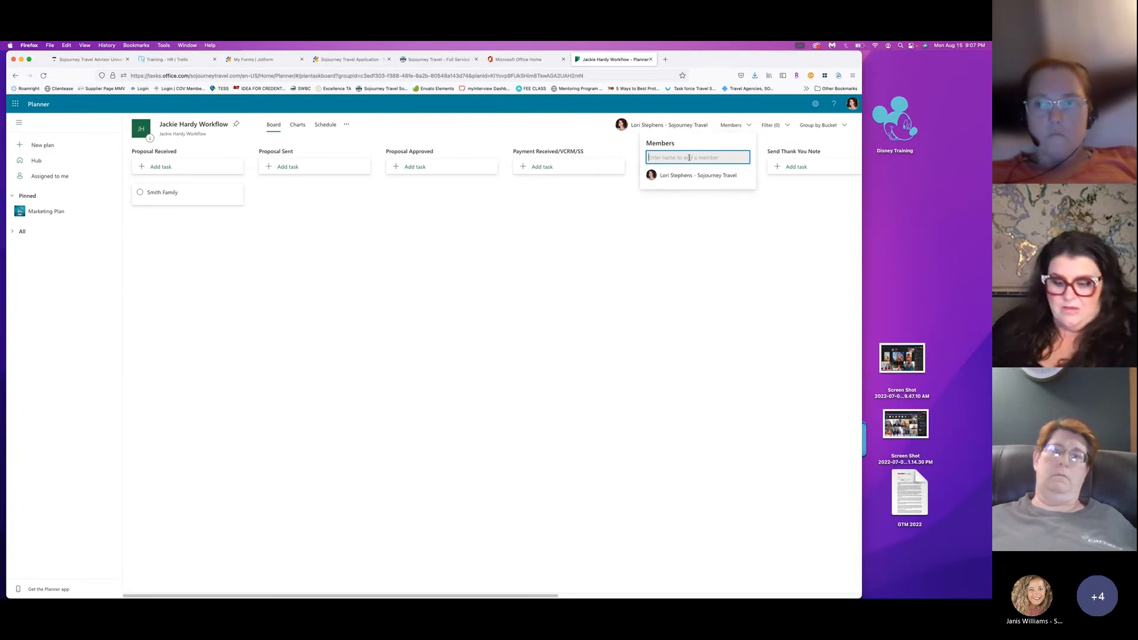
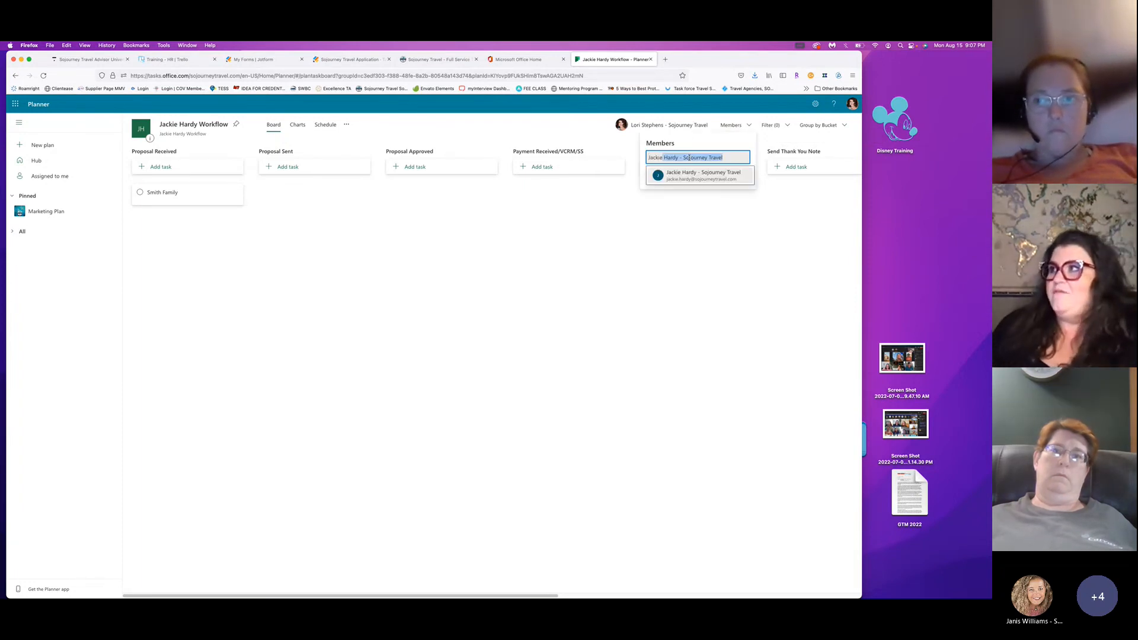
left_click(699, 174)
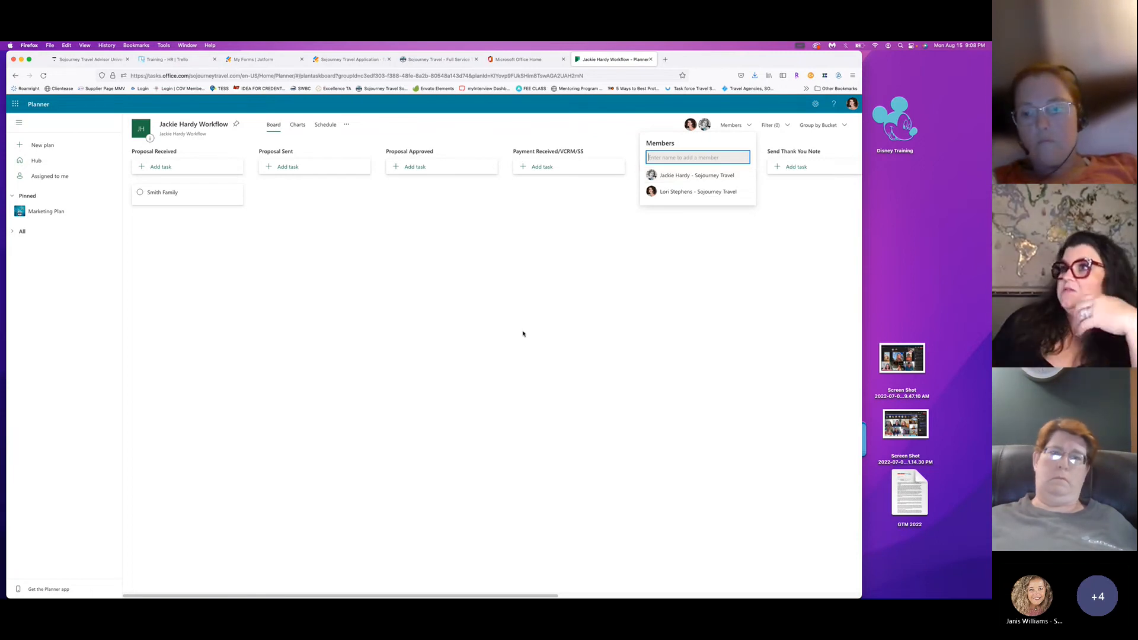
left_click(655, 257)
Look over the plan's Charts and Schedule views, then open the client task's details from the Board.
left_click(301, 126)
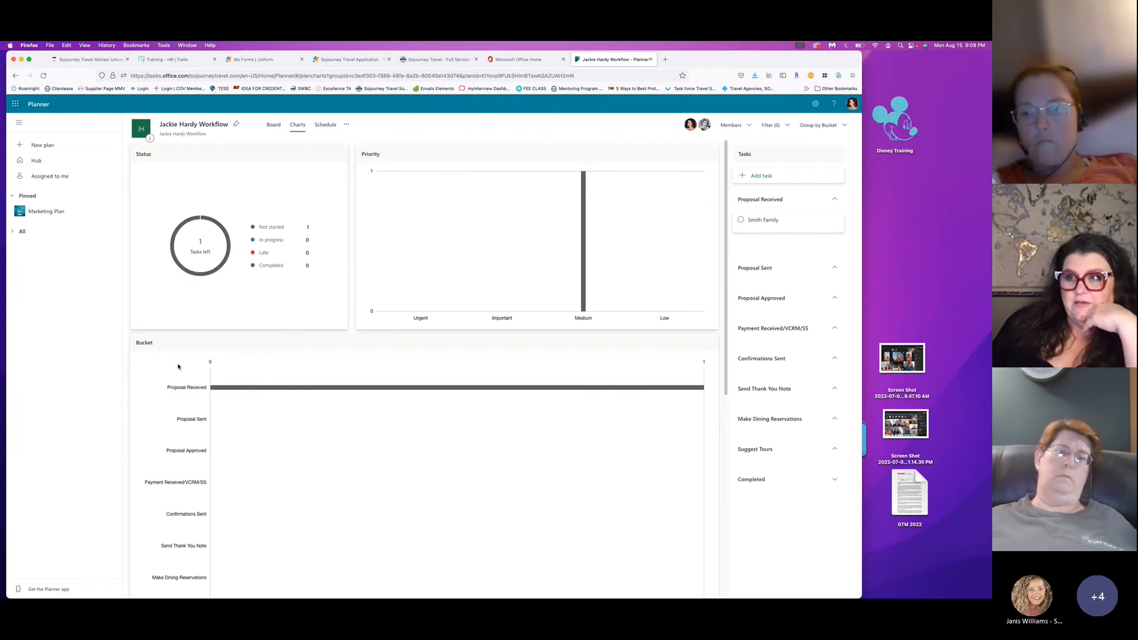
scroll(210, 378, "down", 5)
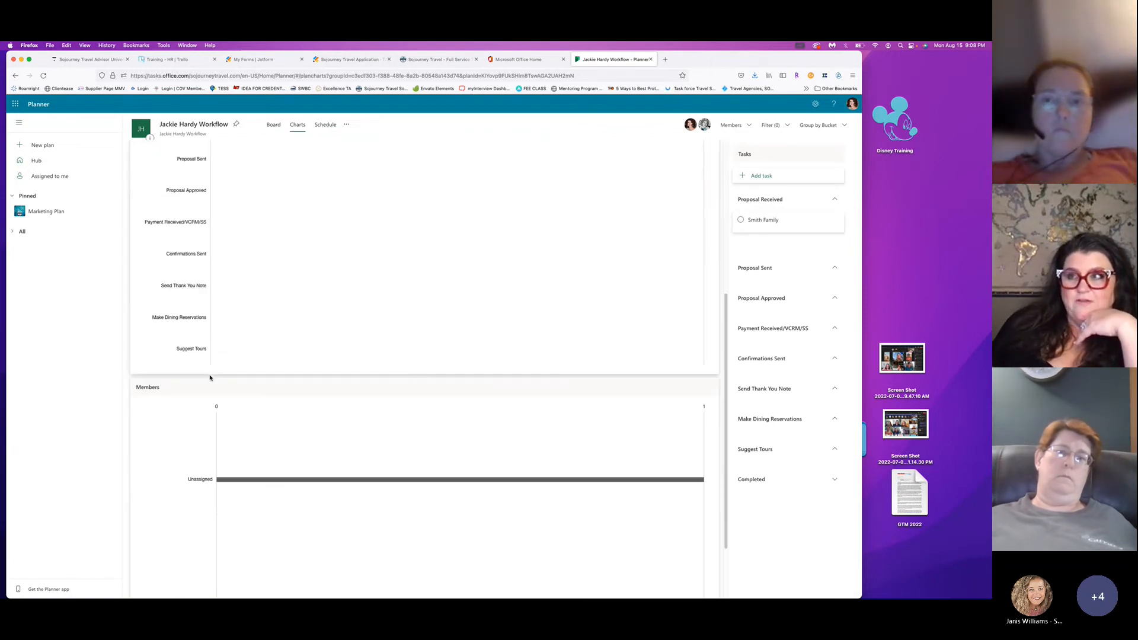
scroll(190, 173, "up", 4)
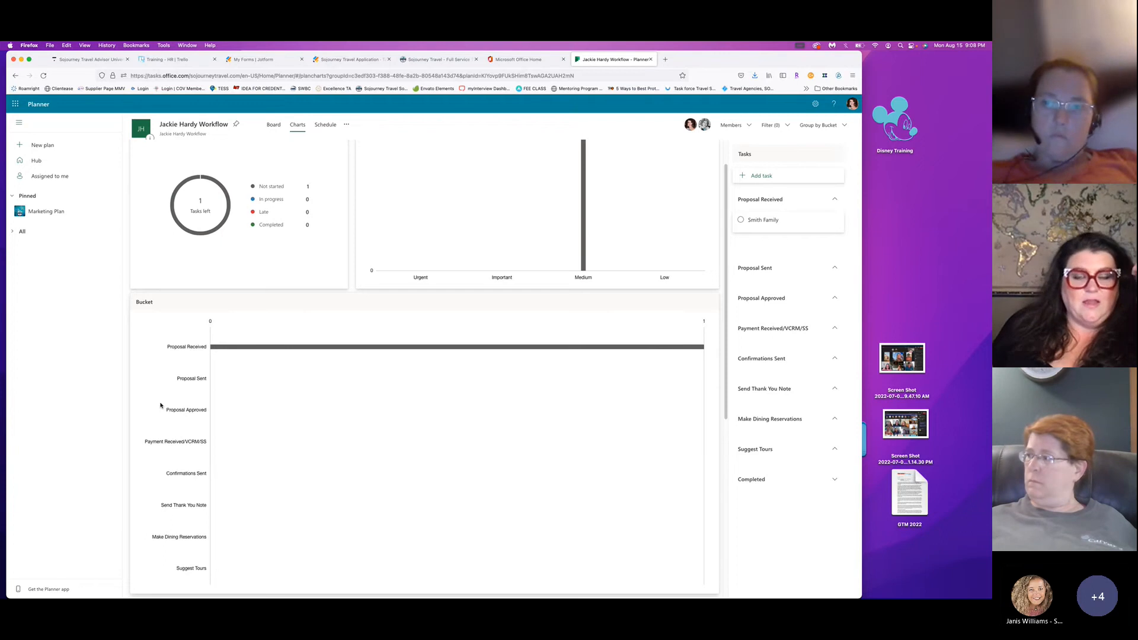
scroll(278, 178, "up", 1)
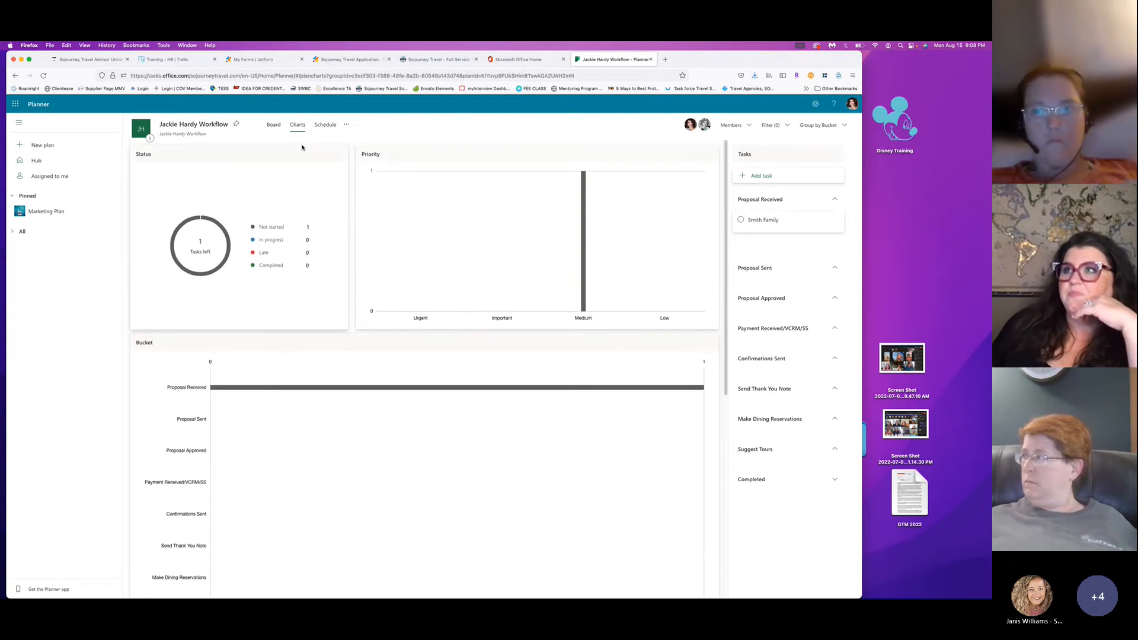
left_click(328, 125)
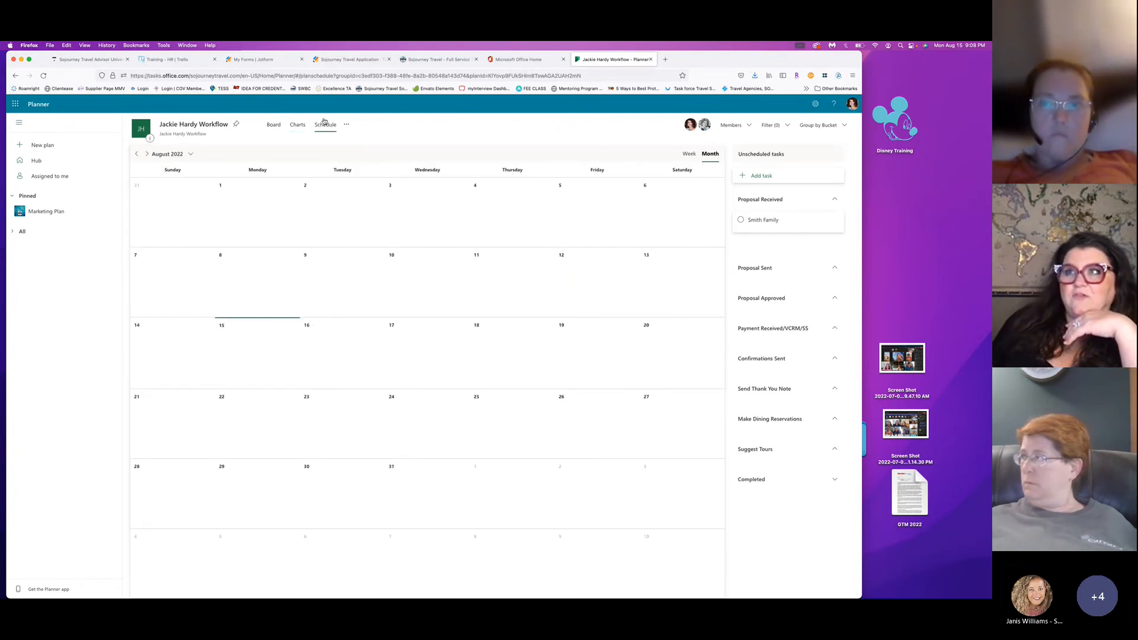
left_click(273, 125)
left_click(178, 196)
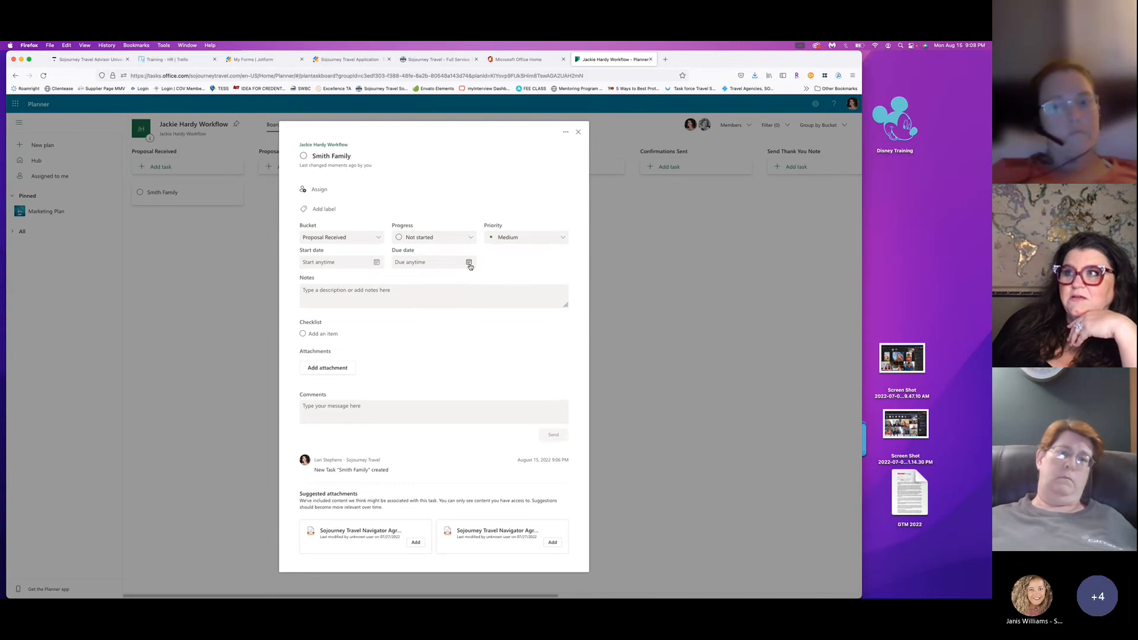
Reopen the client task and check its Due date picker without setting a date.
left_click(579, 129)
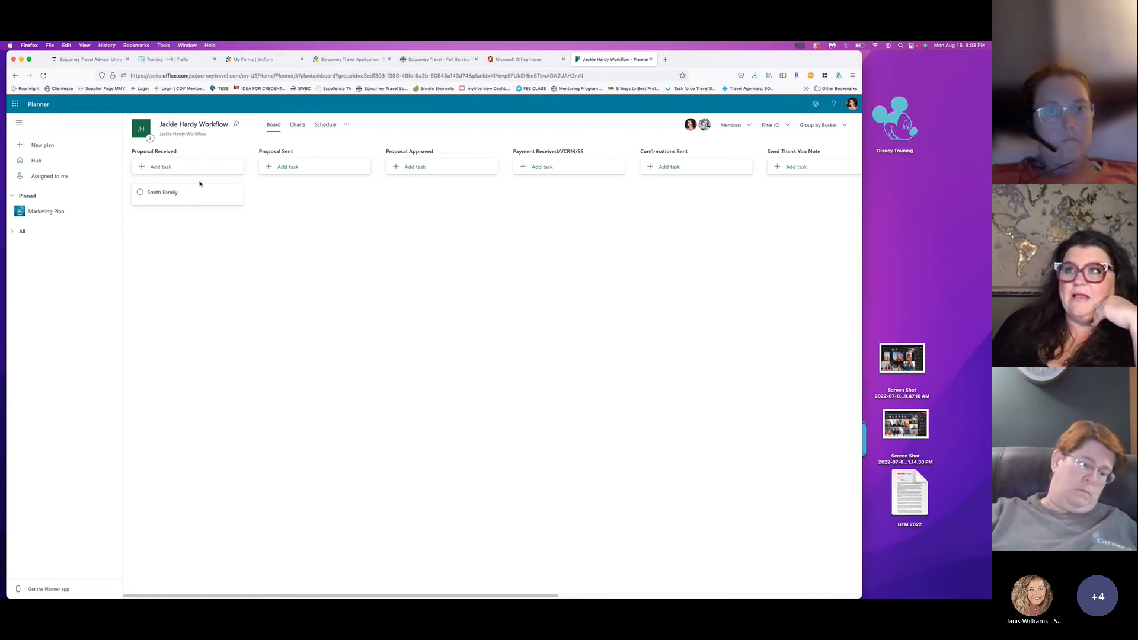
left_click(186, 198)
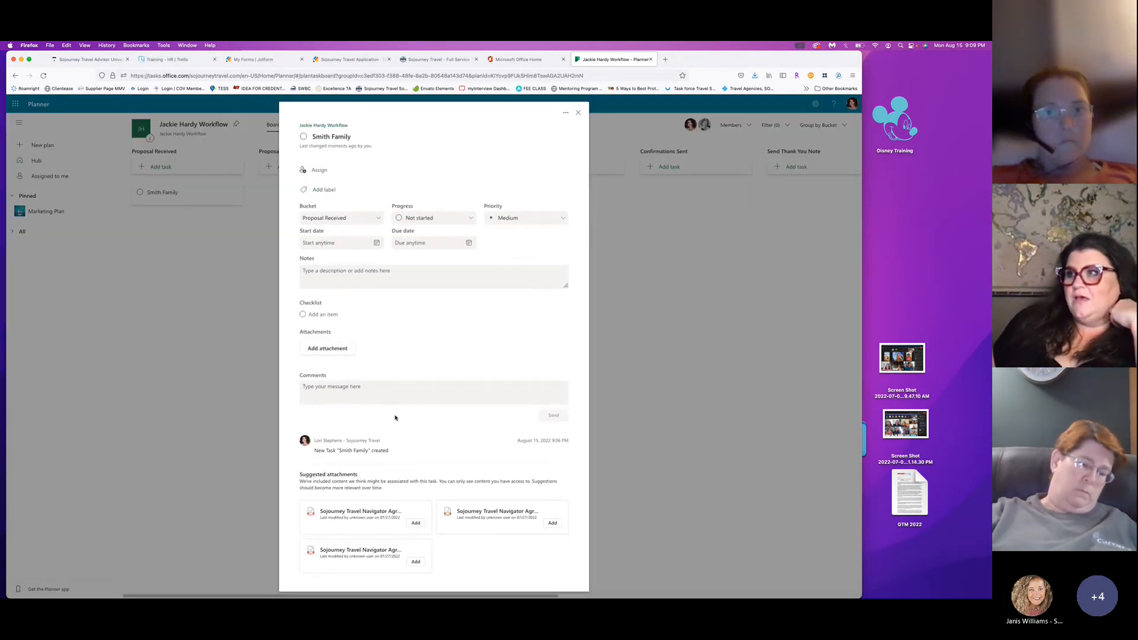
left_click(469, 243)
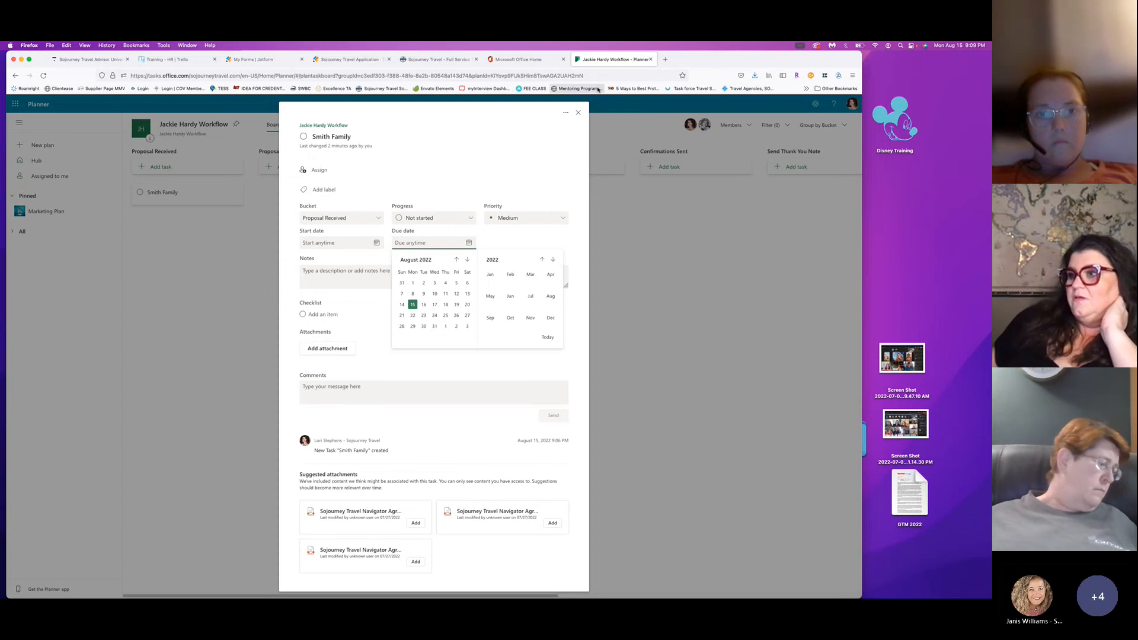
left_click(576, 112)
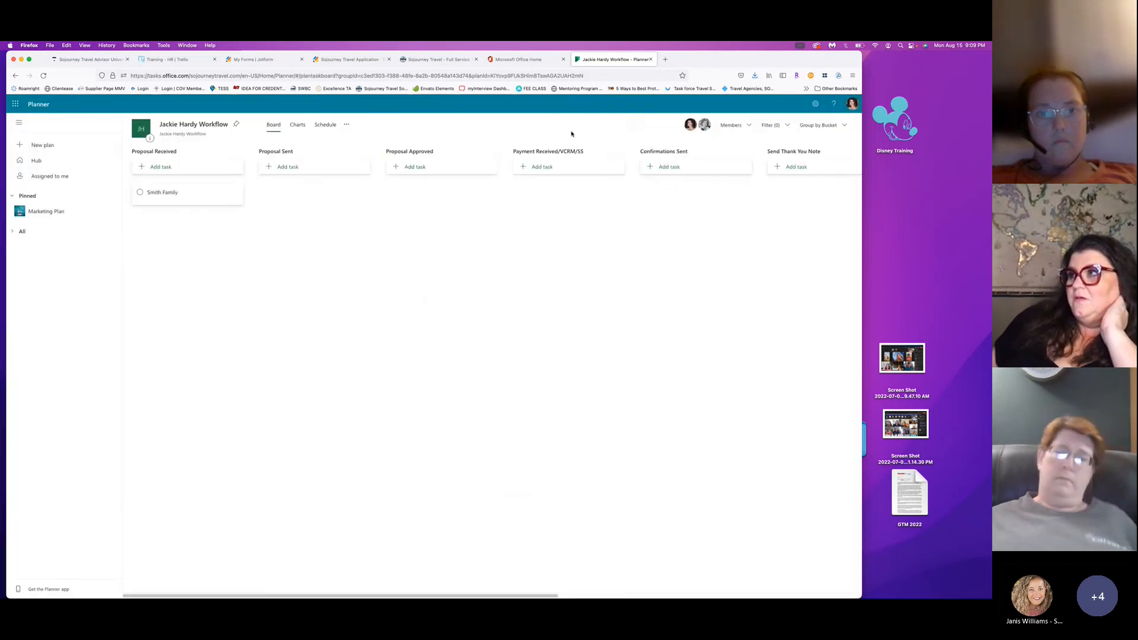
Check the client task's Add attachment choices without attaching anything, then close the task.
left_click(203, 197)
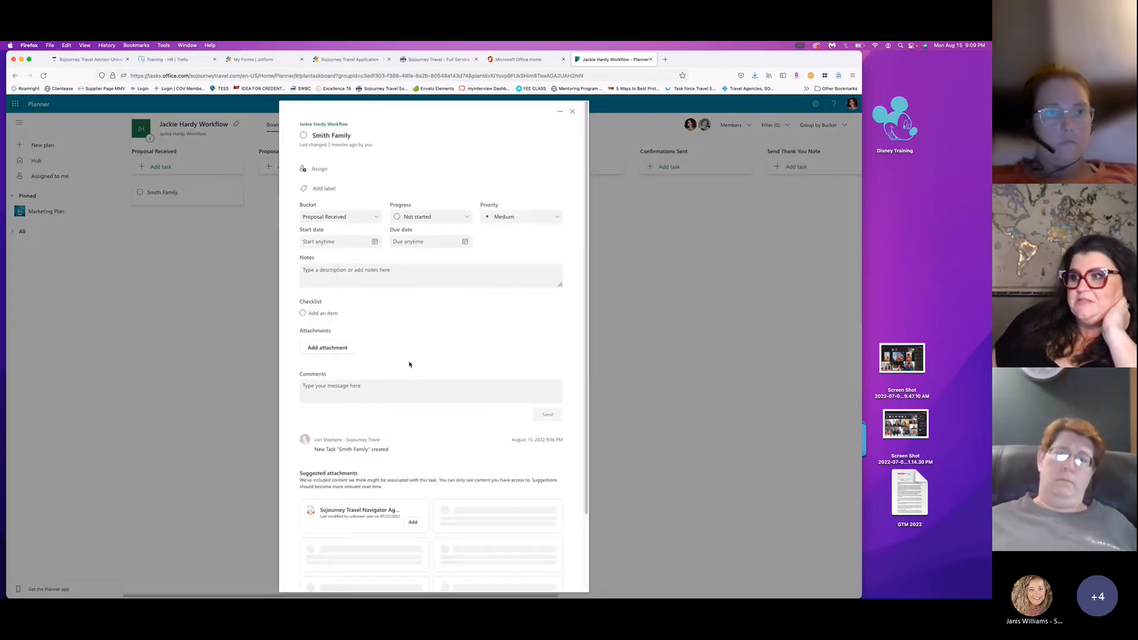
left_click(326, 349)
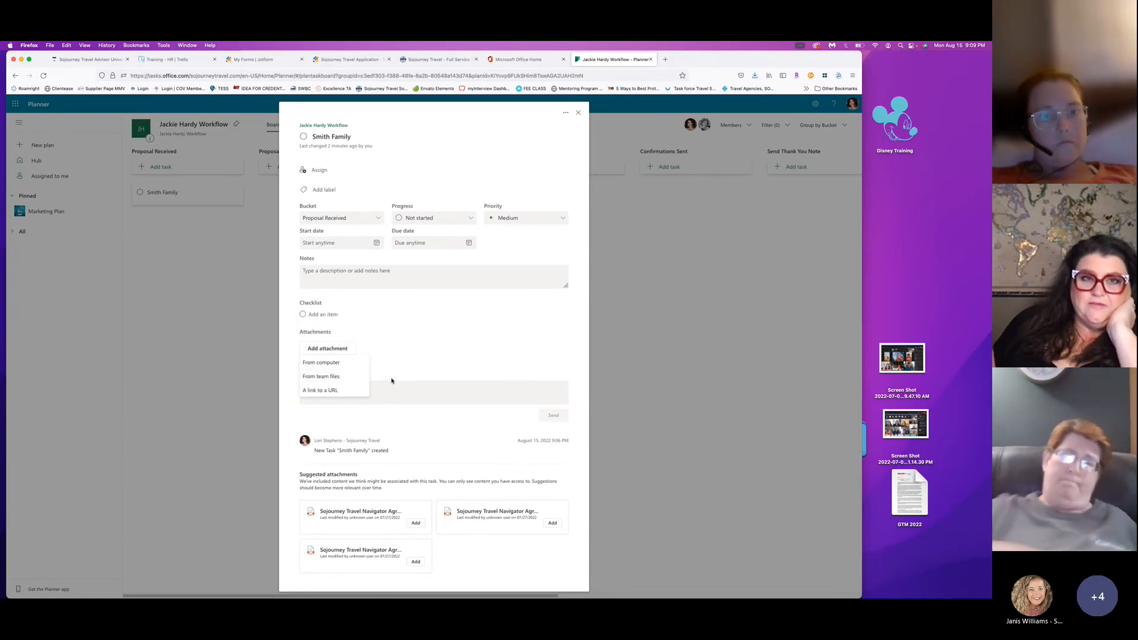
left_click(462, 345)
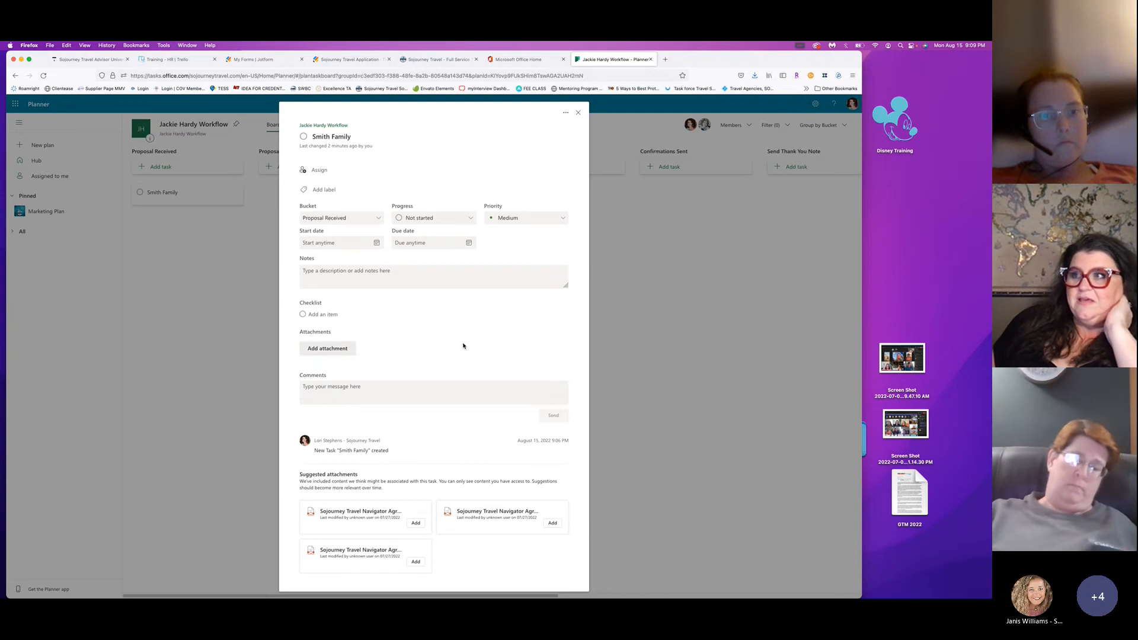
left_click(578, 112)
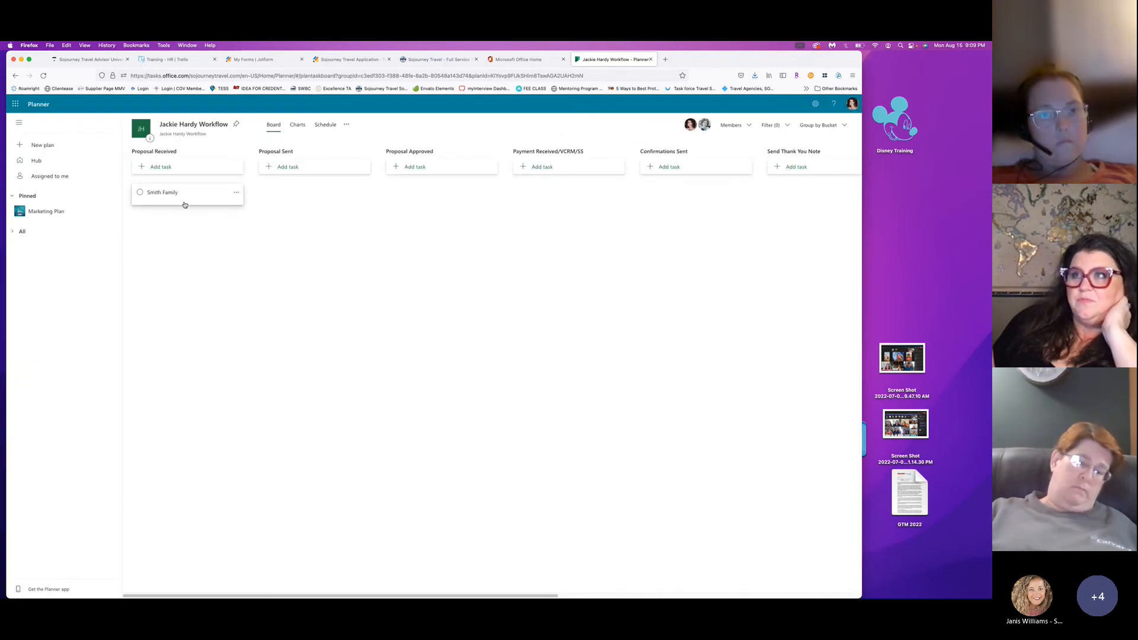
Drag the client task card from Proposal Received into Proposal Sent, then glance at Members and the ... menu.
left_click_drag(184, 205, 336, 198)
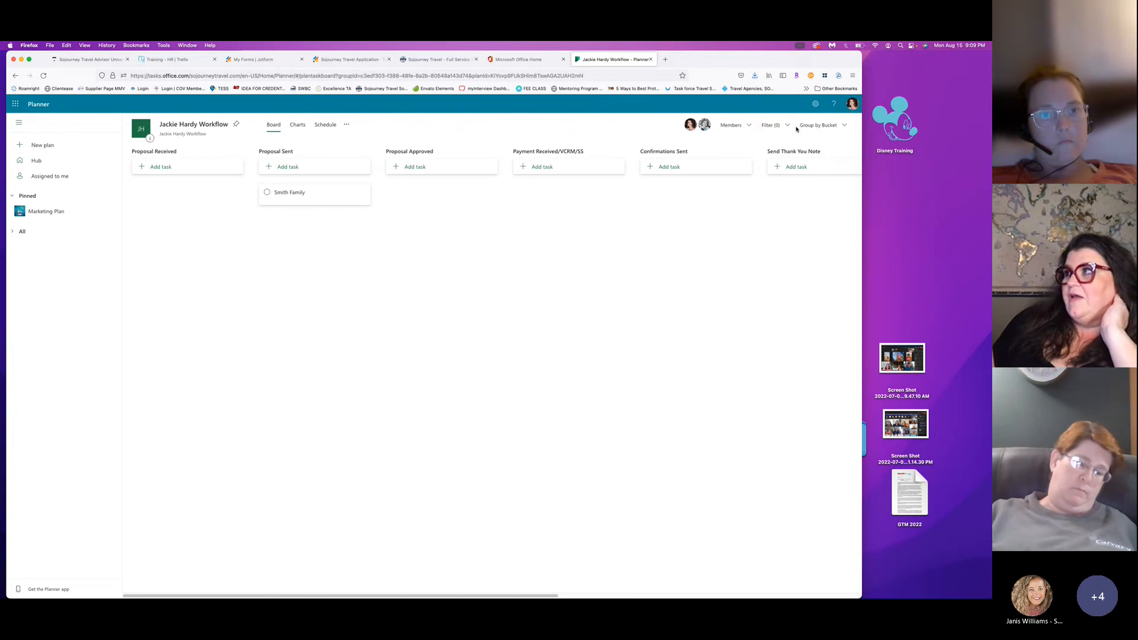
left_click(745, 127)
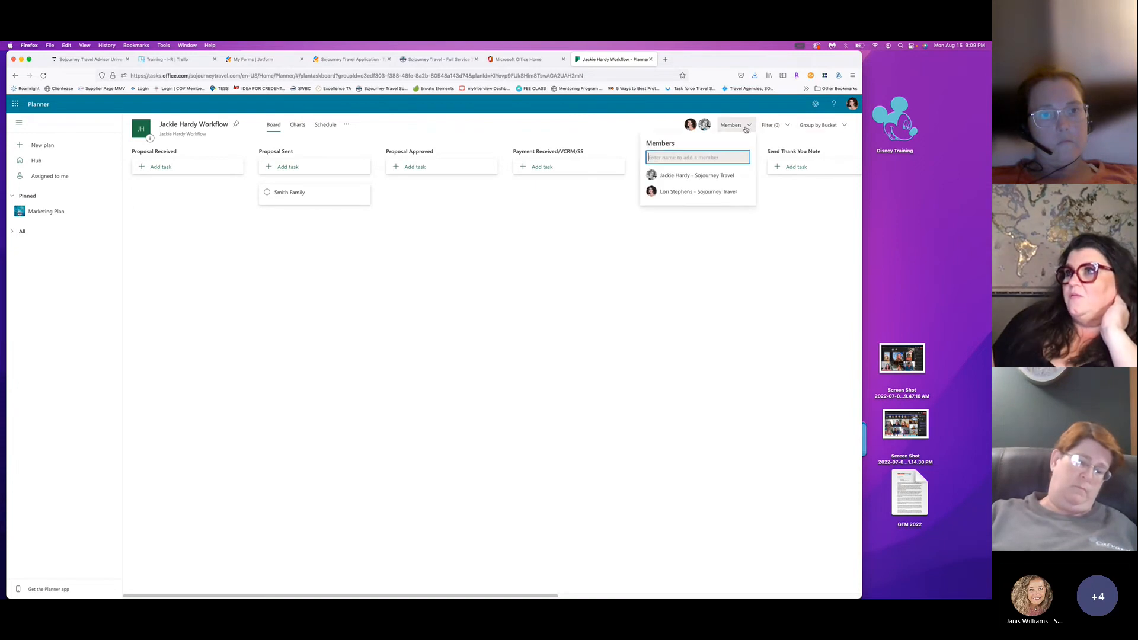
left_click(746, 128)
left_click(345, 126)
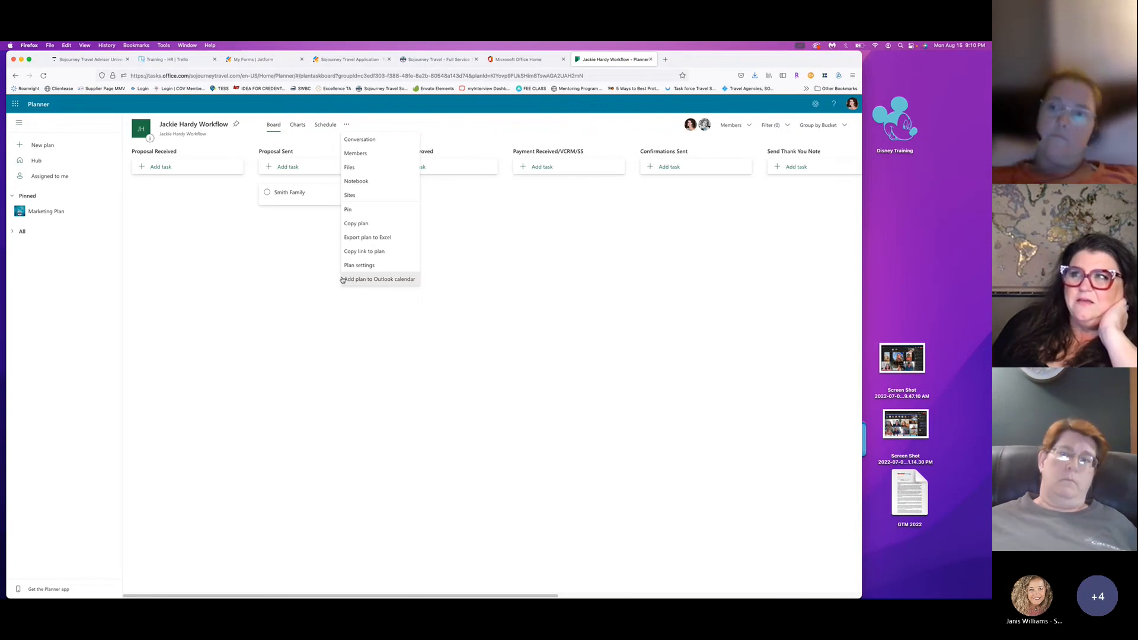
After a brief look at the task's date picker, open the plan's OneNote Notebook from the ... menu.
left_click(296, 194)
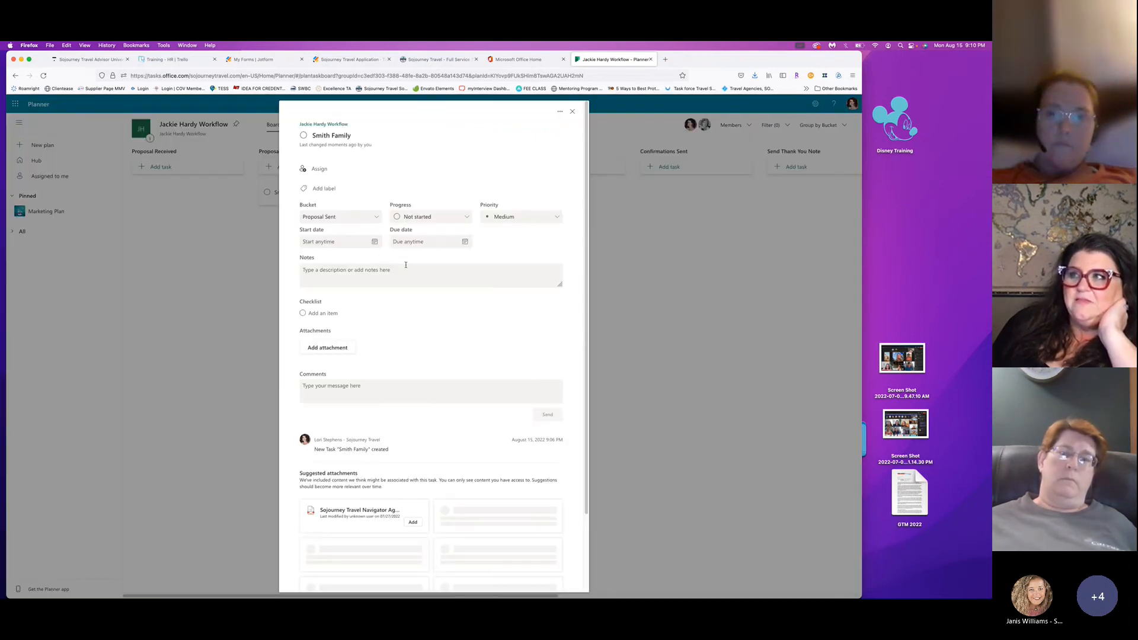
left_click(426, 241)
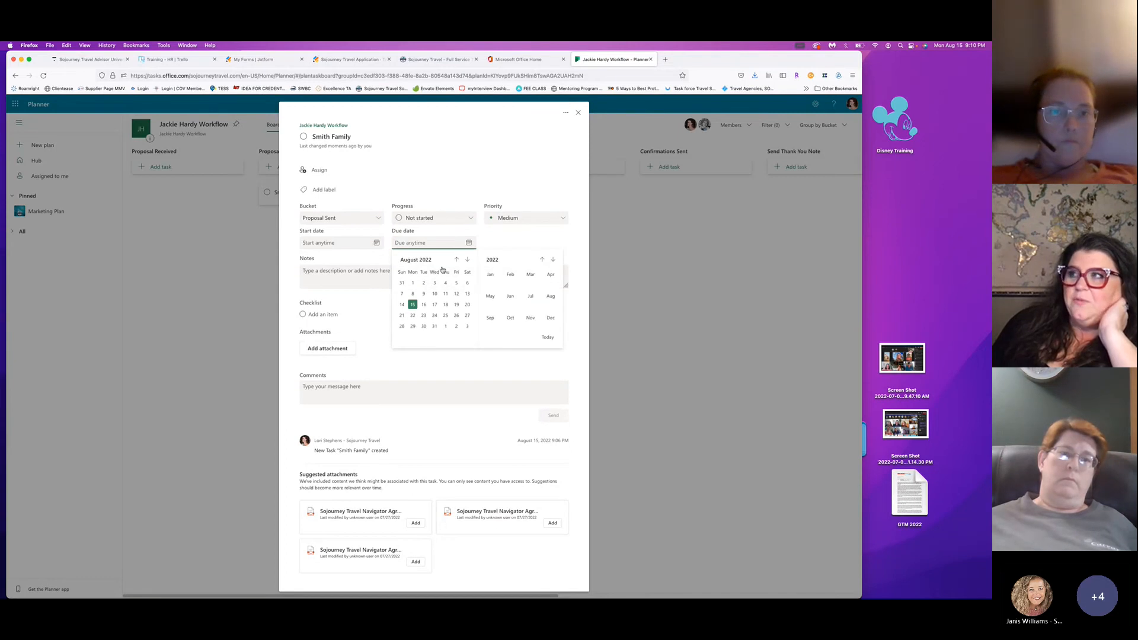
key("Escape")
key("Escape")
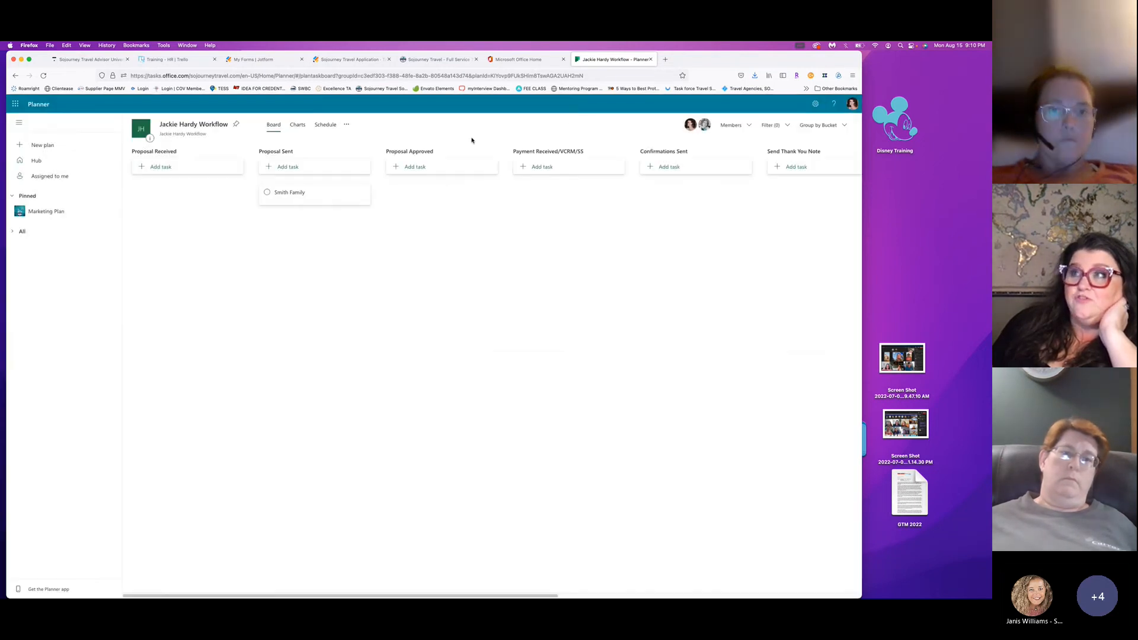
left_click(347, 126)
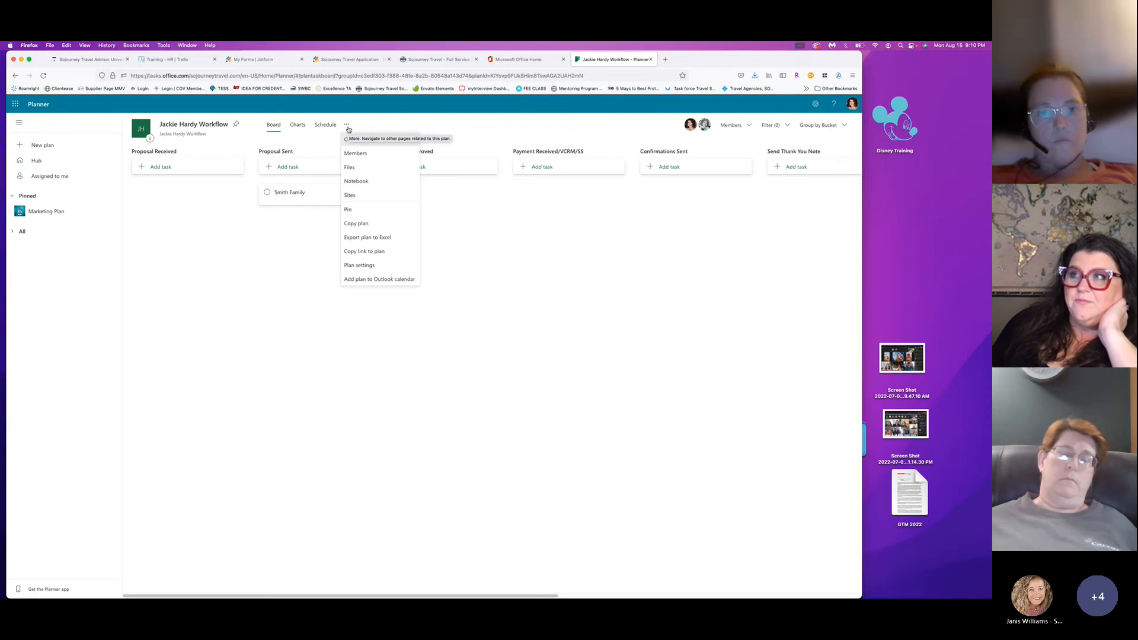
left_click(356, 187)
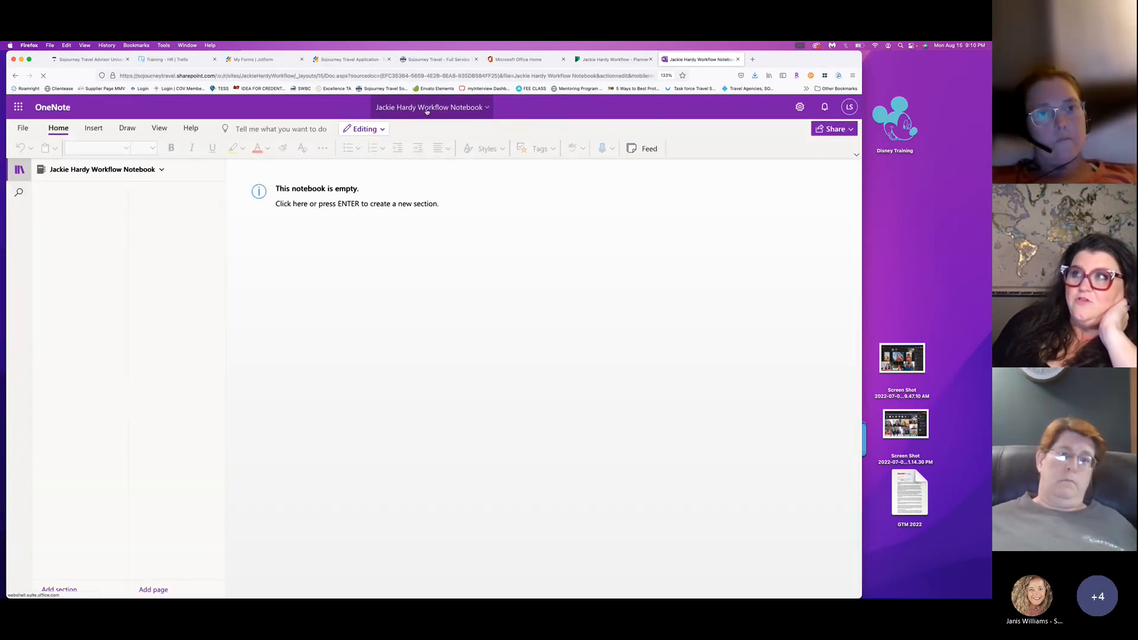
Cancel the new section, glance at the Notebooks list, and close the empty notebook tab.
left_click(346, 203)
left_click(547, 302)
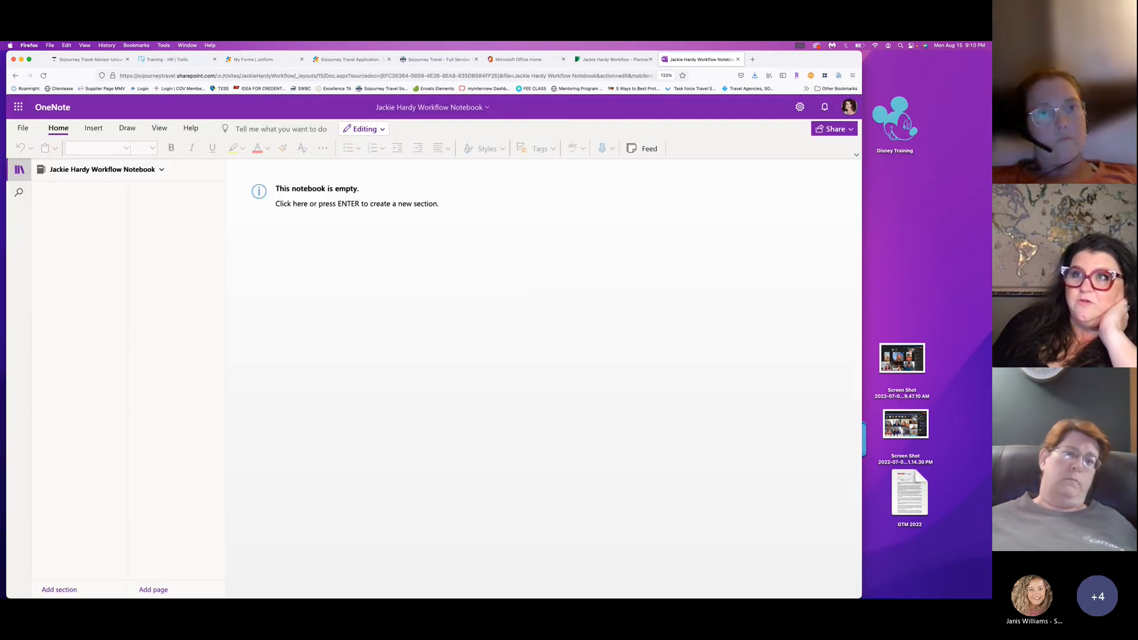
left_click(54, 172)
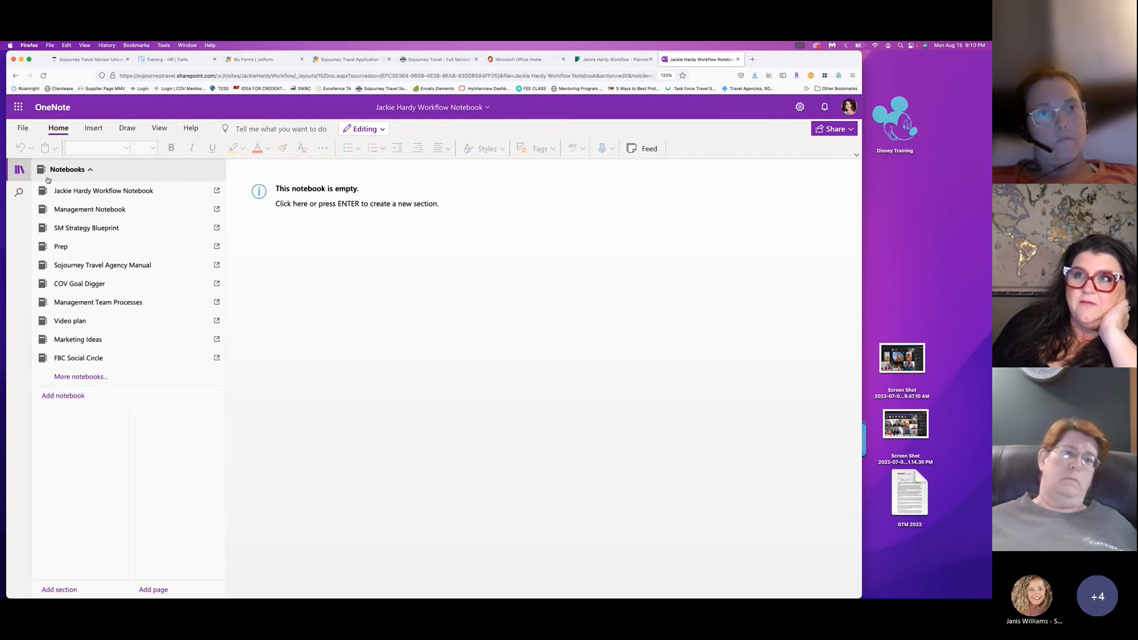
left_click(70, 196)
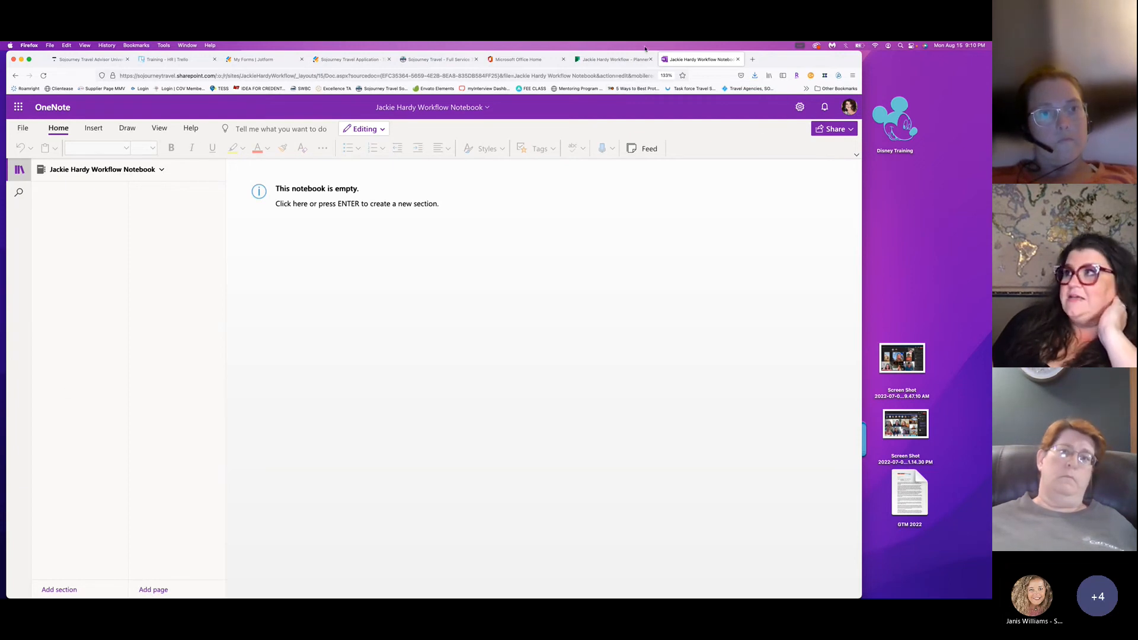
left_click(737, 59)
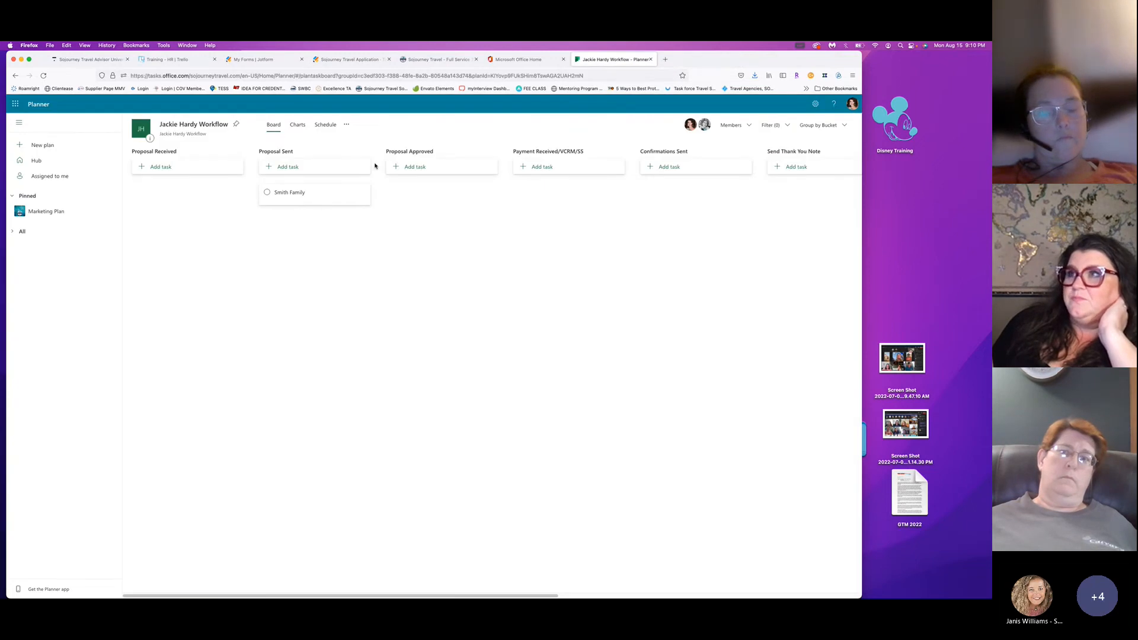
Return to the Planner Hub and open a blank New Plan dialog with Private preselected.
left_click(348, 125)
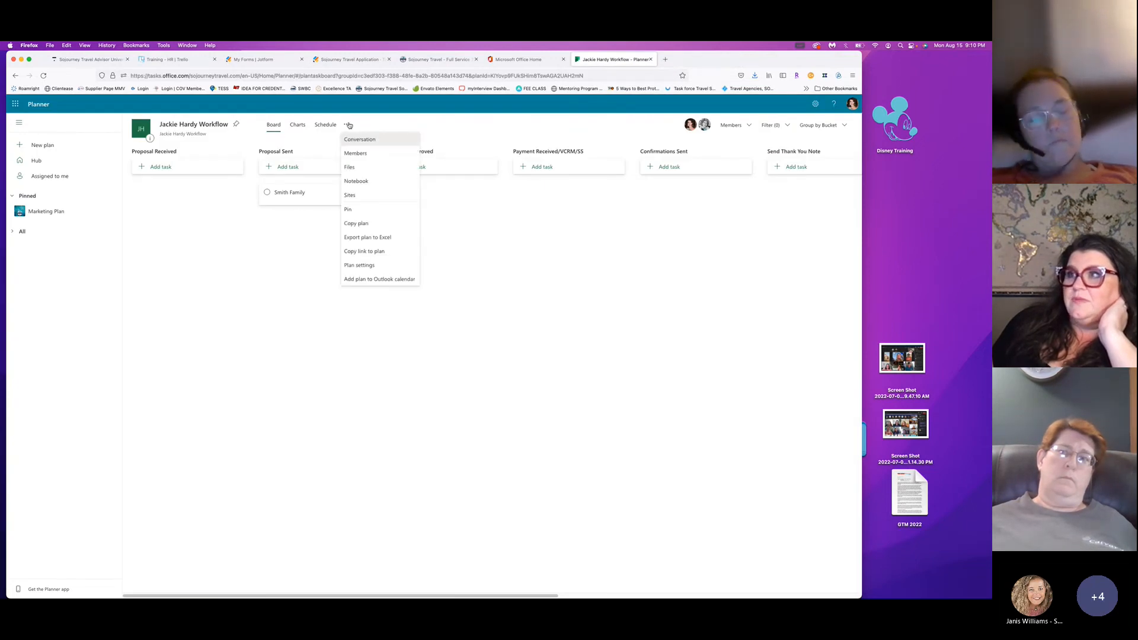
left_click(349, 125)
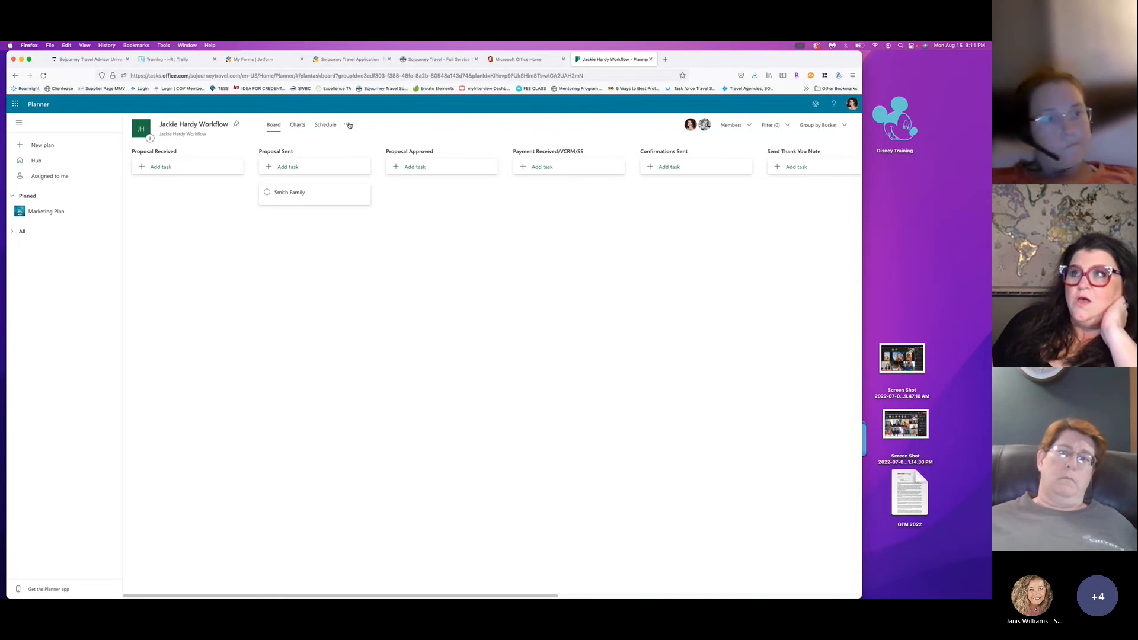
left_click(16, 105)
left_click(16, 104)
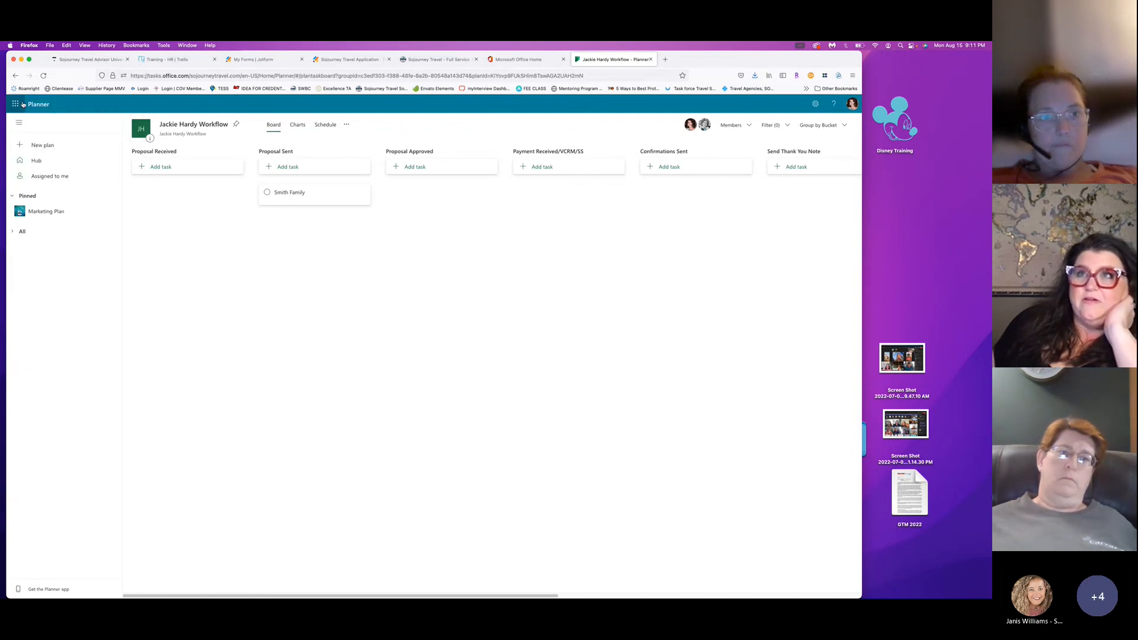
left_click(47, 161)
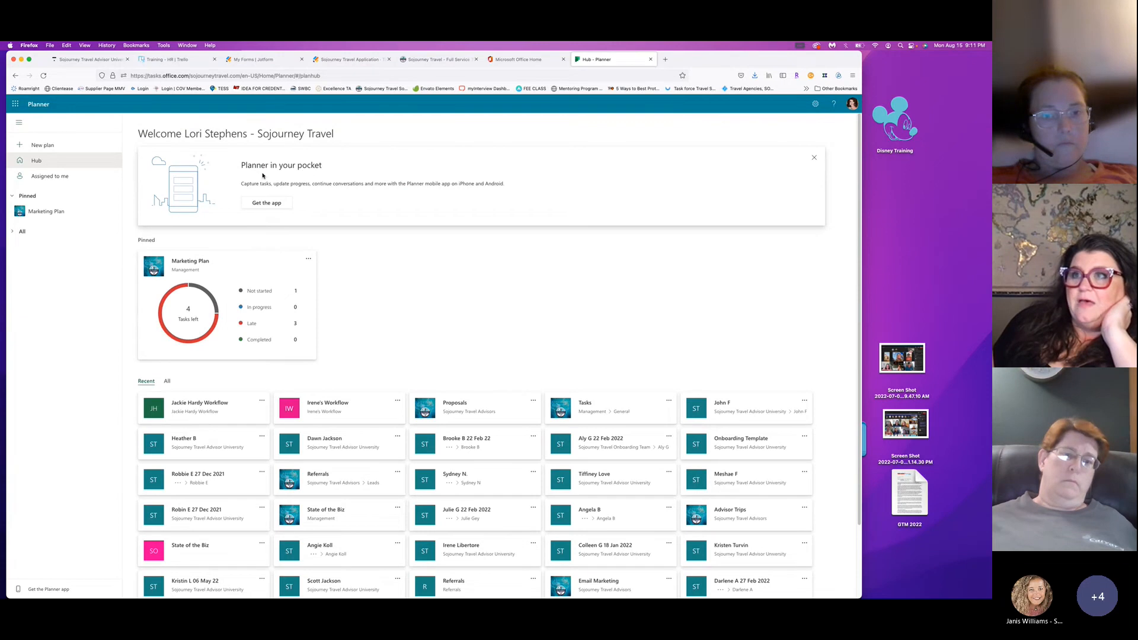
left_click(41, 146)
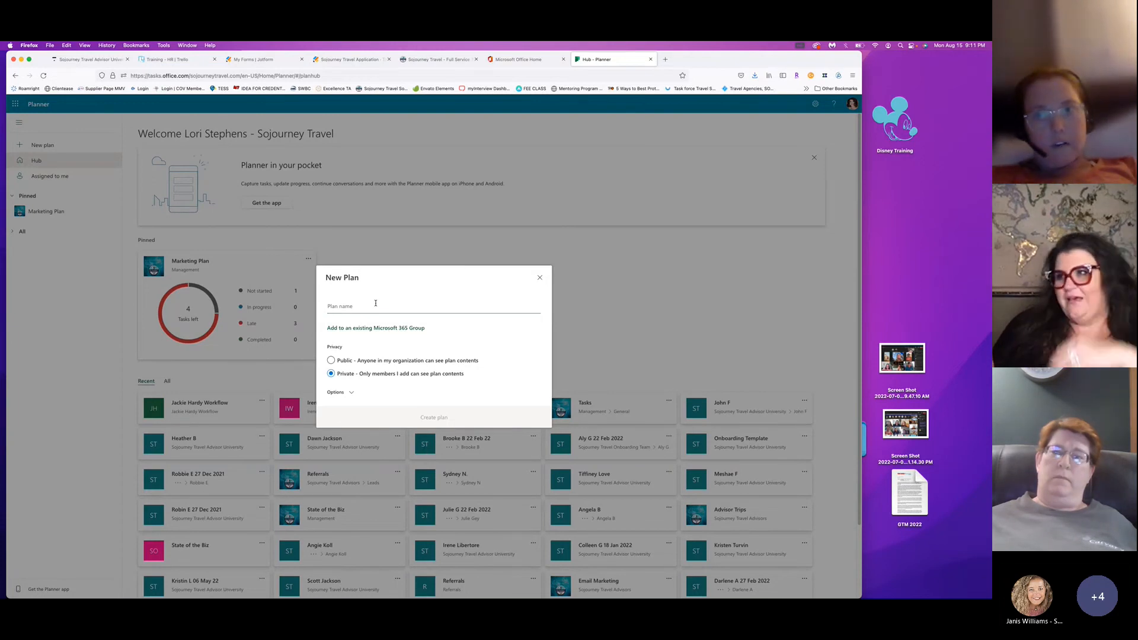
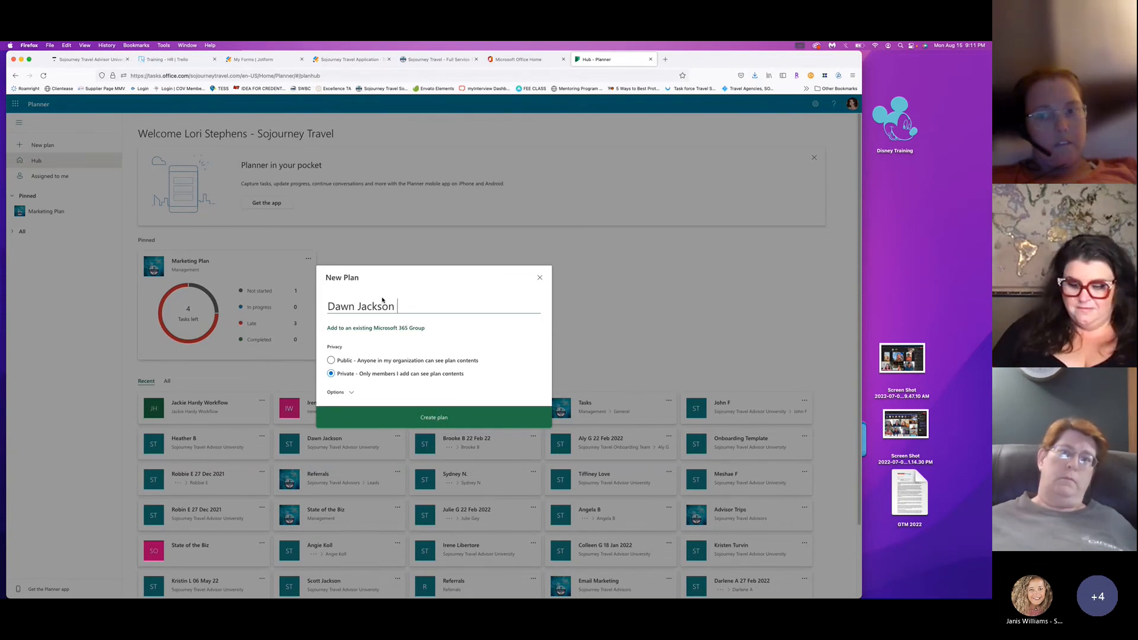
Name the plan with the second advisor's name plus 'Workflow' and create it.
type(" Workflow")
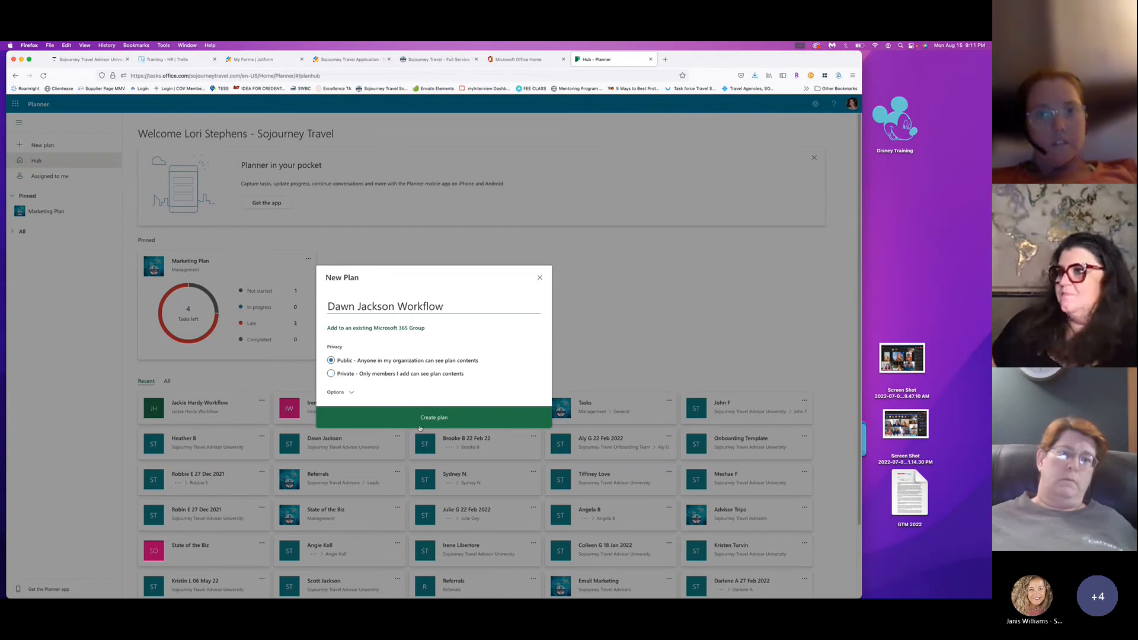
left_click(441, 410)
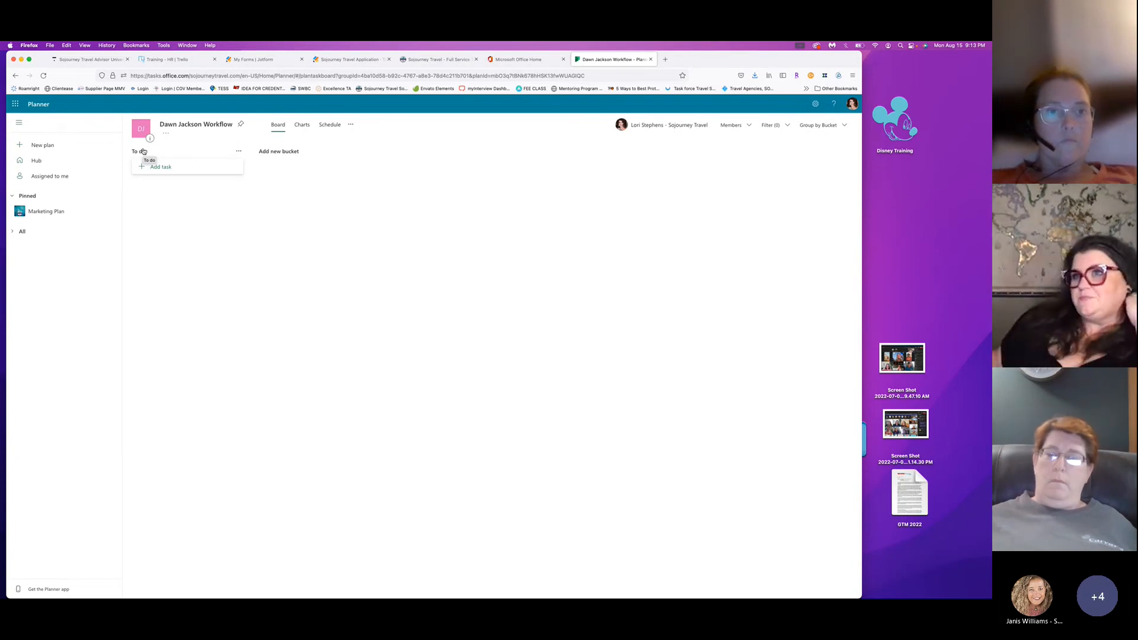
From the Hub, create a public plan named with the third advisor's name plus 'Workflow'.
left_click(15, 104)
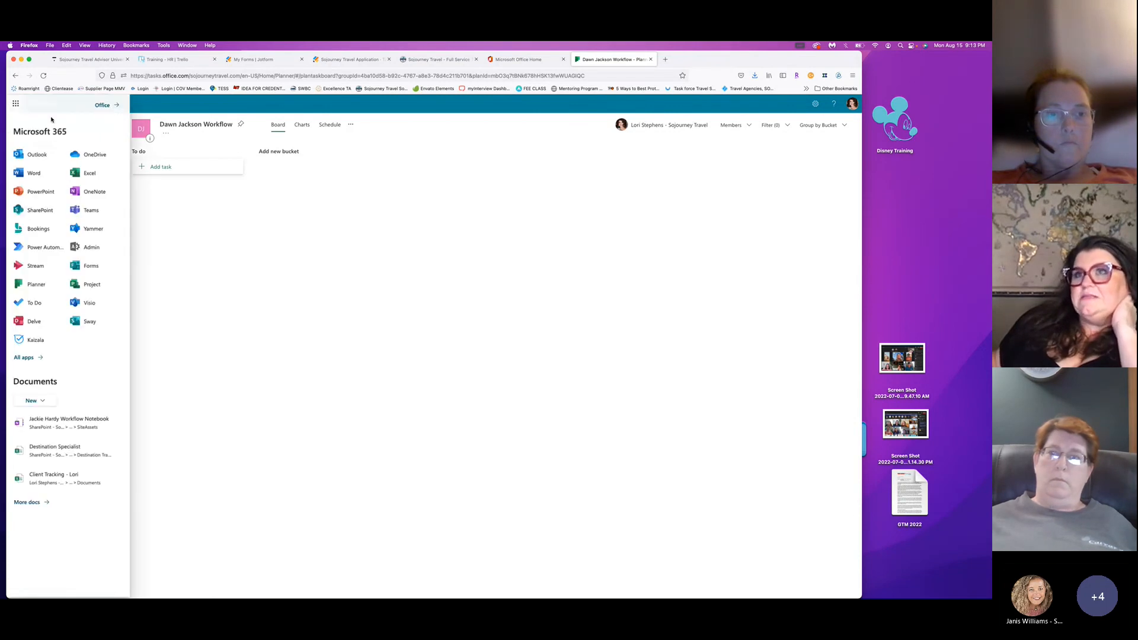
left_click(251, 244)
left_click(37, 160)
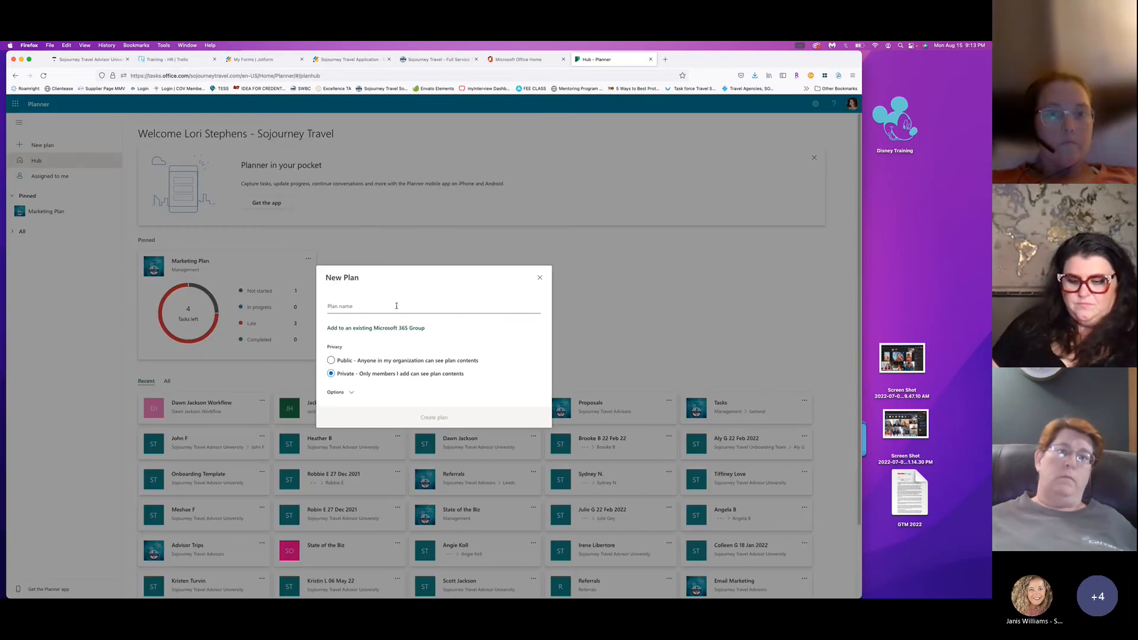
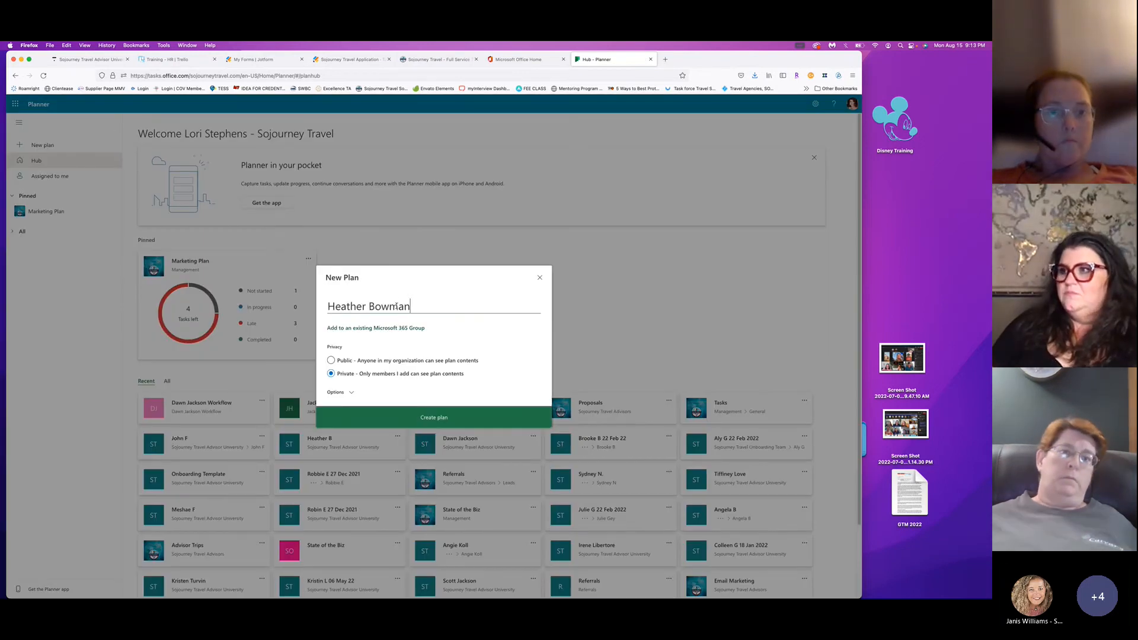
type(" Workflow")
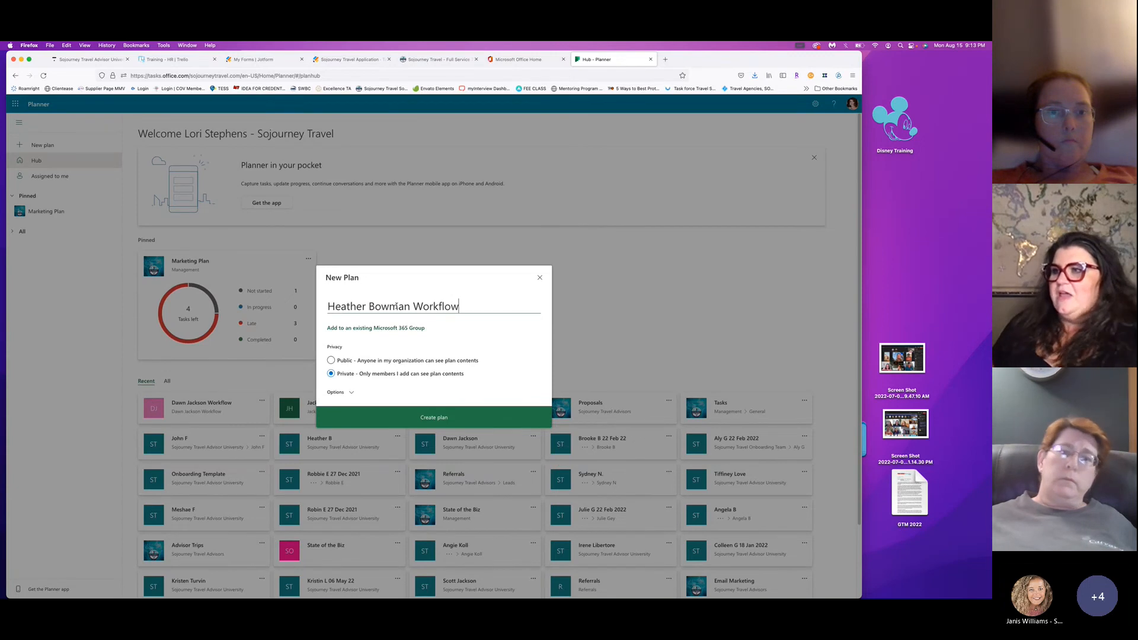
left_click(367, 360)
left_click(355, 417)
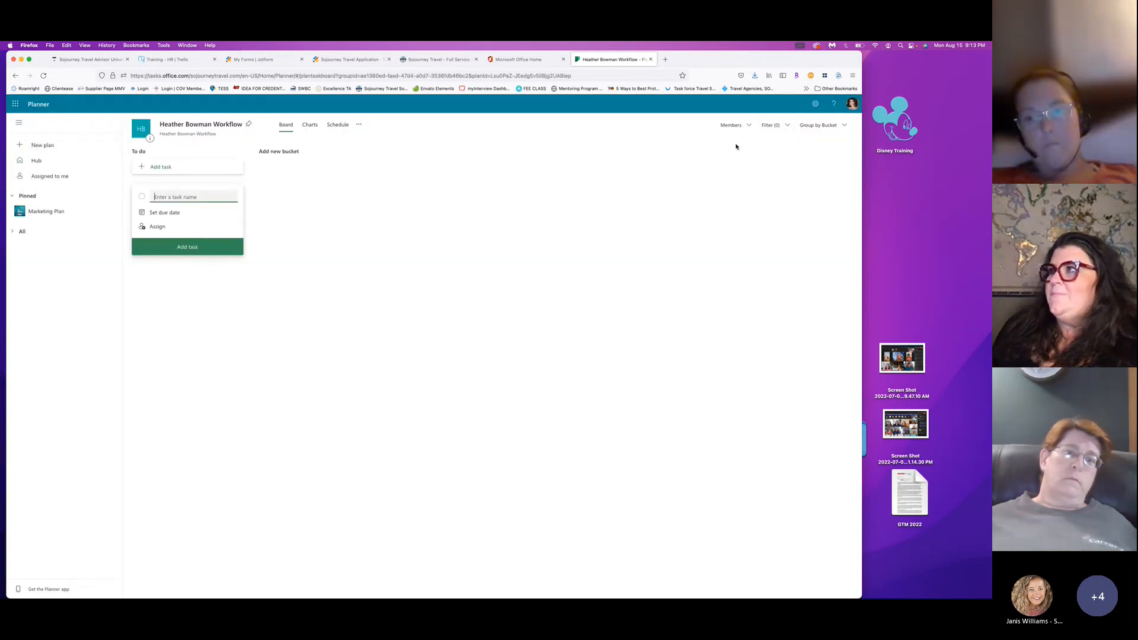
Add that advisor as a plan member via Members, then go back to the Hub.
left_click(734, 125)
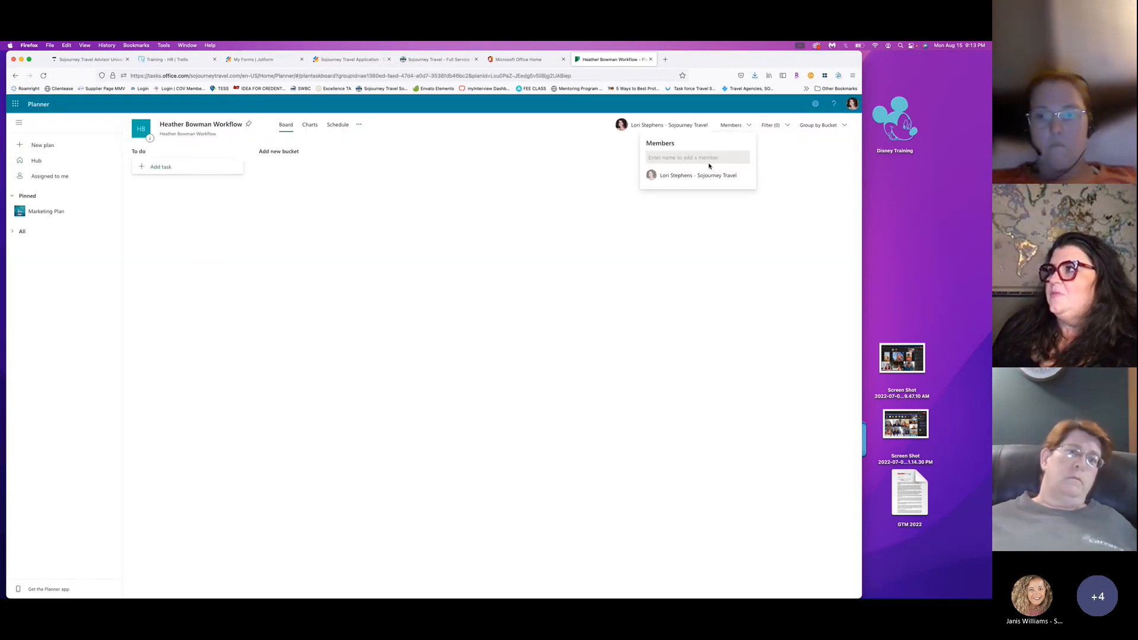
type("Heather")
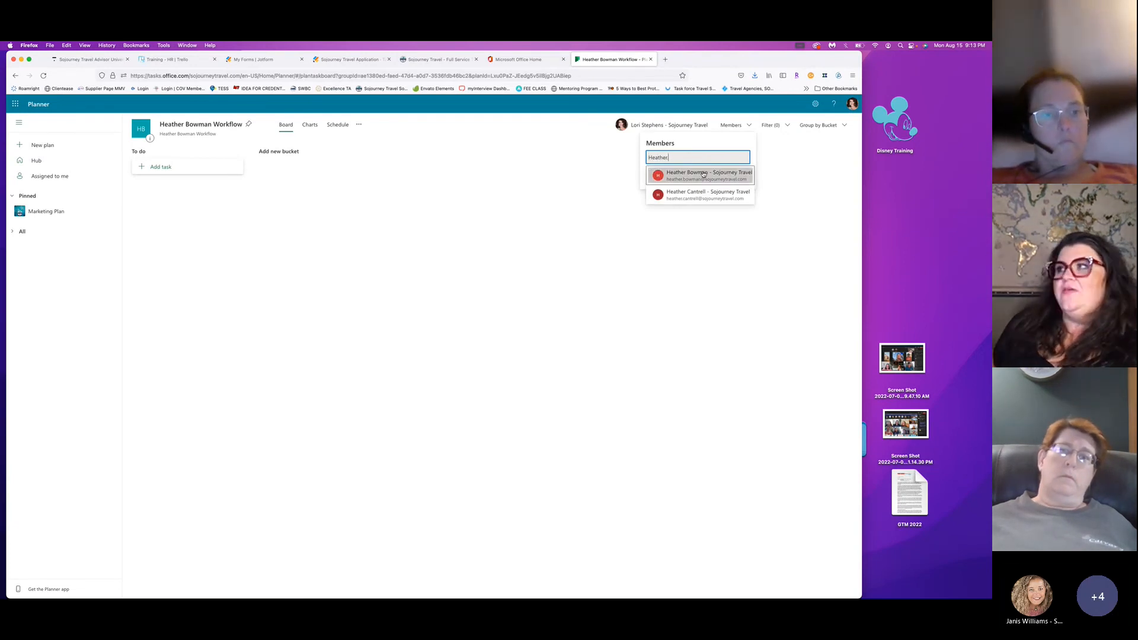
left_click(690, 176)
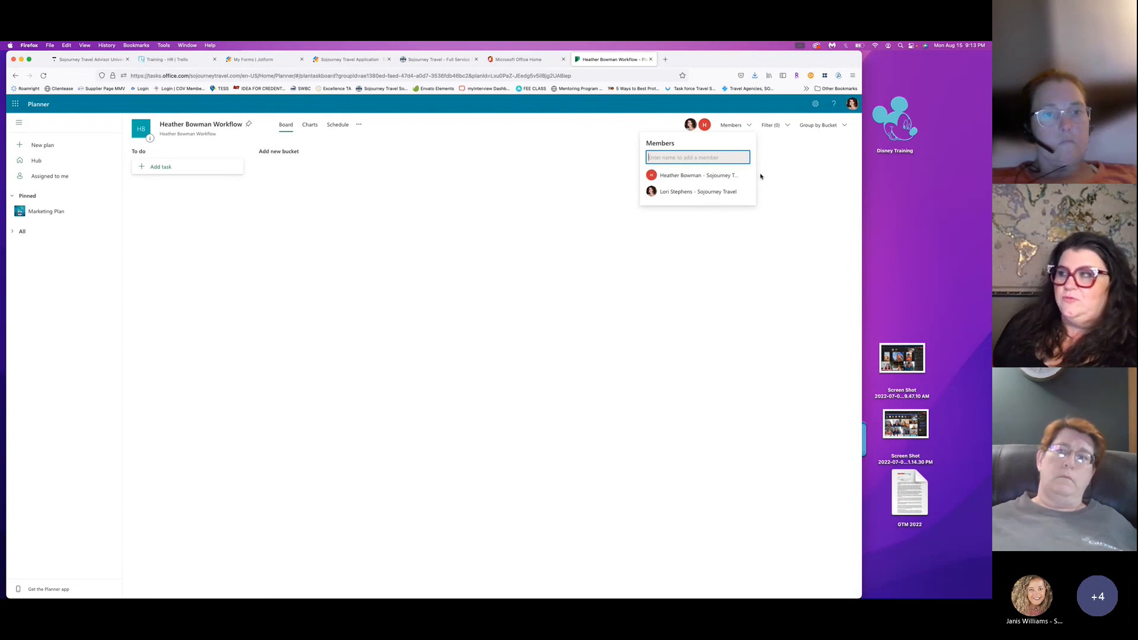
left_click(795, 183)
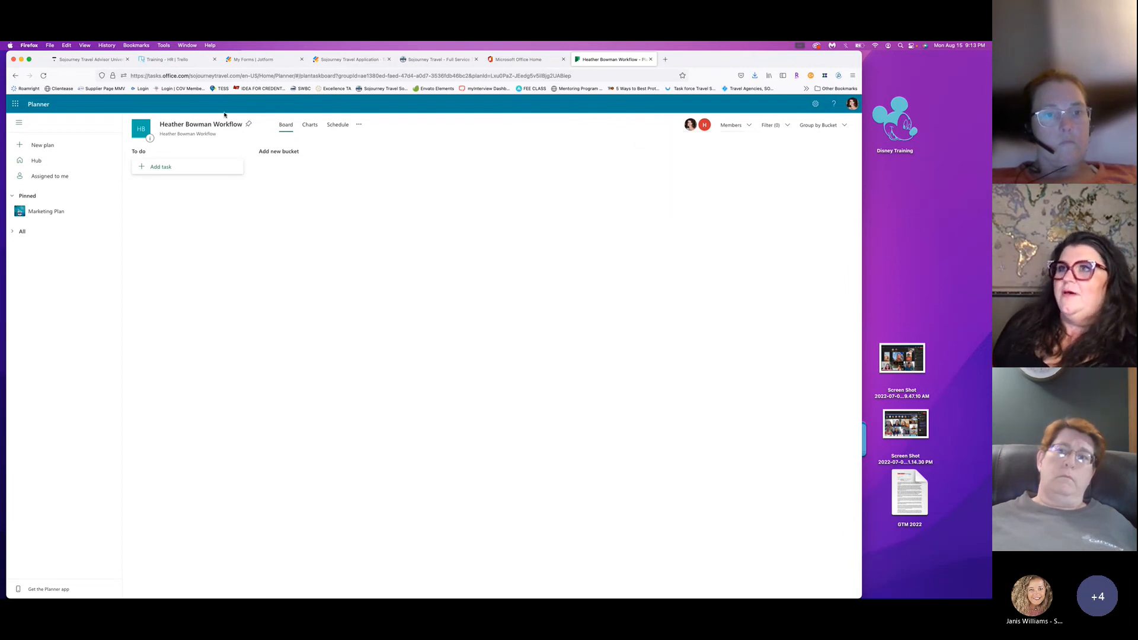
left_click(41, 163)
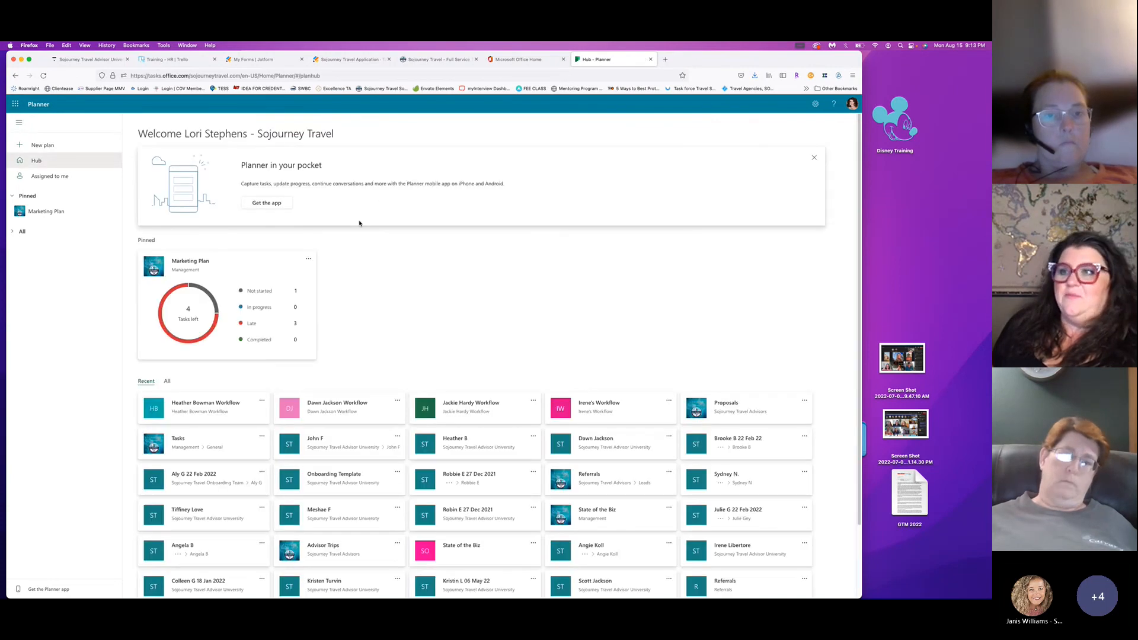
Open the DJ Workflow plan and add its advisor as a member.
left_click(330, 399)
left_click(732, 125)
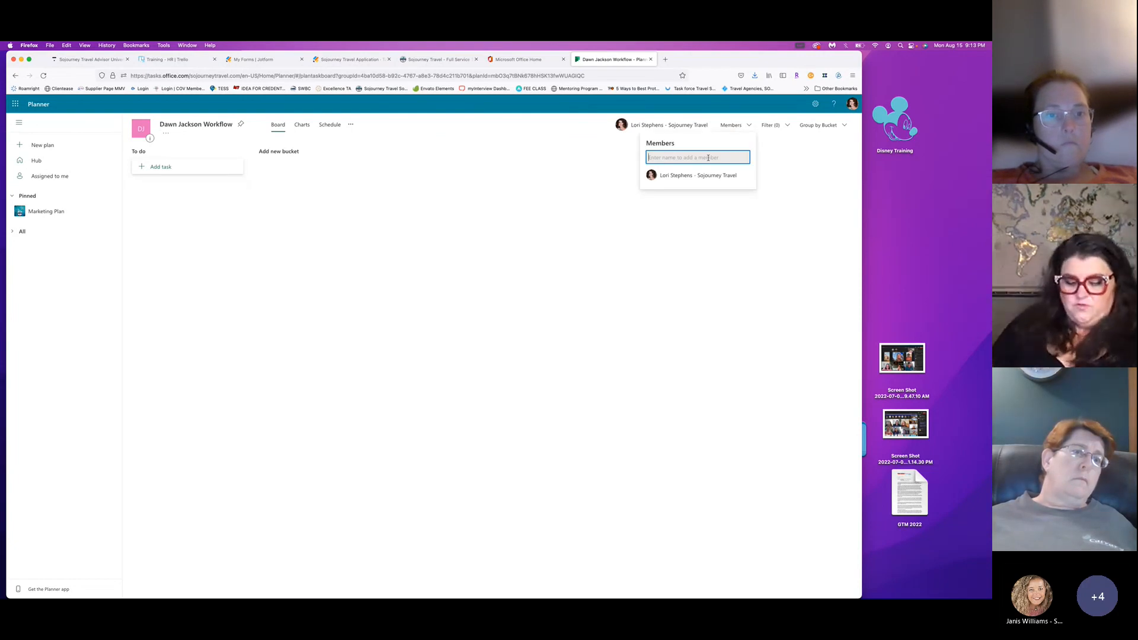
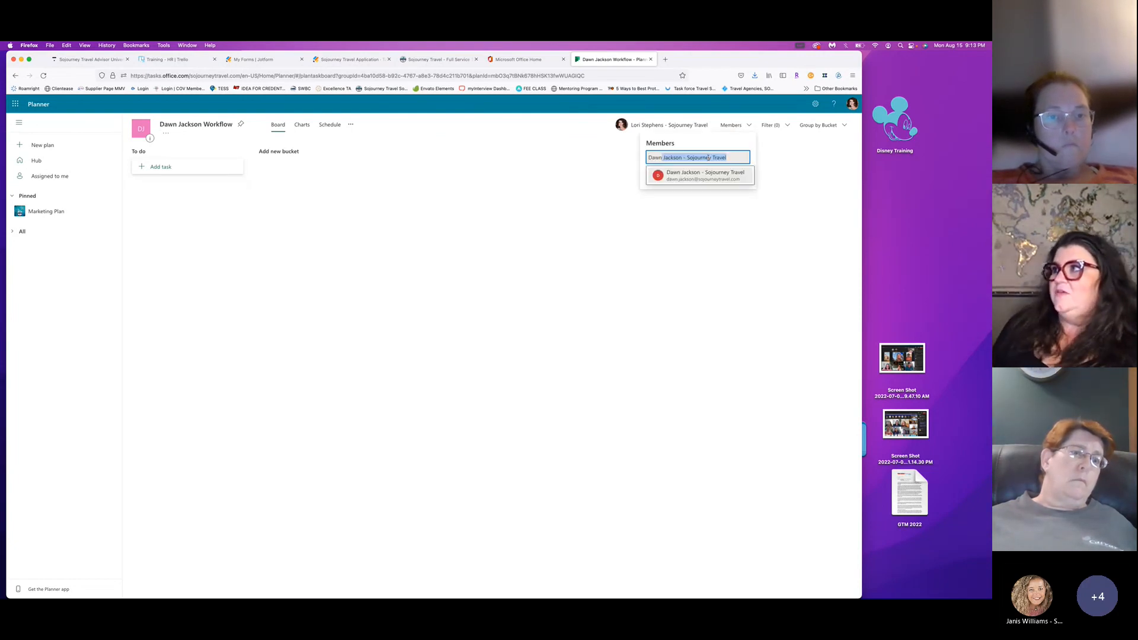
left_click(700, 176)
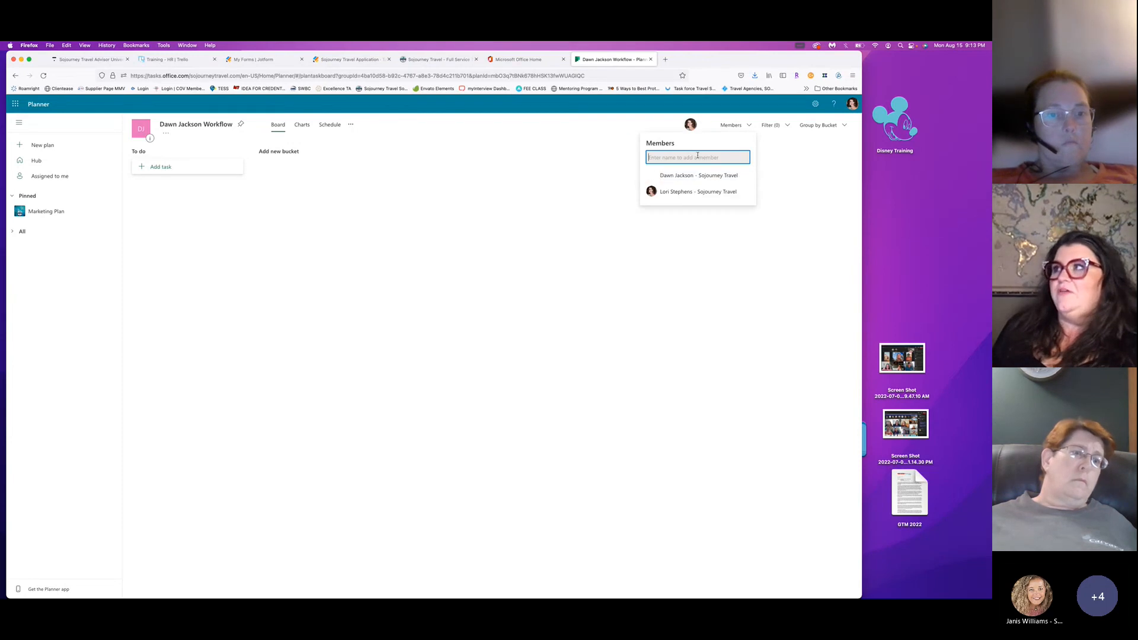
left_click(554, 195)
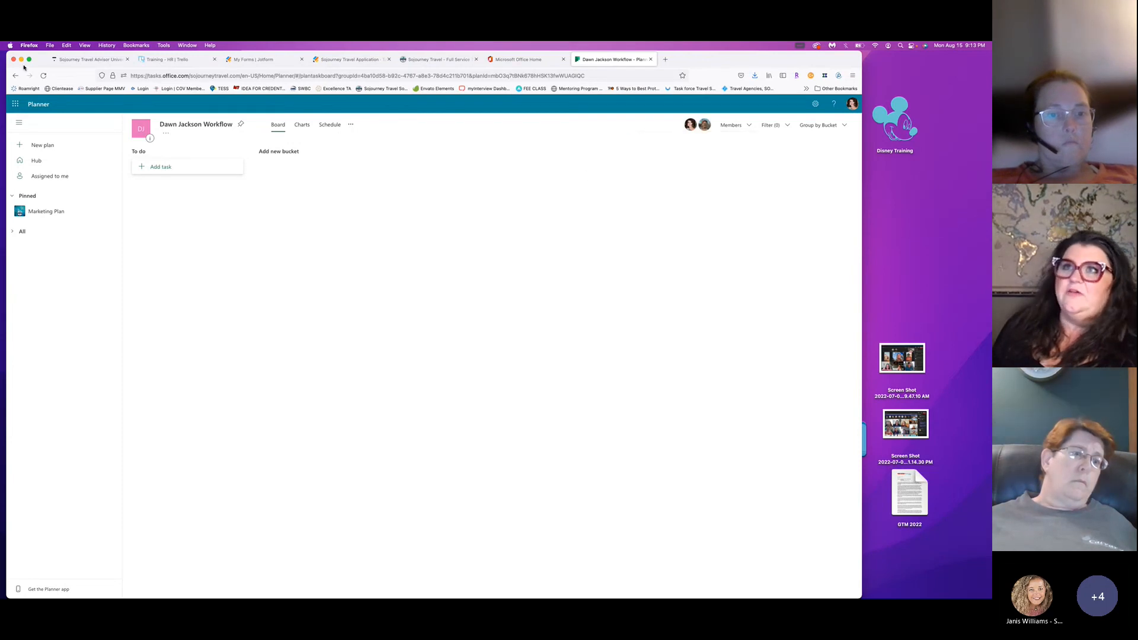
Back on the Hub, start a new plan named with the fourth advisor's name plus 'Workflow'.
left_click(45, 161)
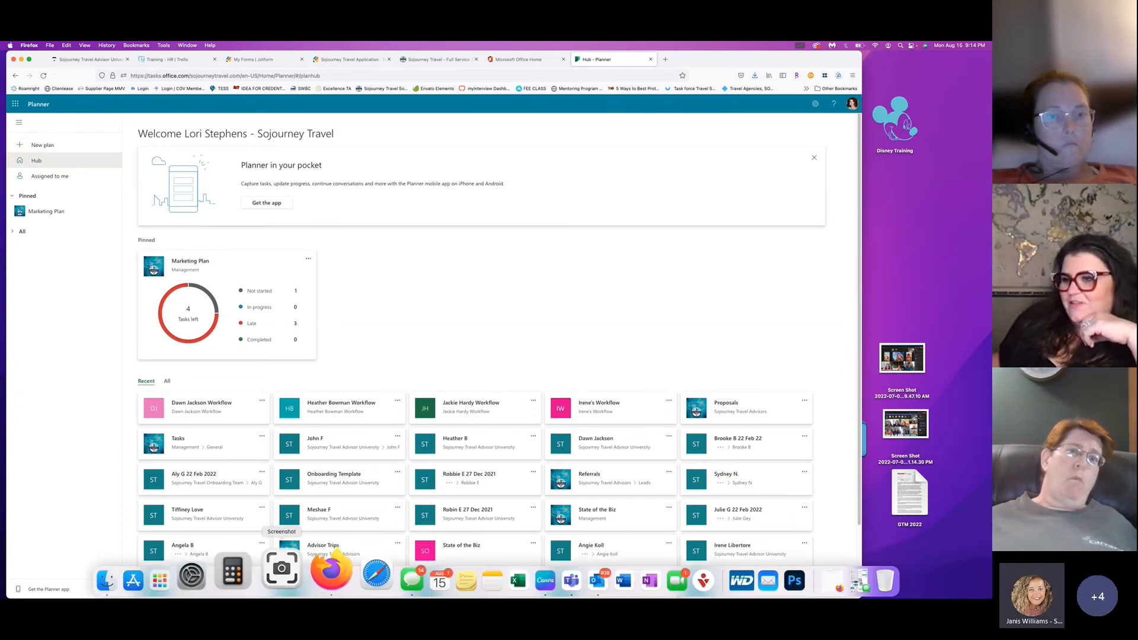
left_click(32, 145)
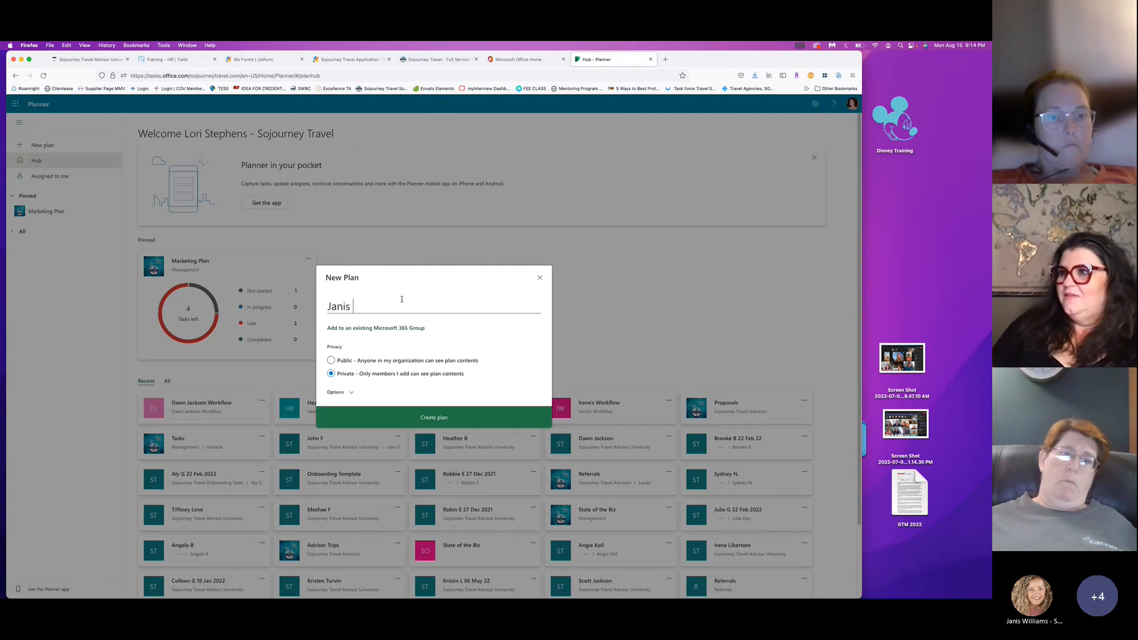
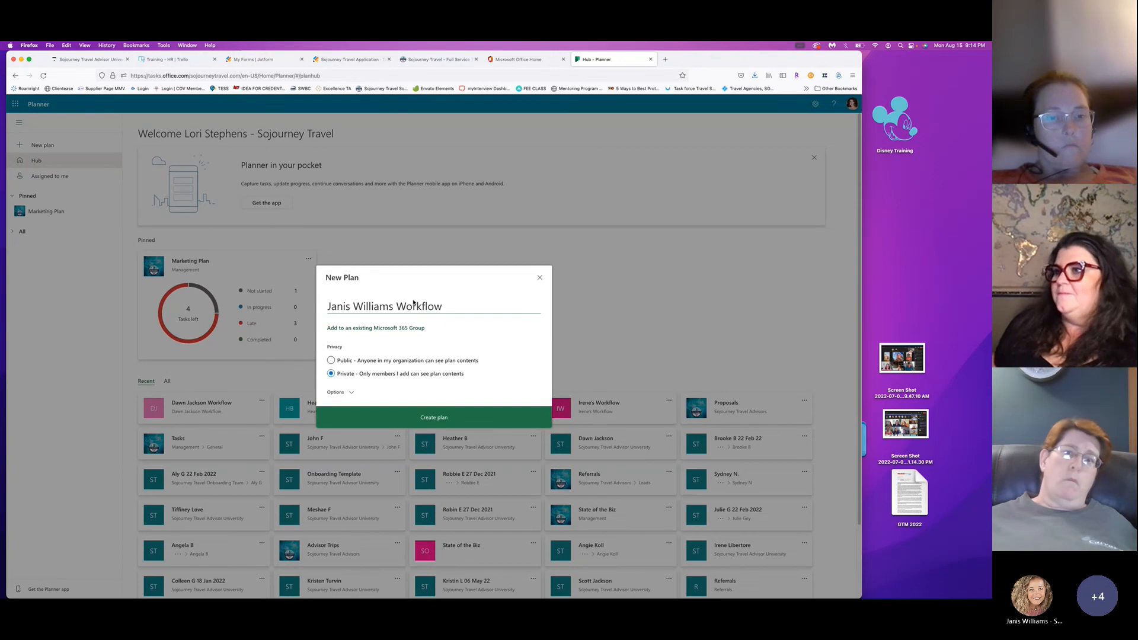
Create the JW Workflow plan, add its advisor as a member, then open a blank browser tab.
left_click(409, 418)
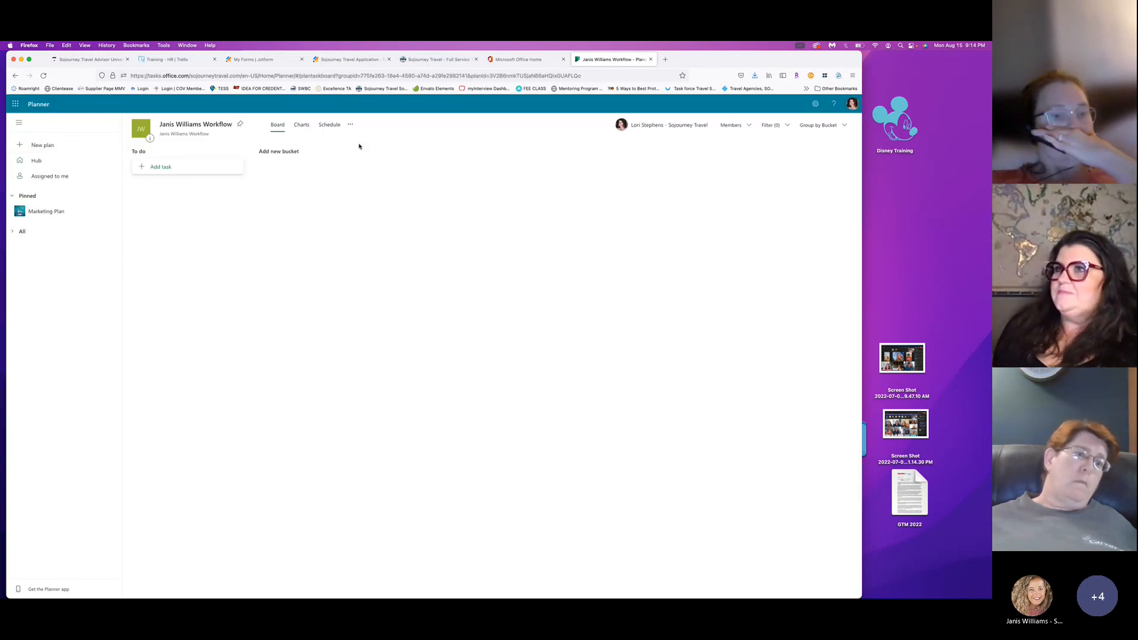
left_click(743, 132)
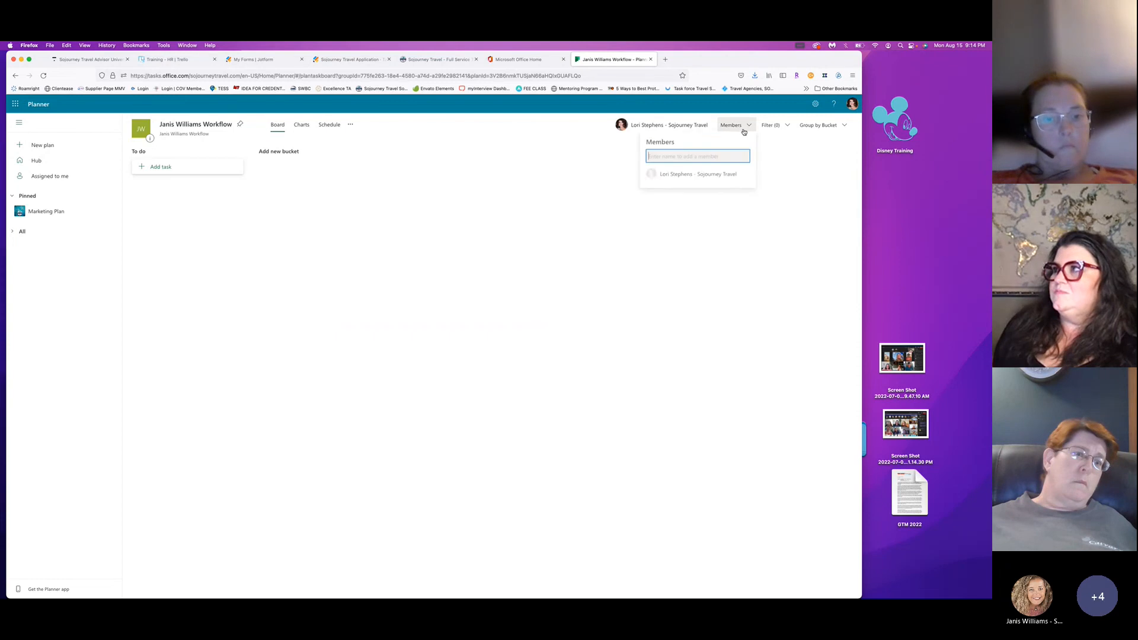
type("janis")
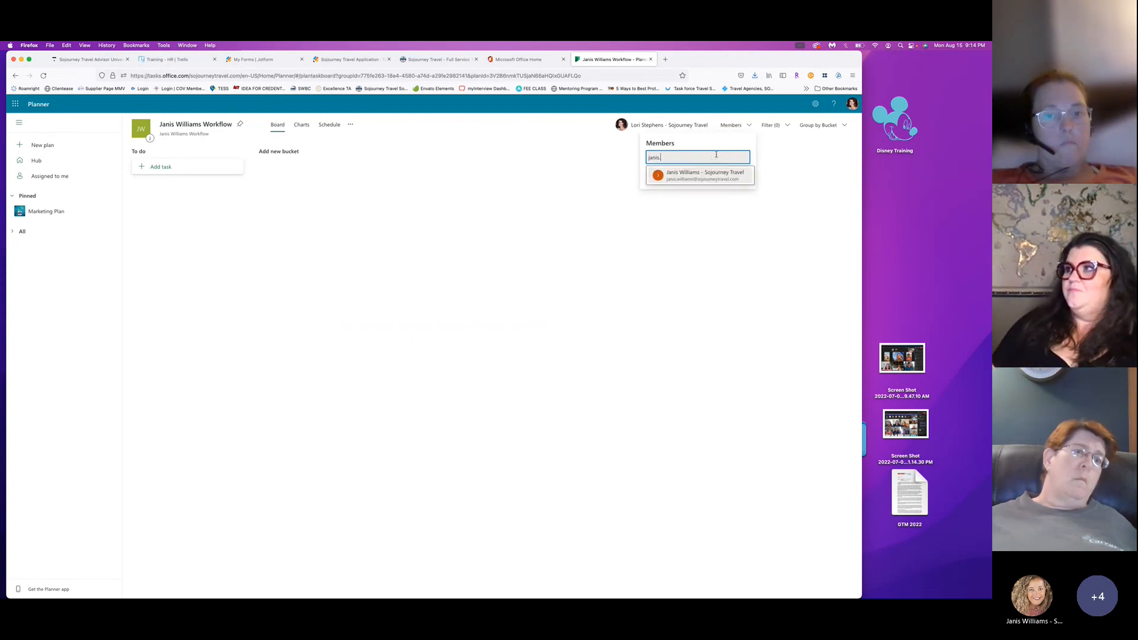
left_click(704, 175)
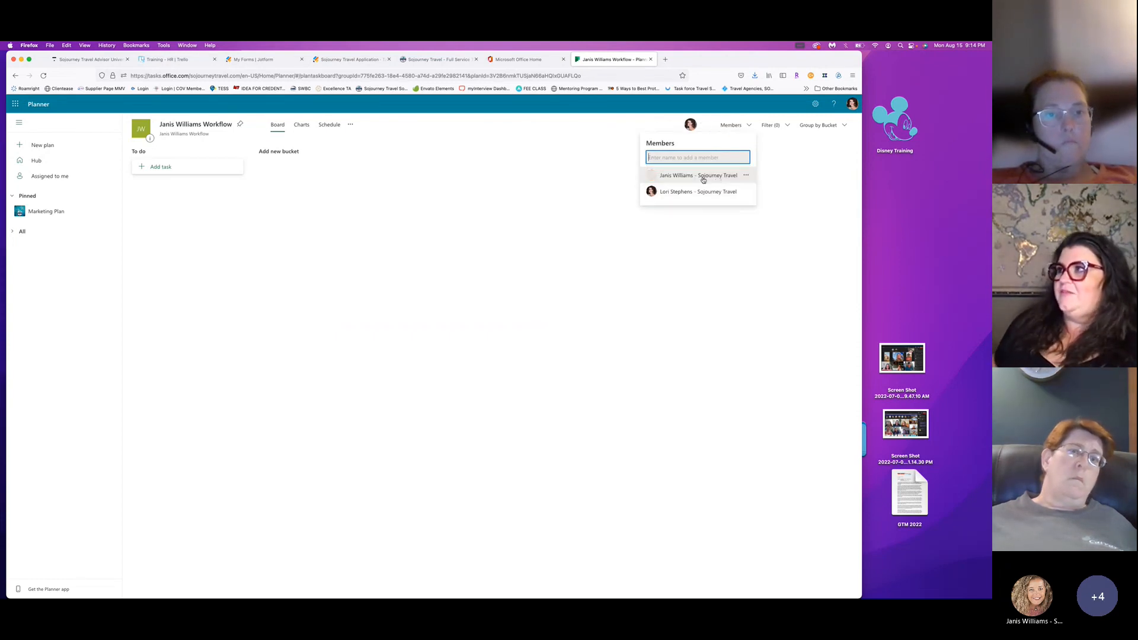
left_click(565, 184)
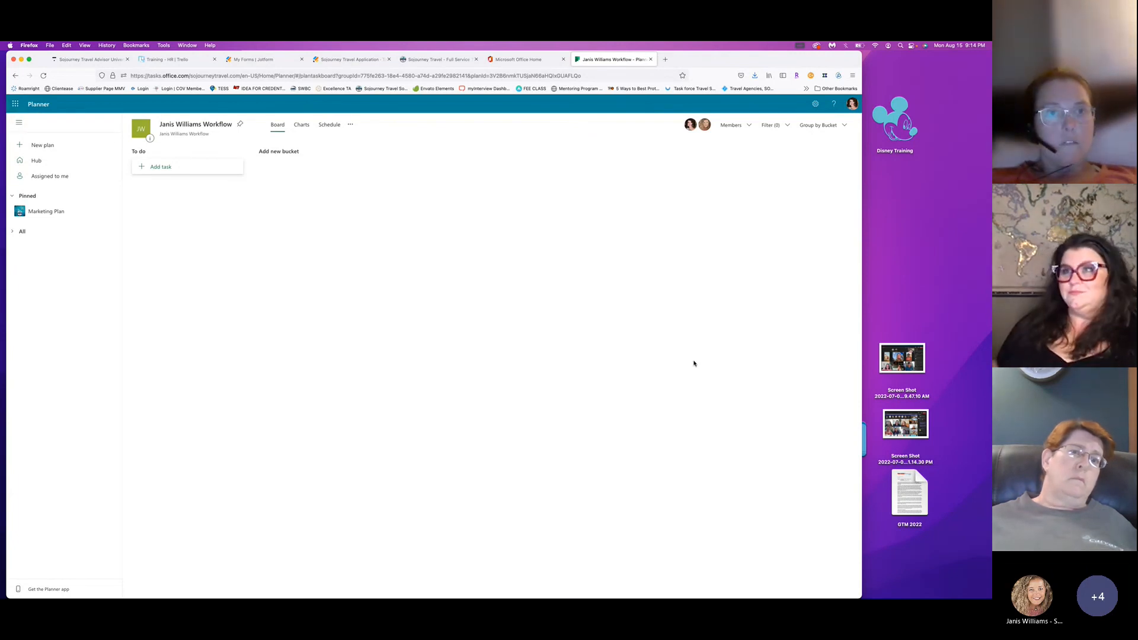
key("super+t")
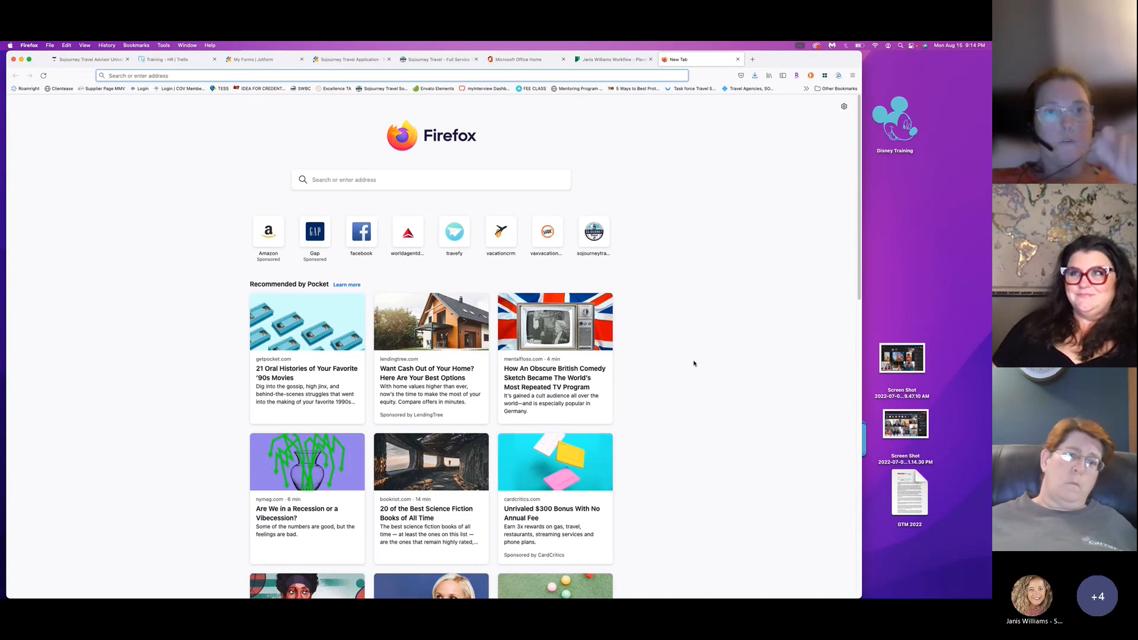
Load portal.office.com, show the Microsoft 365 app list, then return to the JW Workflow plan.
type("portal.office.com/")
key("Return")
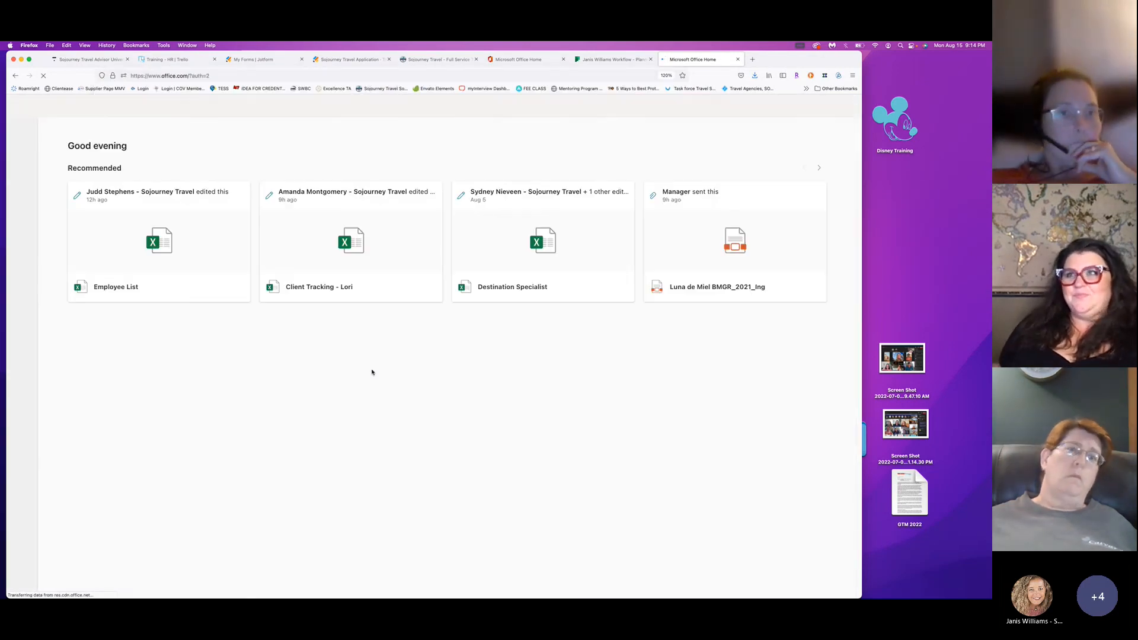
left_click(21, 104)
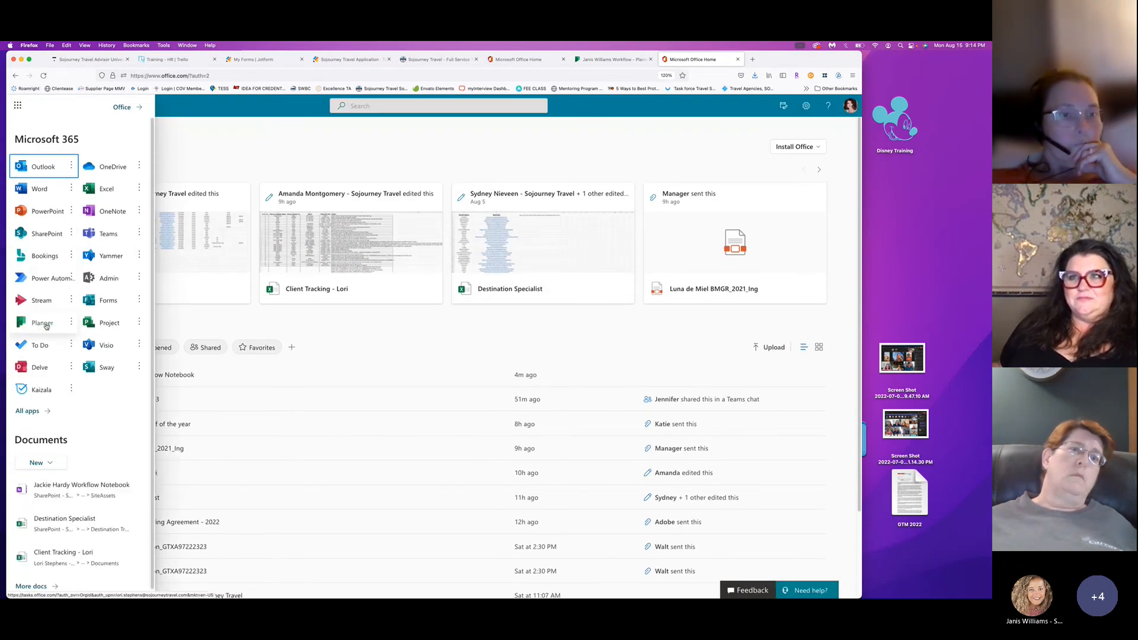
left_click(738, 59)
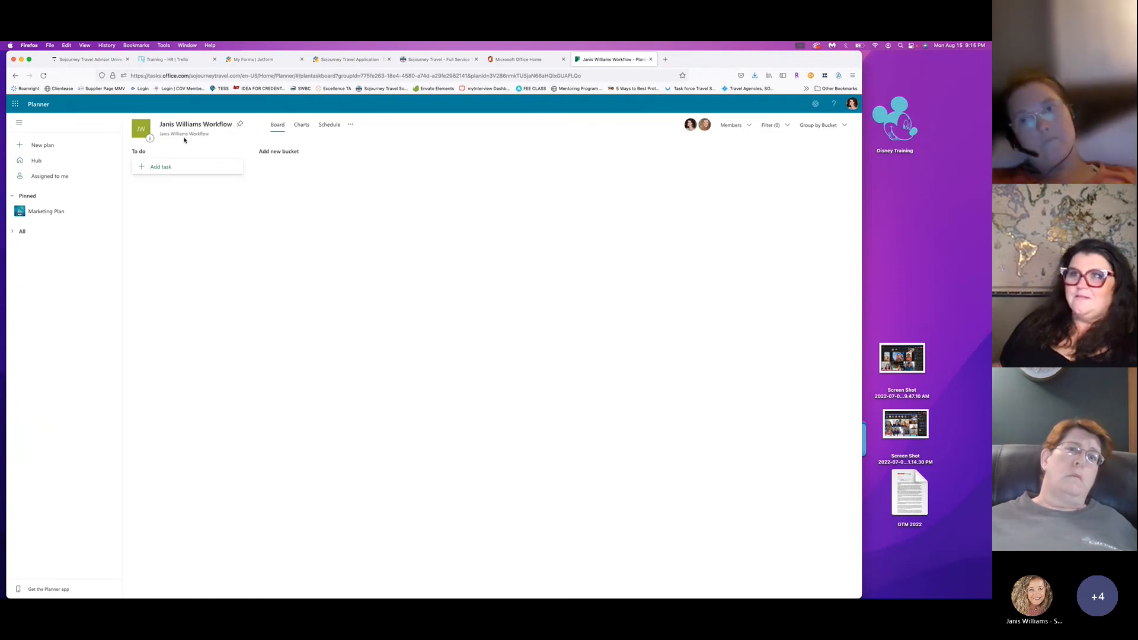
Review the JH Workflow board, then list all plans on the hub alphabetically.
left_click(44, 164)
left_click(622, 403)
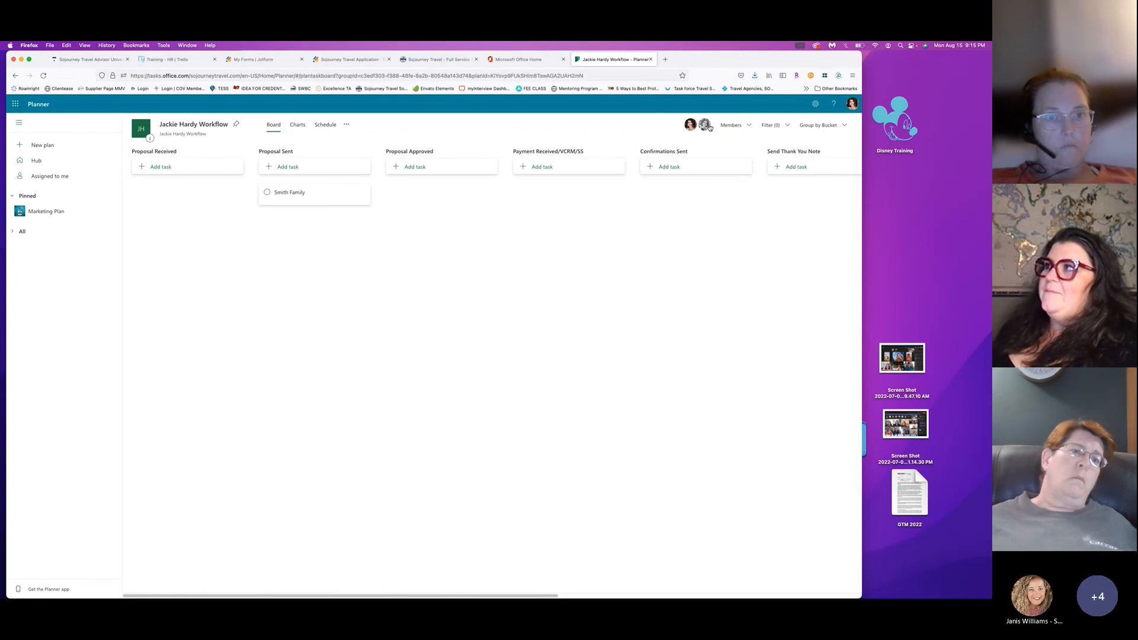
left_click(36, 160)
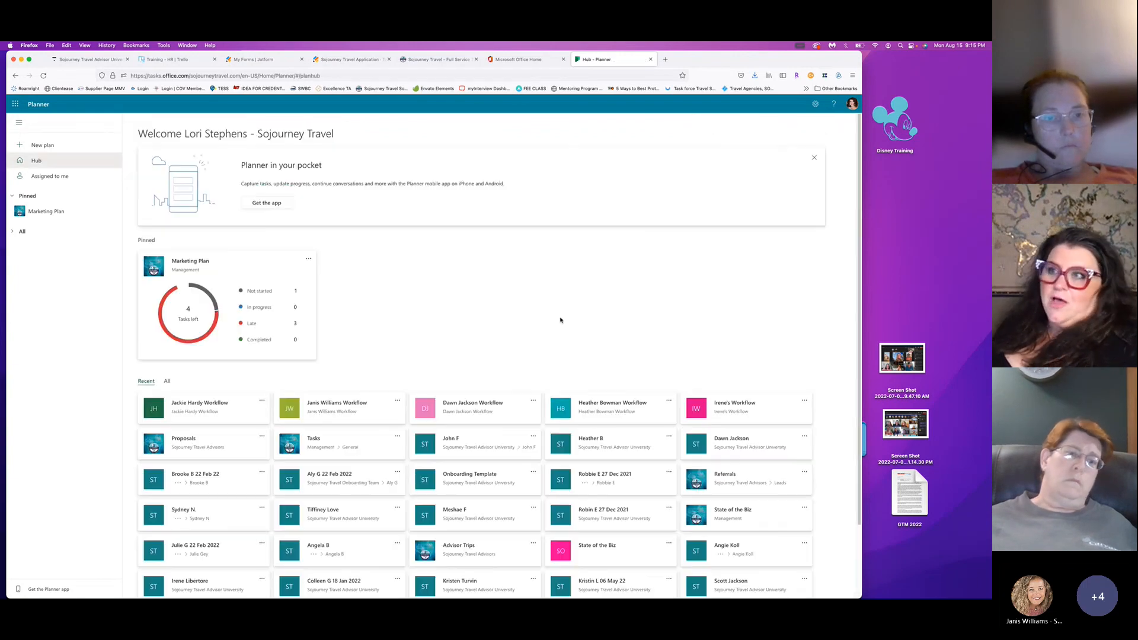
left_click(167, 383)
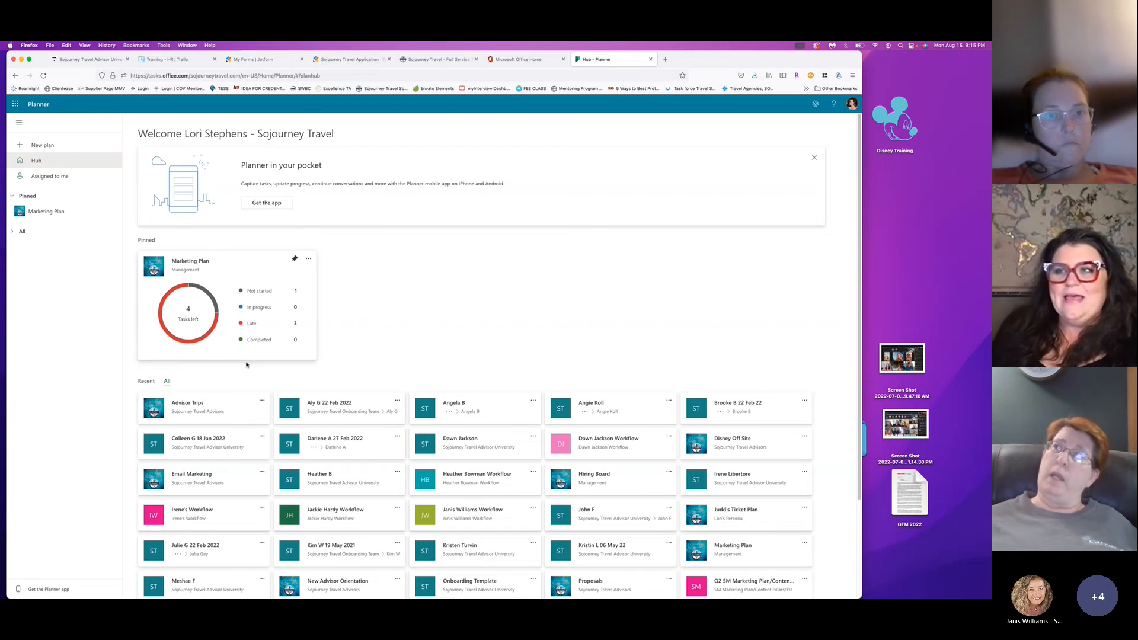
left_click(167, 381)
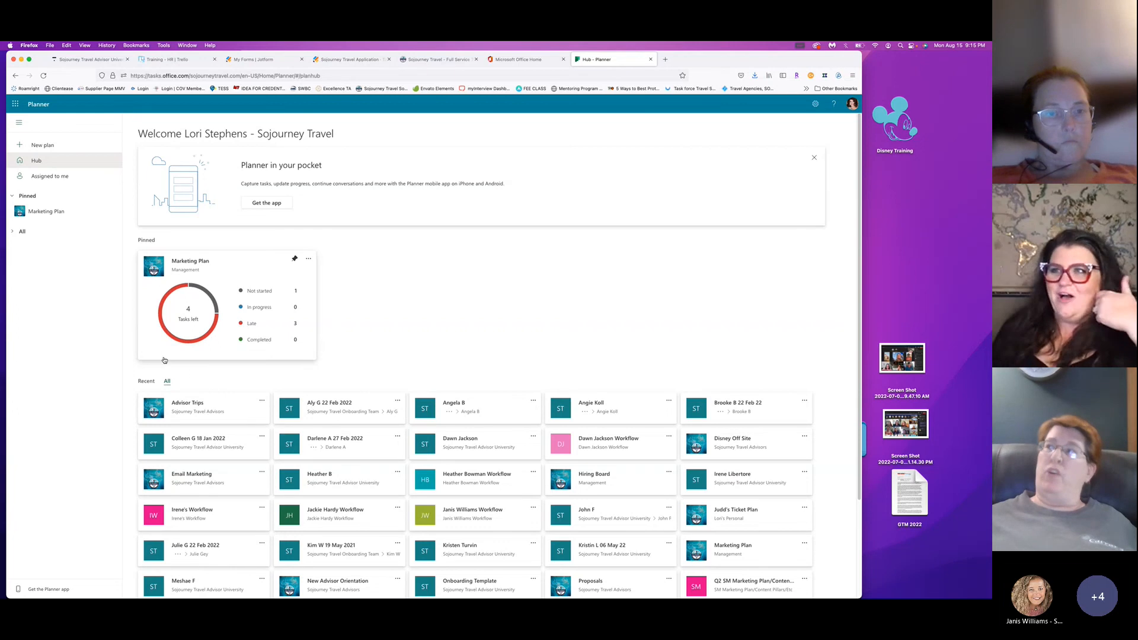
key("super+Tab")
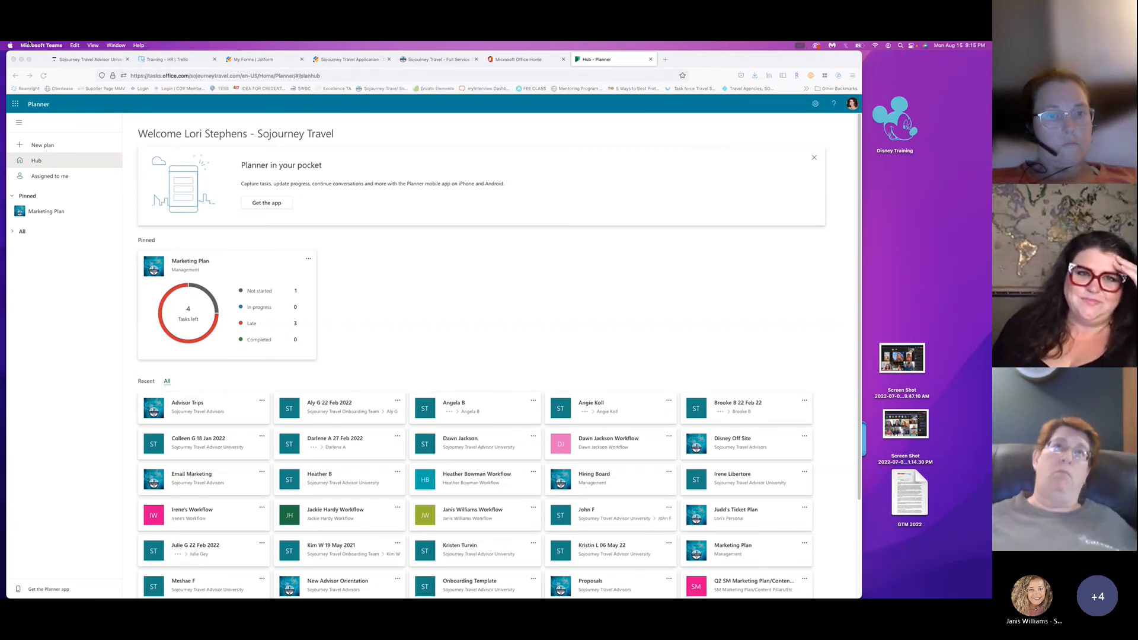
mouse_move(348, 589)
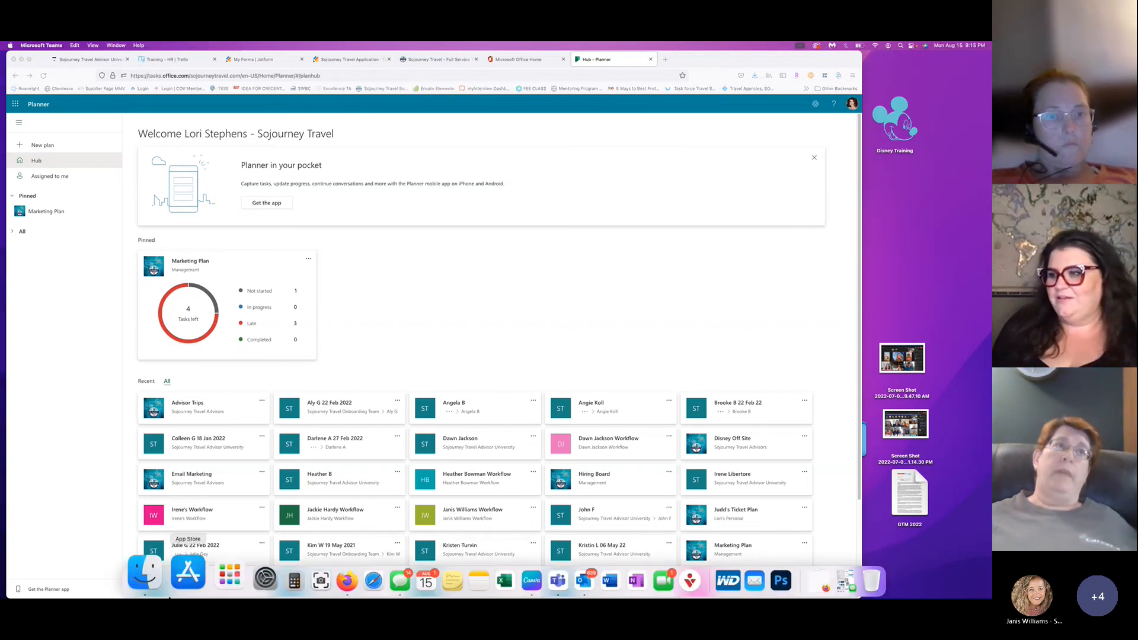
left_click(388, 571)
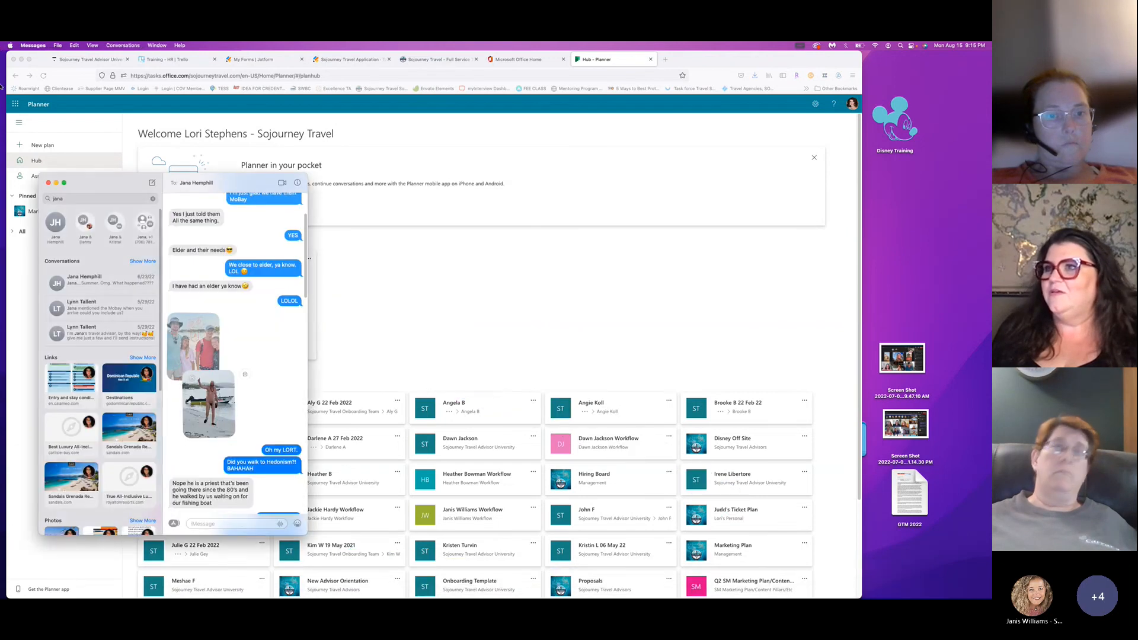
left_click_drag(227, 179, 1, 179)
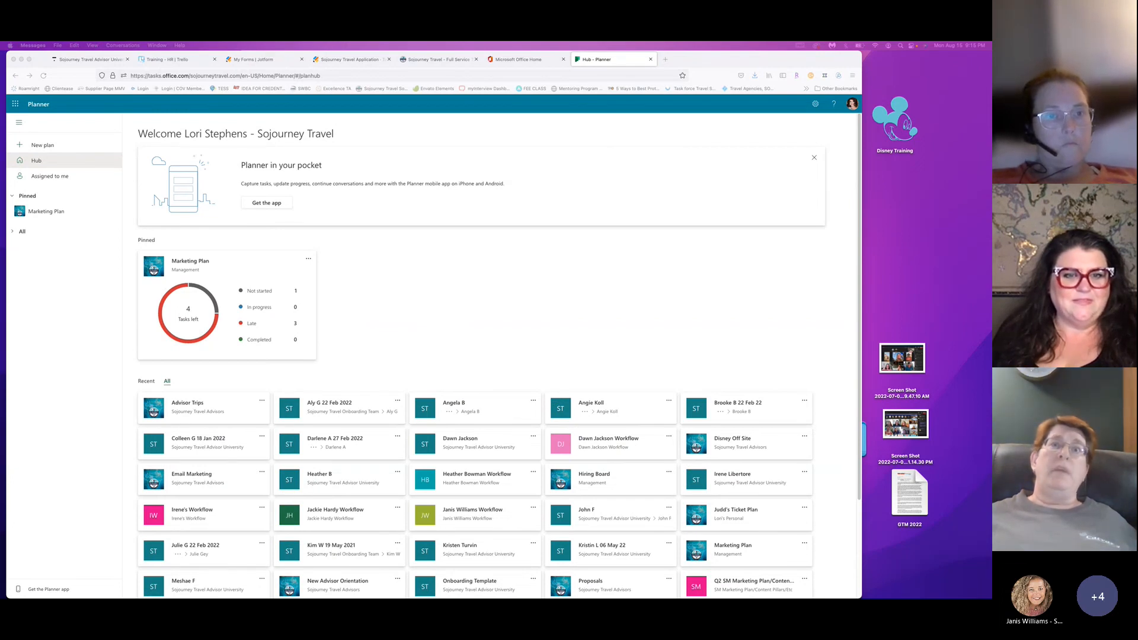
left_click(327, 260)
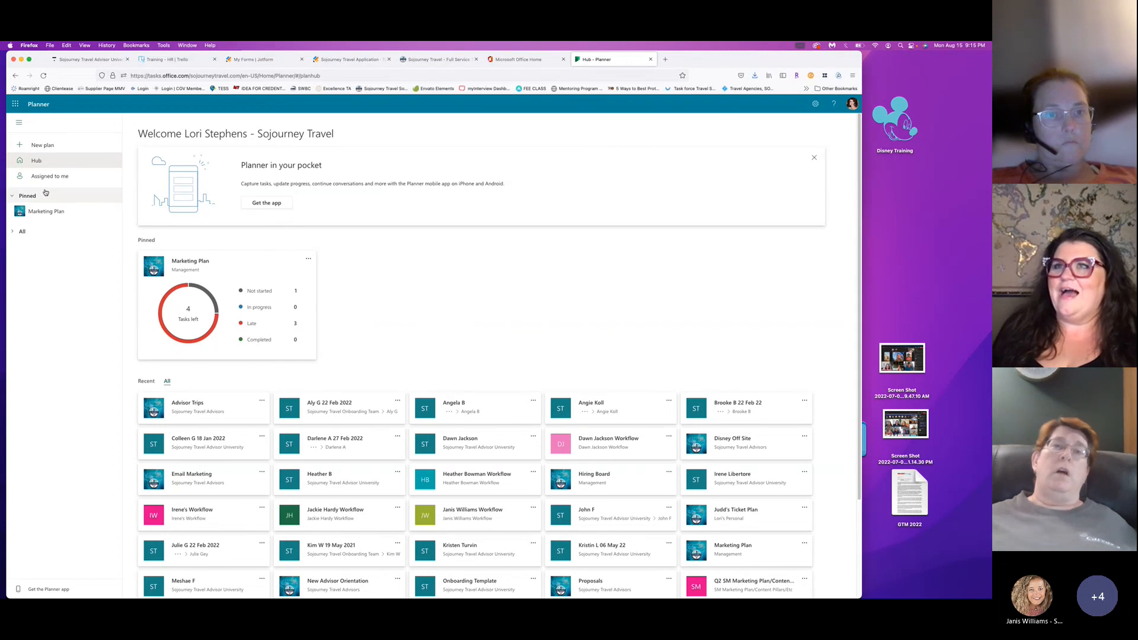
Create a new public plan named '<advisor's name> Workflow' for the next advisor.
left_click(49, 145)
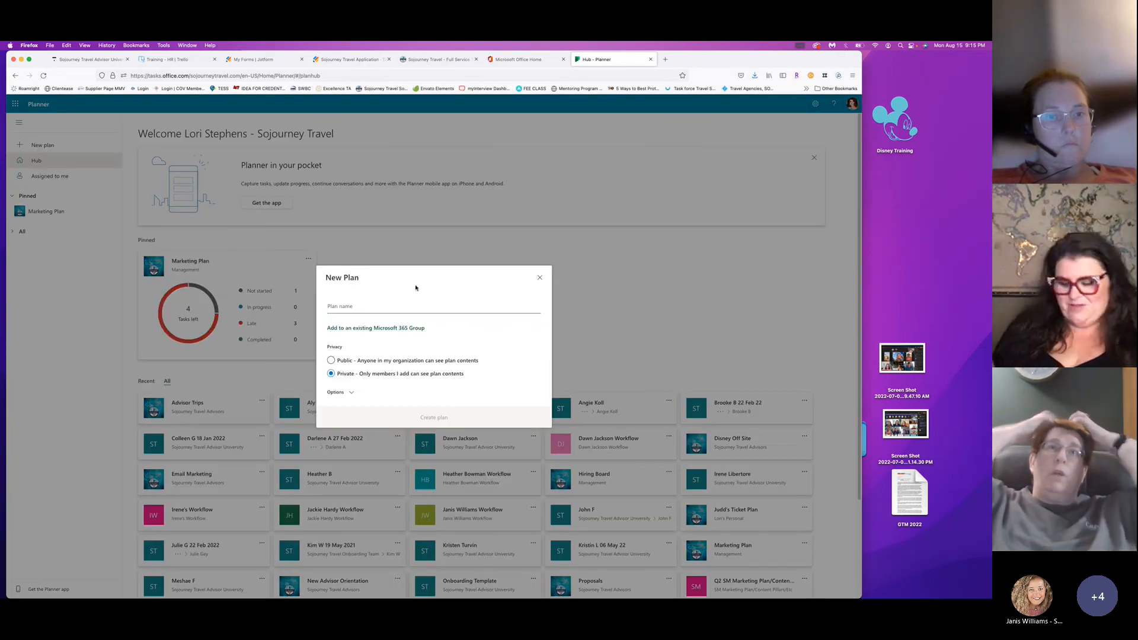
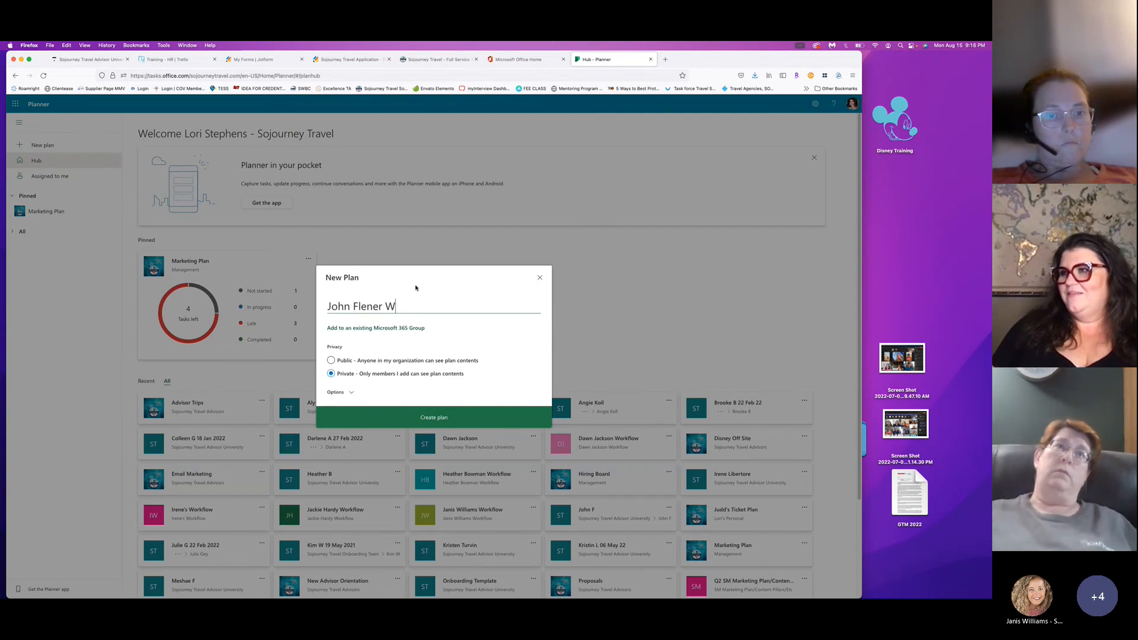
type("orjk")
key("BackSpace")
type("kflo")
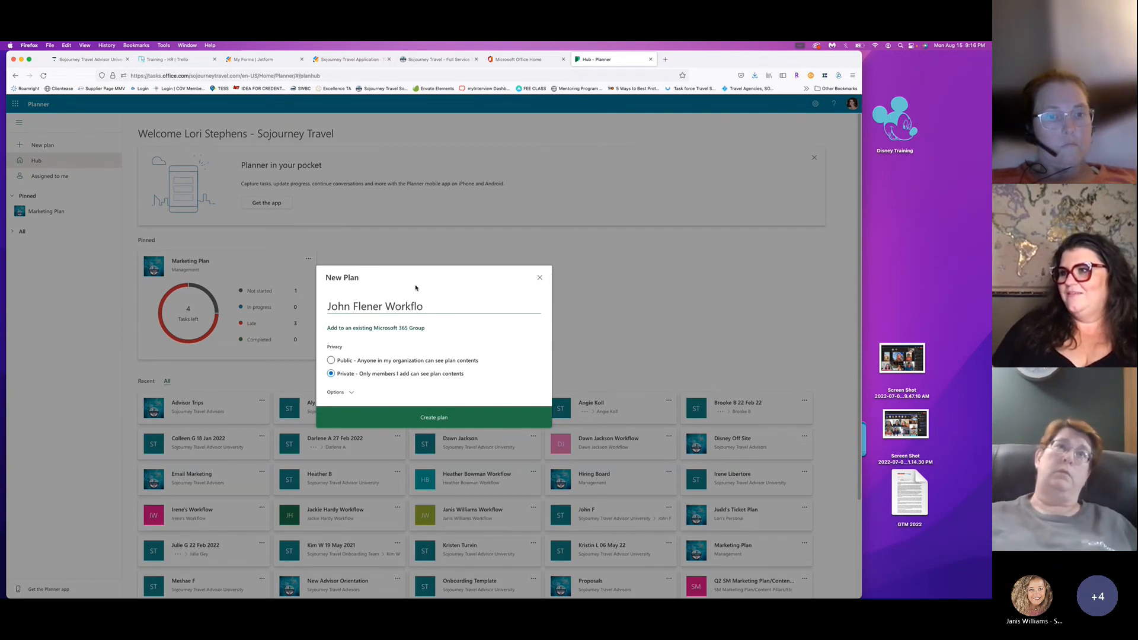
type("w")
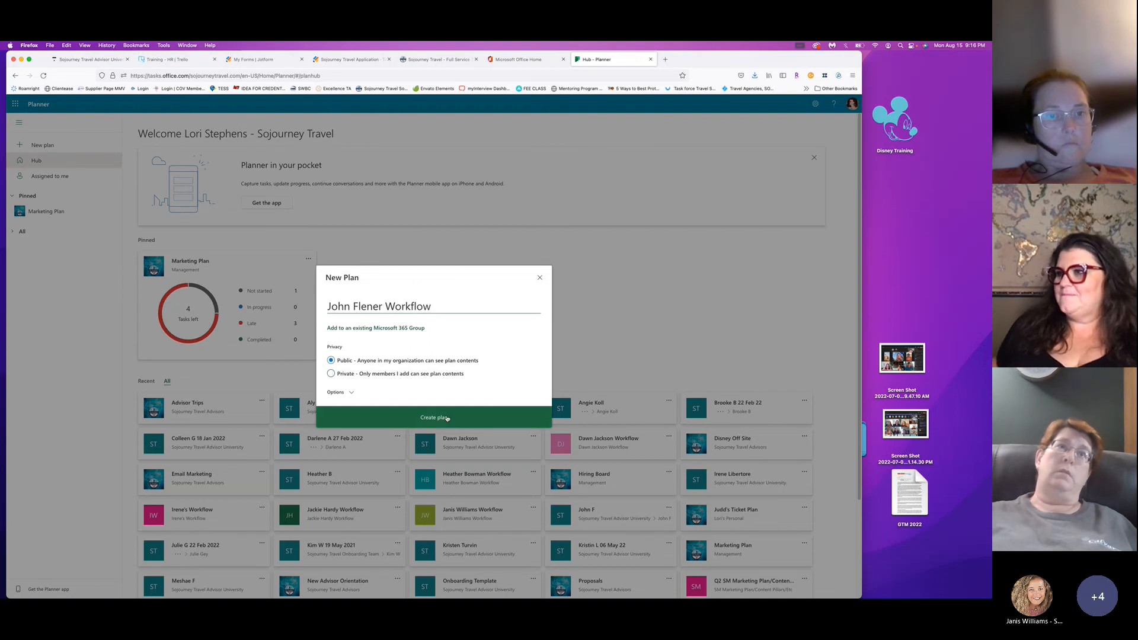
left_click(444, 417)
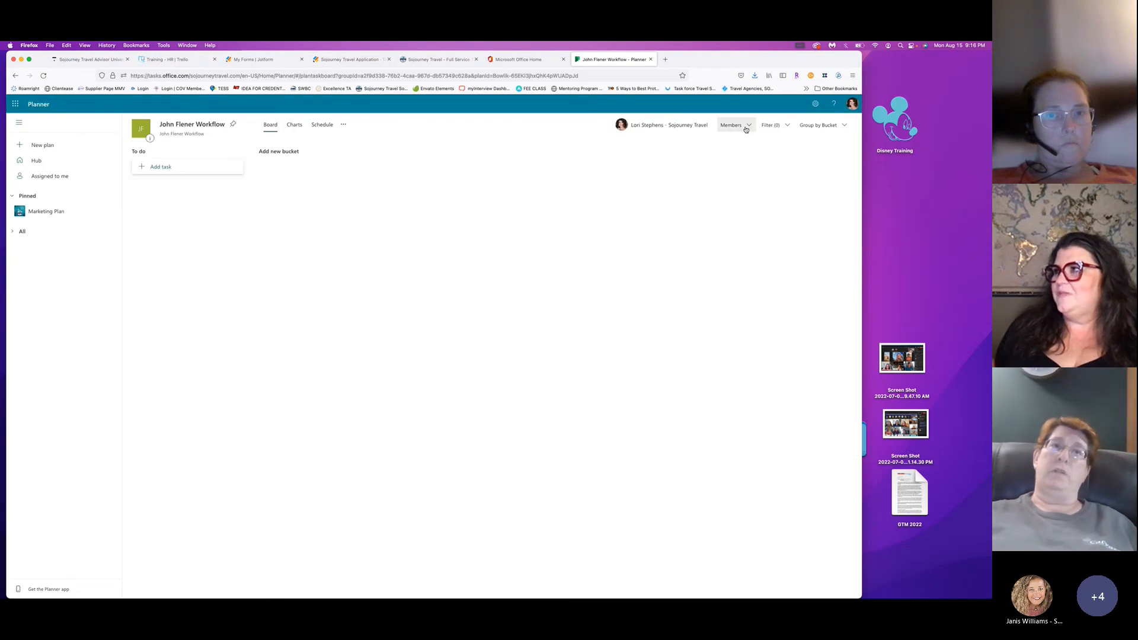
Search the member list for the advisor and add them to the plan.
left_click(746, 129)
left_click(699, 157)
type("john")
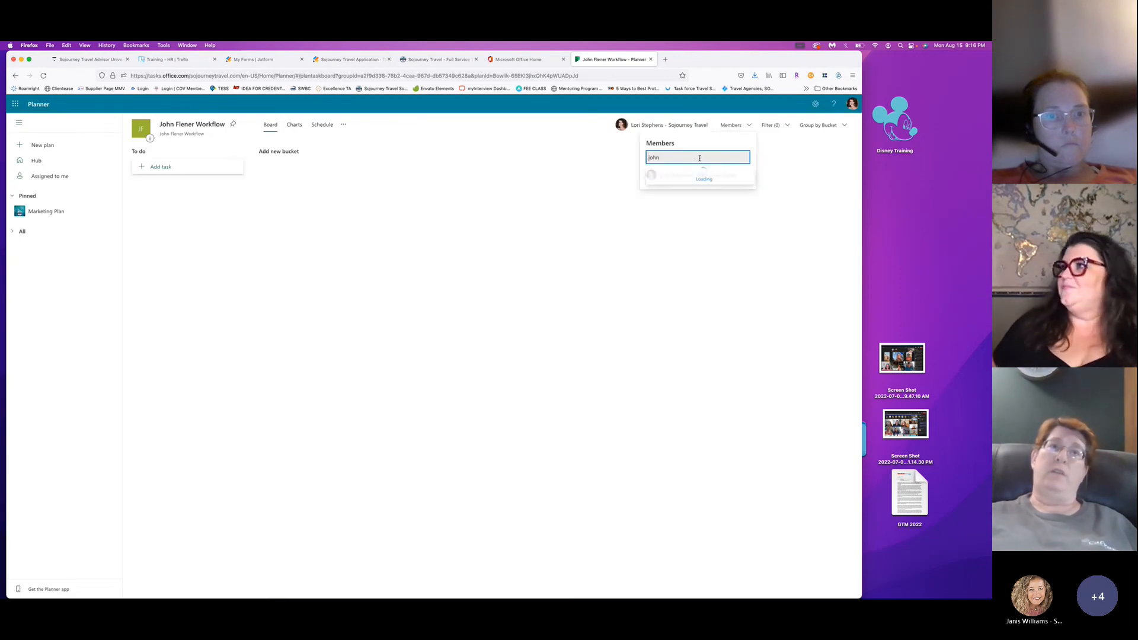
left_click(693, 175)
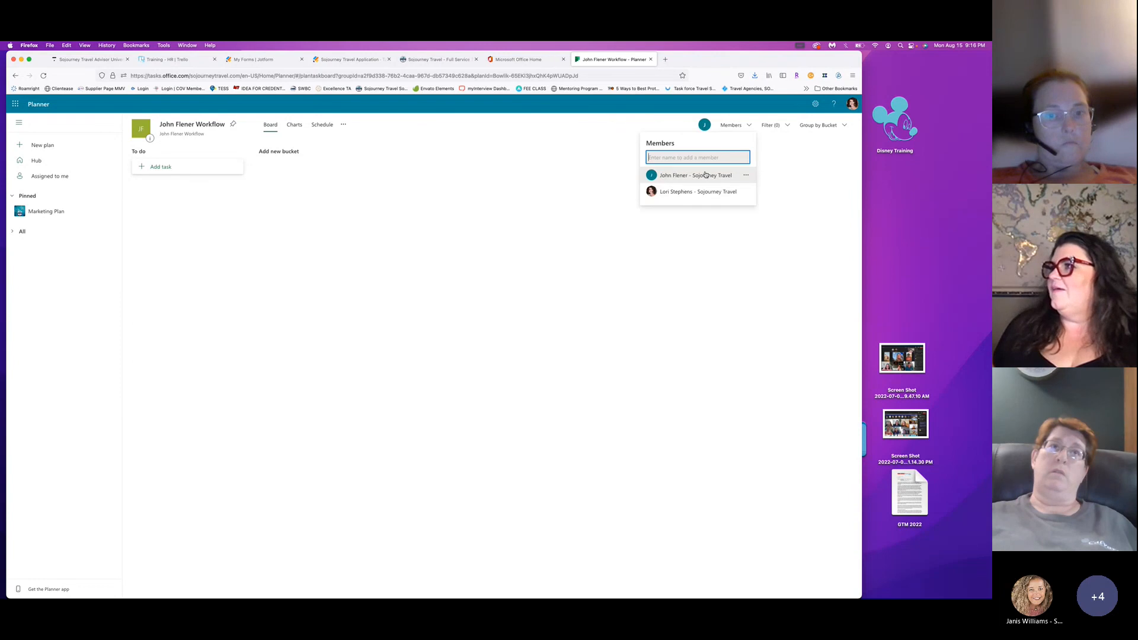
left_click(573, 208)
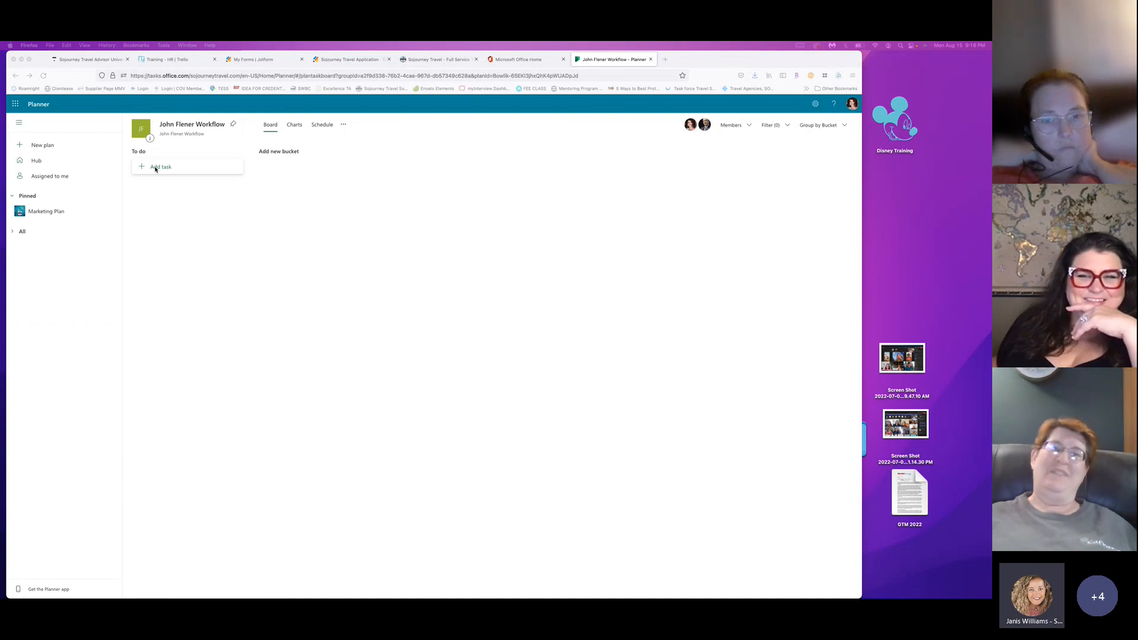
Open the JW Workflow board and try renaming the To do bucket, leaving its name unchanged.
left_click(39, 161)
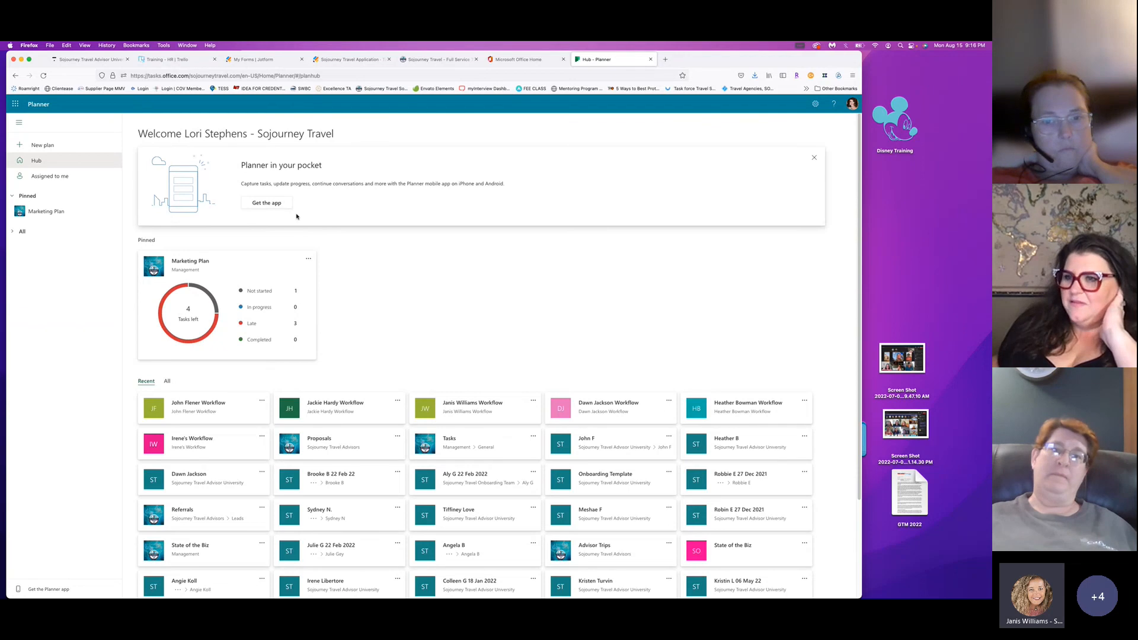
left_click(476, 409)
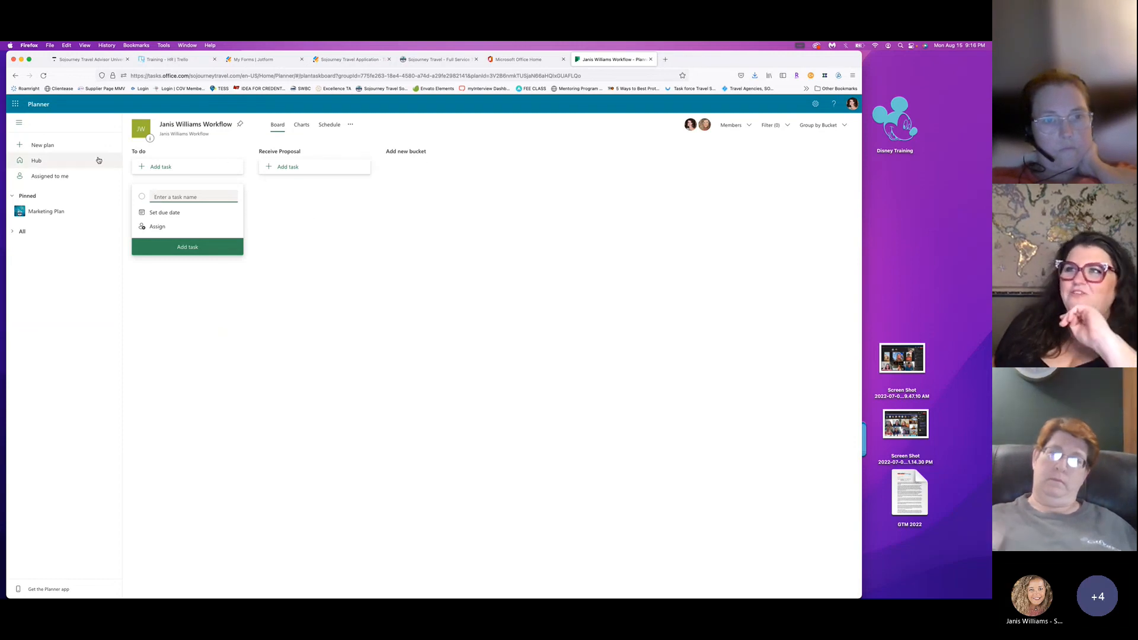
left_click(142, 151)
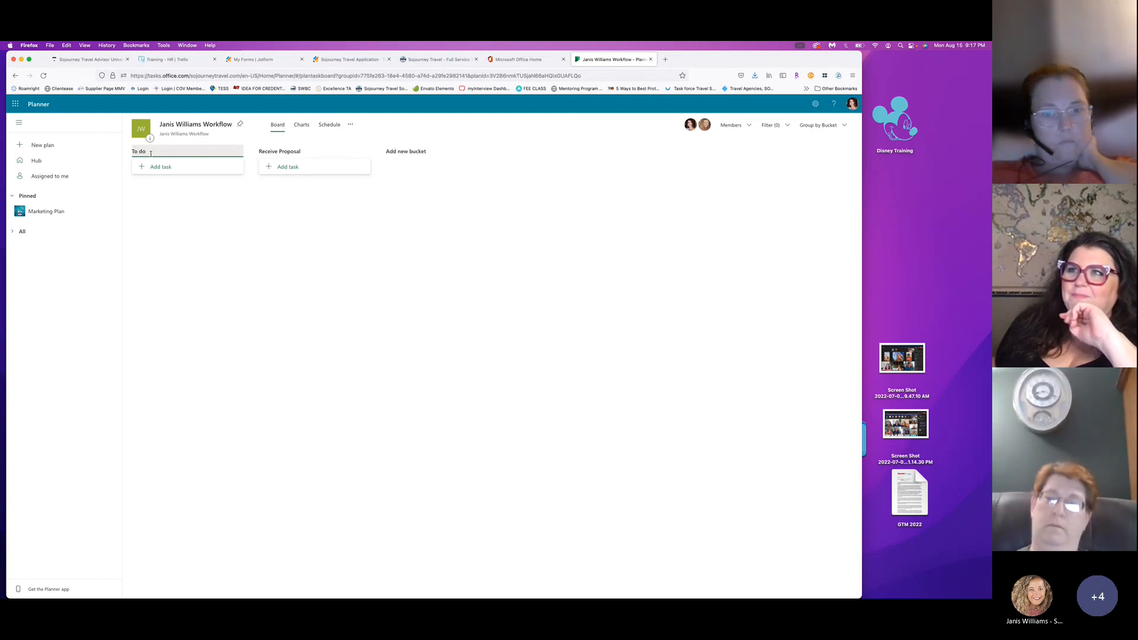
left_click_drag(148, 152, 126, 152)
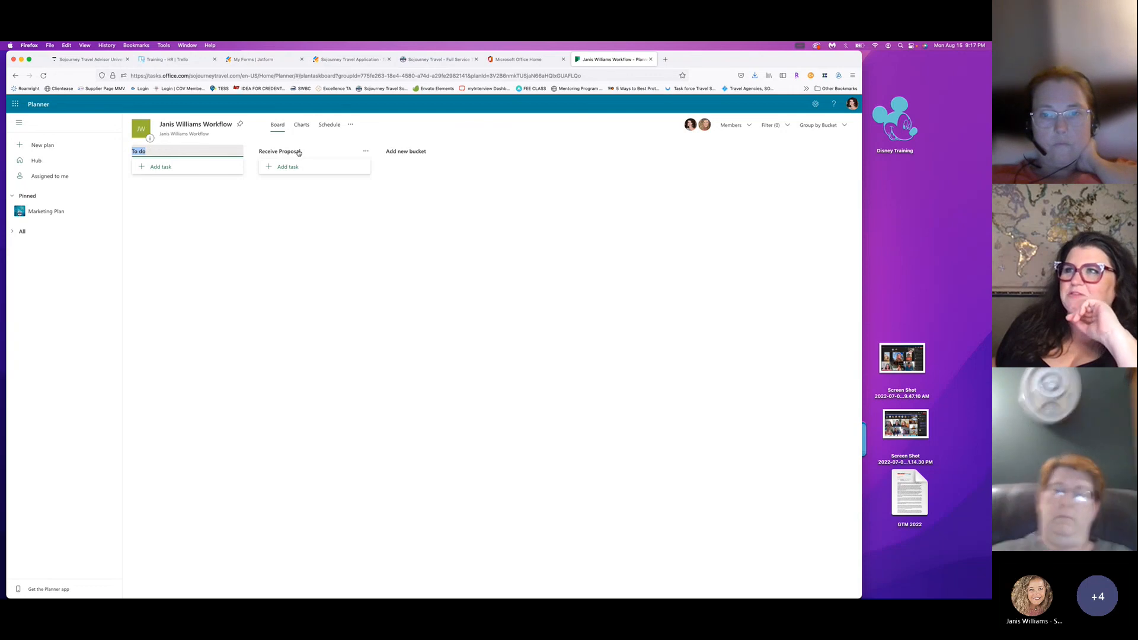
left_click(148, 200)
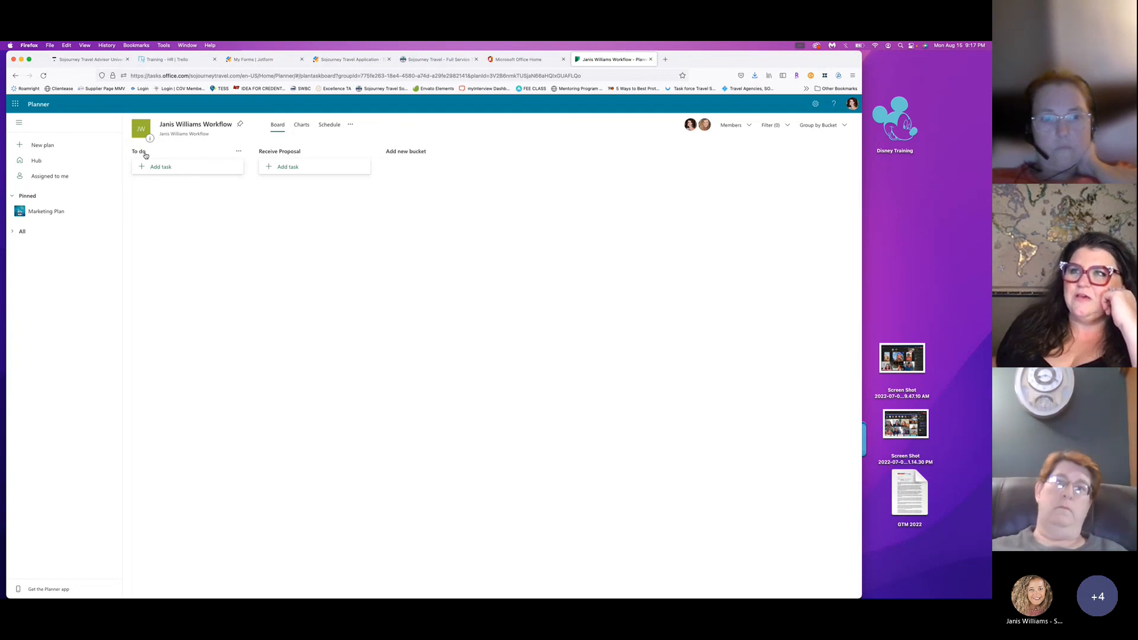
left_click(170, 152)
left_click(233, 248)
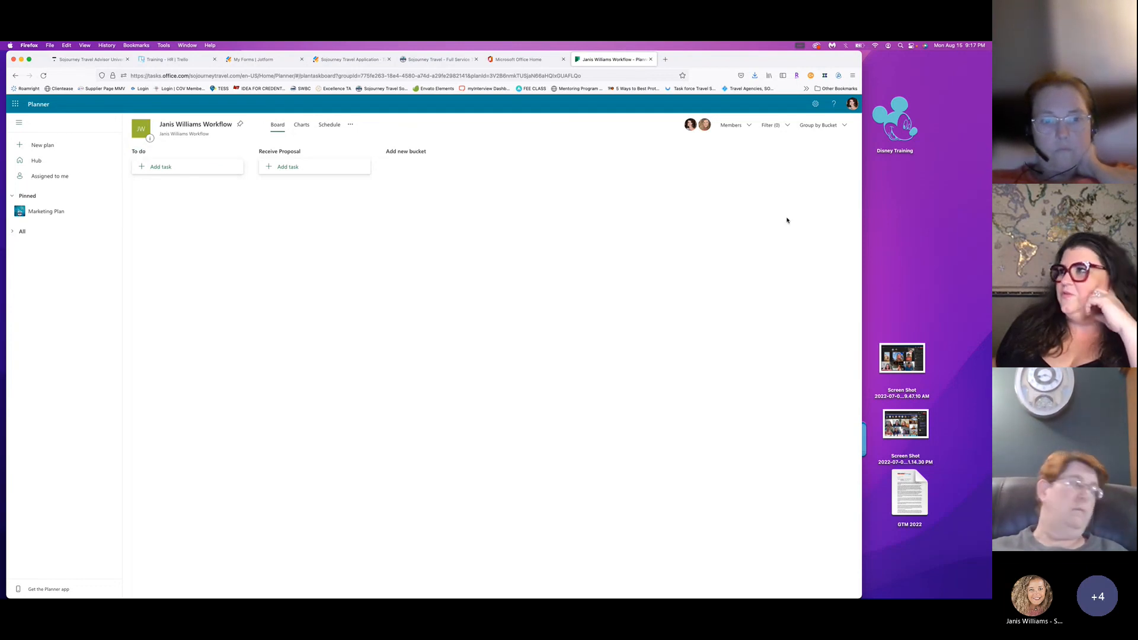
Check the plan name in Plan settings without changing it, then go back to the hub.
left_click(352, 125)
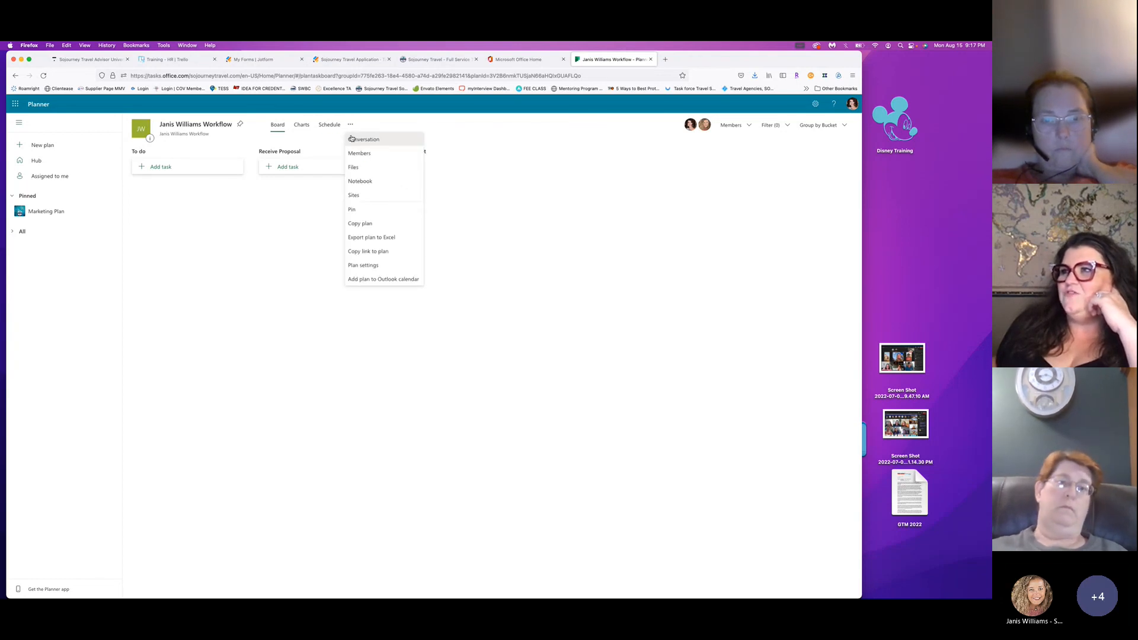
left_click(377, 263)
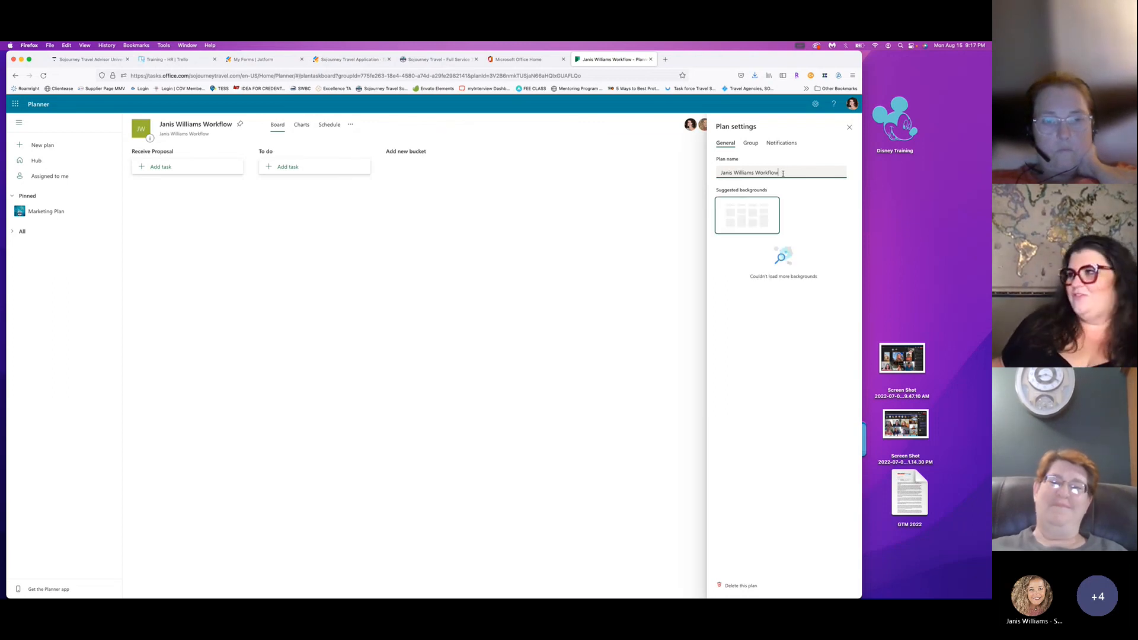
left_click(765, 221)
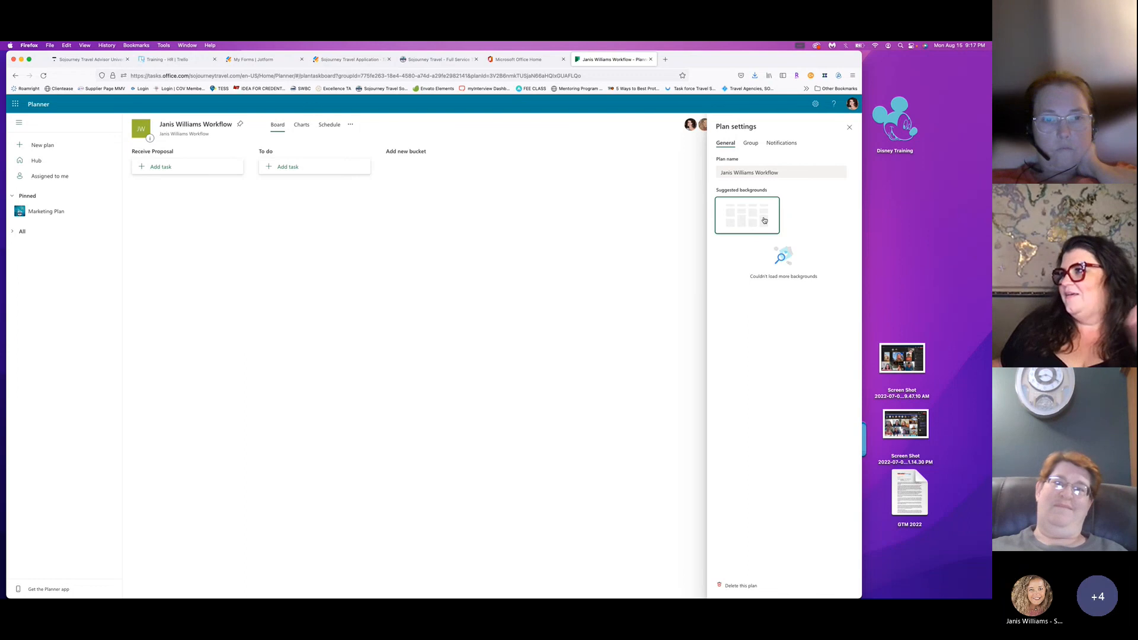
left_click(787, 173)
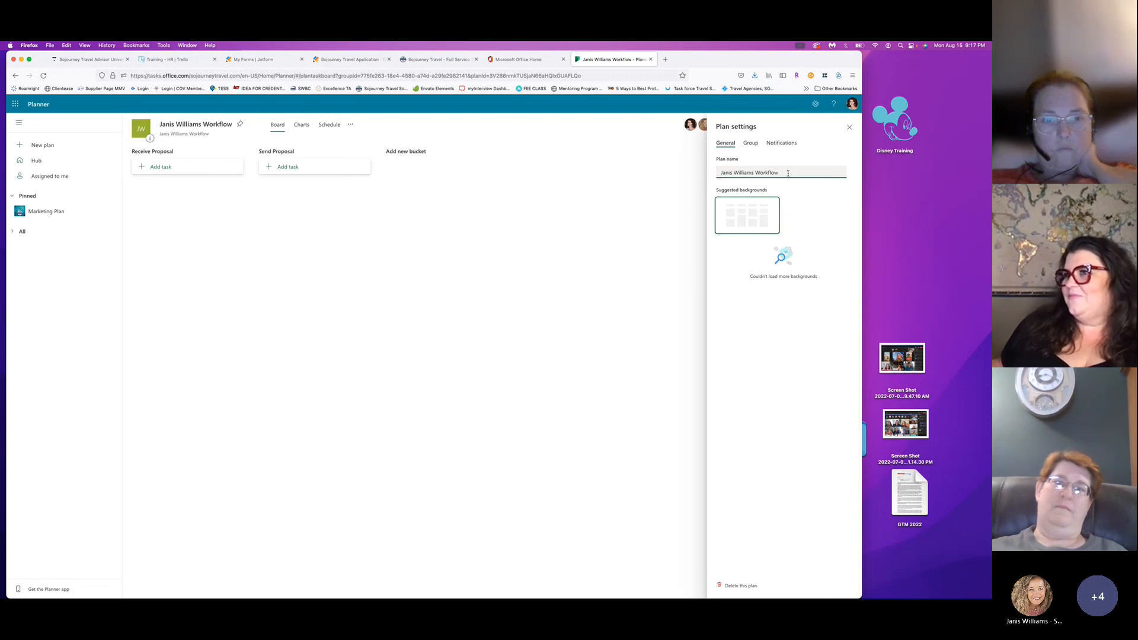
left_click(791, 270)
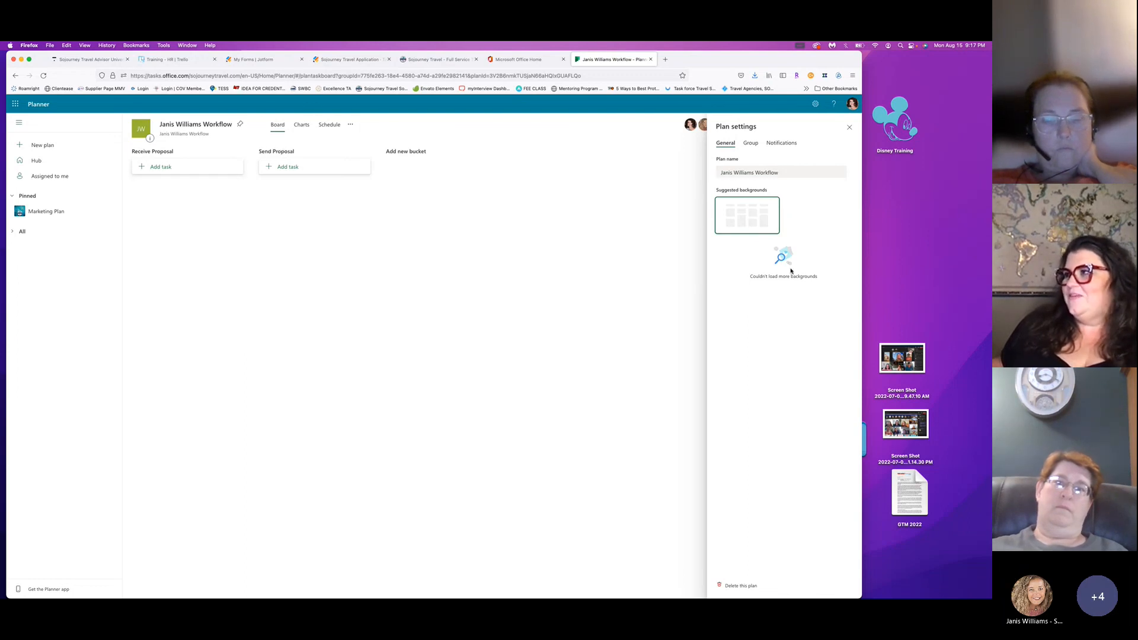
left_click(37, 160)
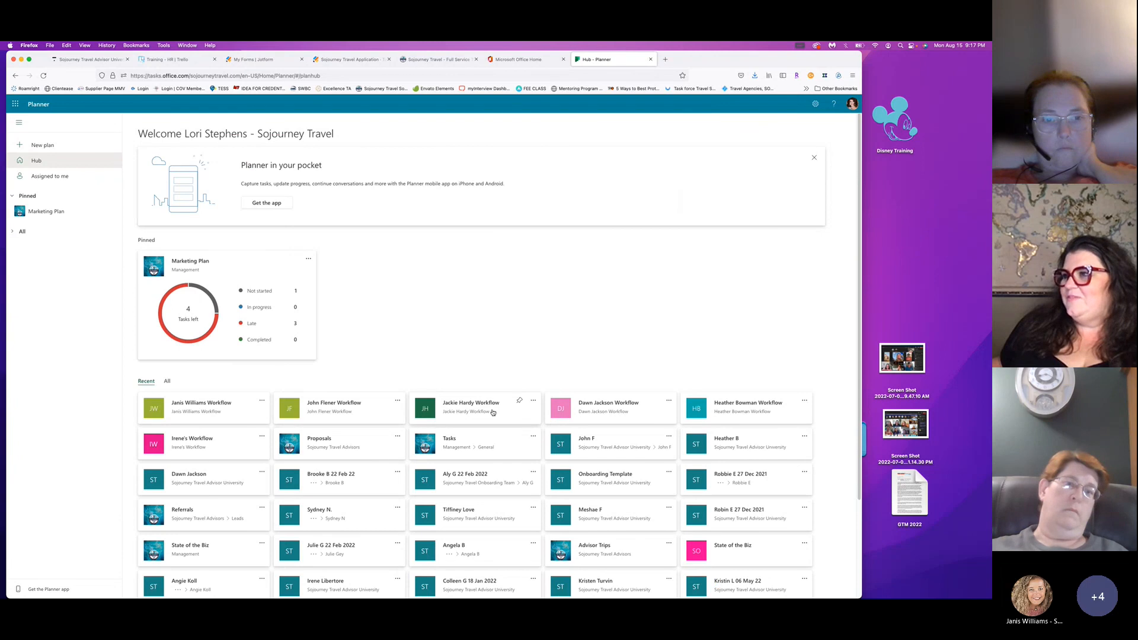
Open the JH Workflow plan and bring up its Plan settings.
left_click(472, 413)
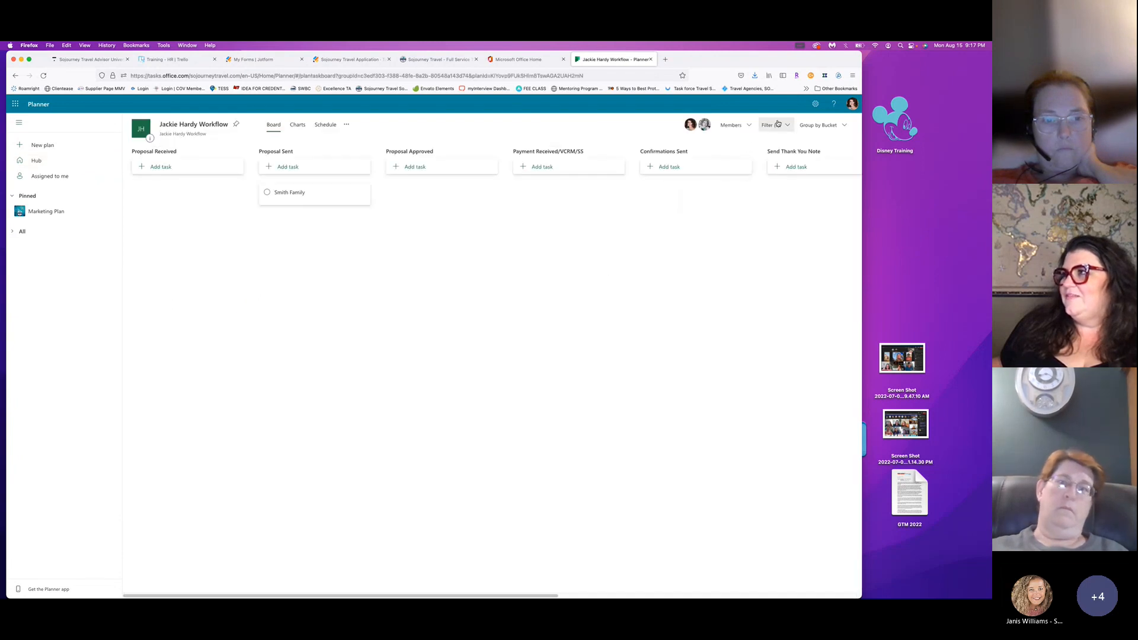
left_click(346, 125)
left_click(381, 263)
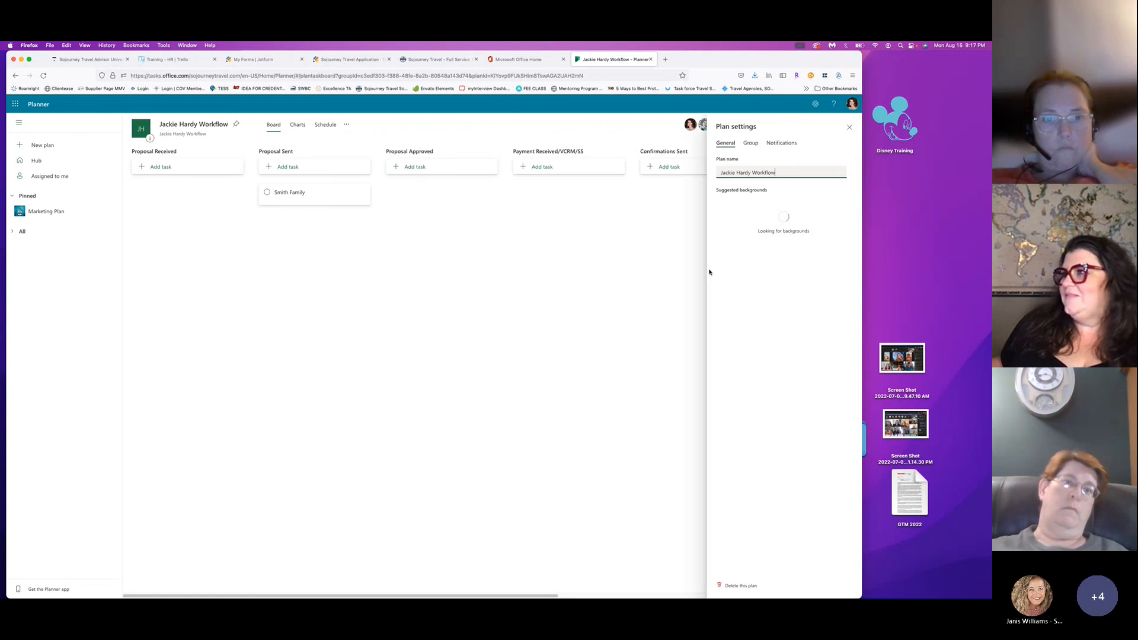